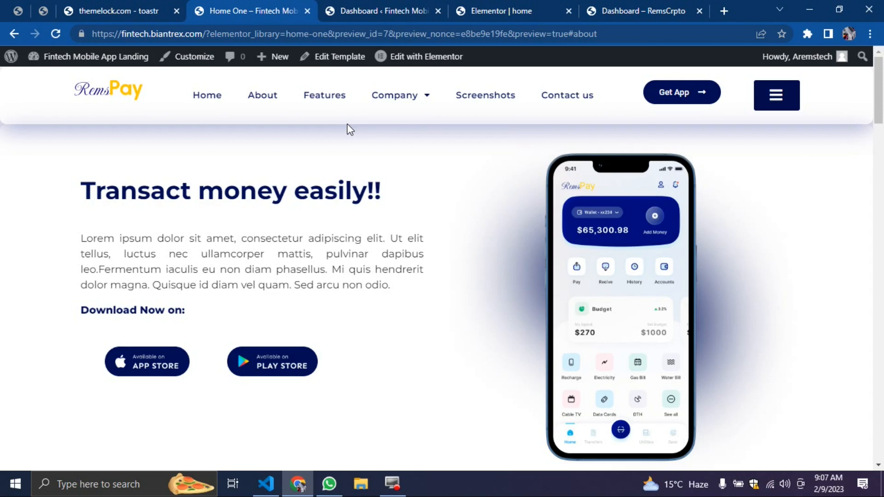
Preview the slide-out menu on the RemsPay home page at full window width, including its Company entry, and close it
left_click(778, 104)
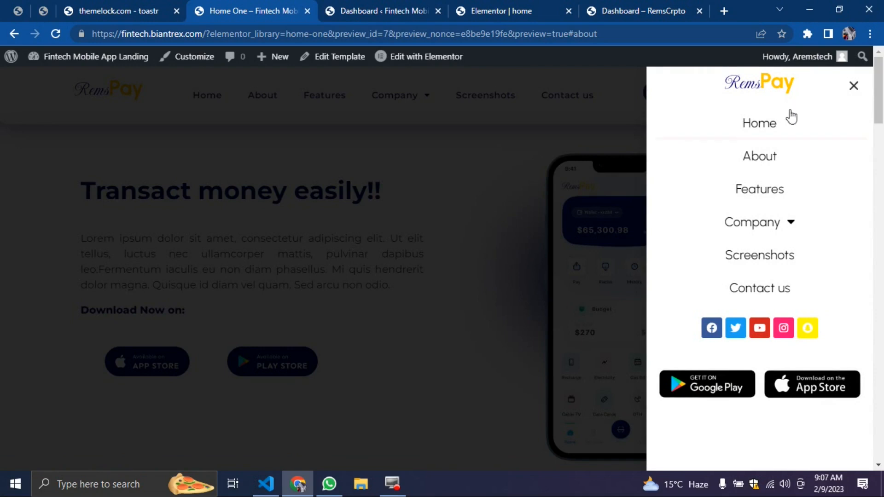
left_click(792, 234)
left_click(449, 252)
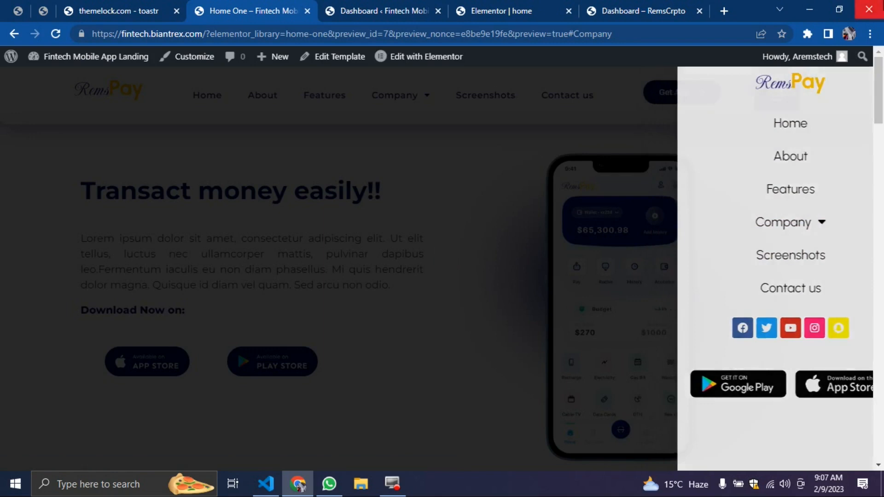
Check the RemsPay slide-out menu in a narrow browser window, and return the window to full size
left_click(839, 9)
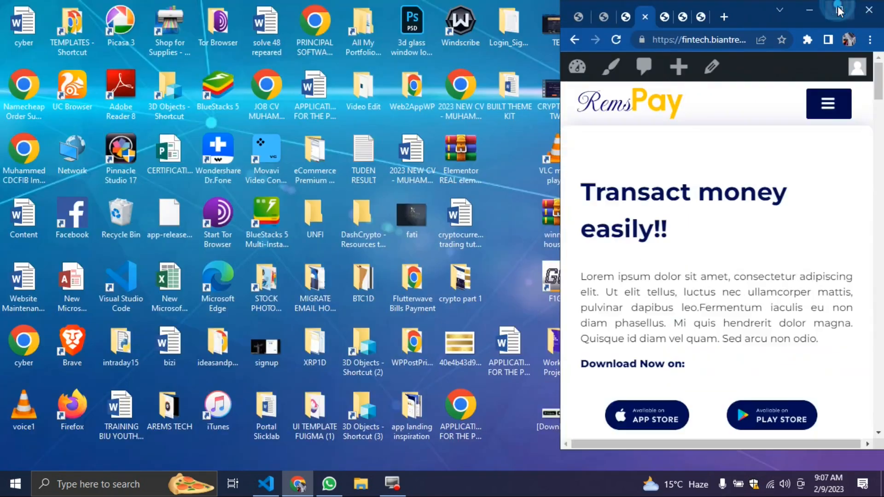
left_click(828, 106)
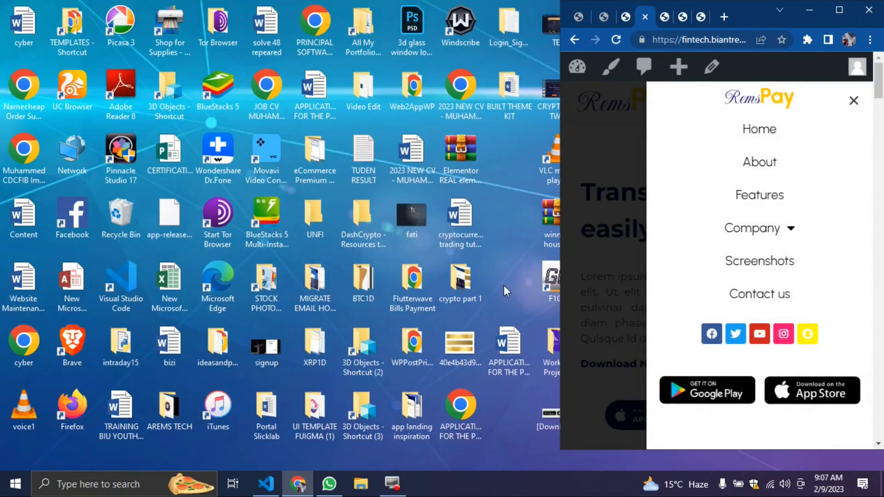
left_click(590, 223)
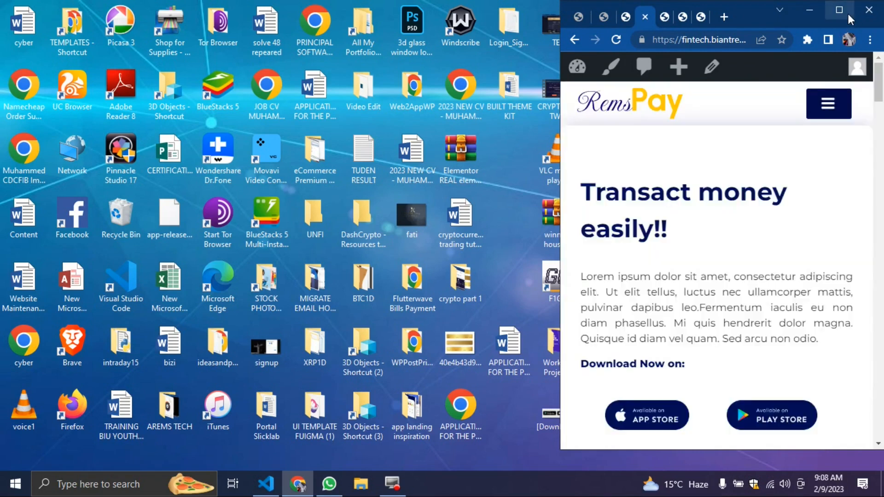
left_click(849, 14)
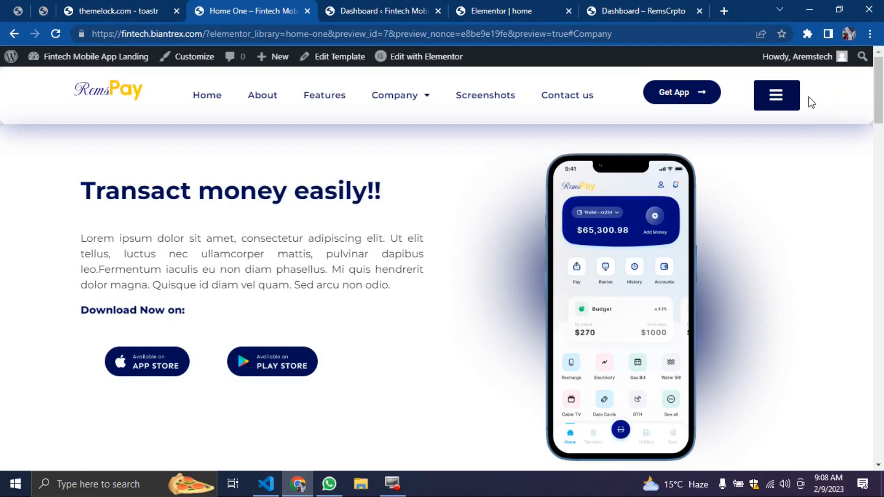
Examine the RemsCrpto dashboard page and its slide-out navigation menu as a second example
left_click(654, 7)
scroll(494, 256, "down", 3)
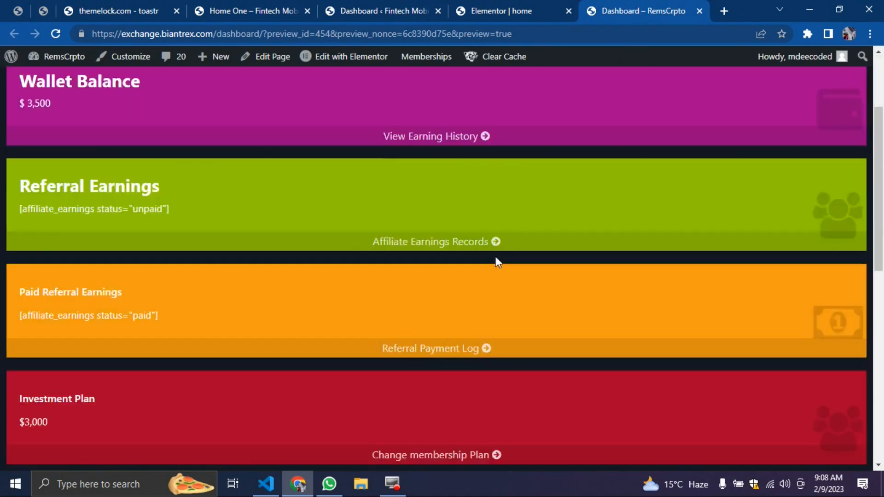
scroll(493, 255, "down", 8)
scroll(304, 230, "up", 9)
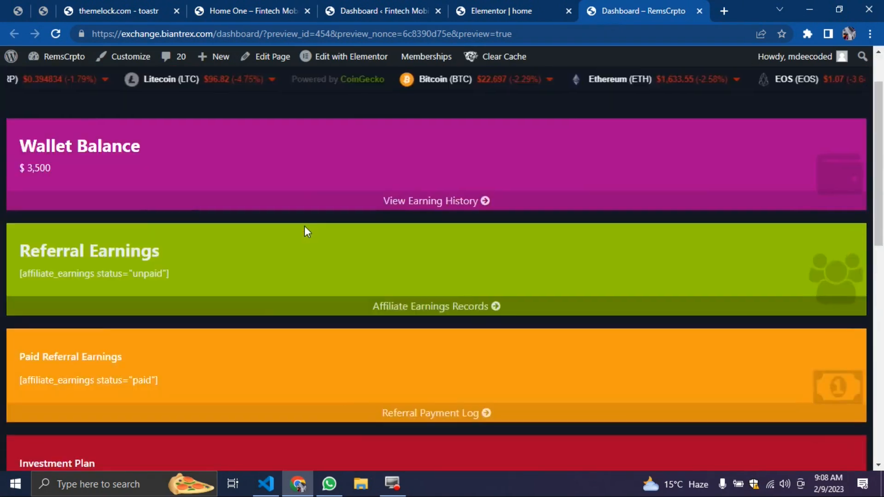
scroll(295, 228, "up", 2)
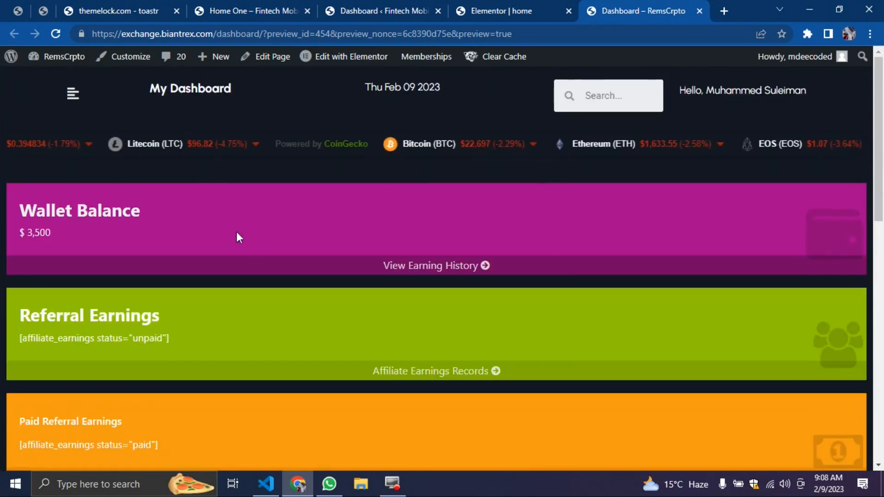
left_click(76, 90)
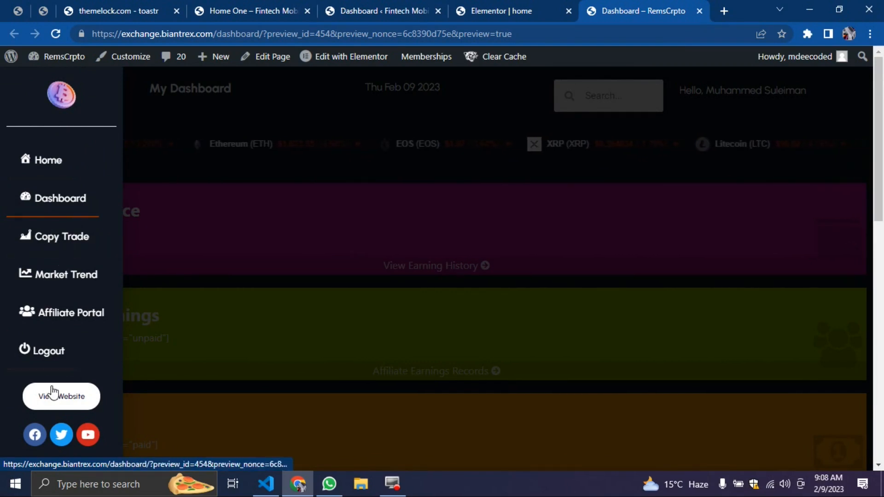
left_click(226, 213)
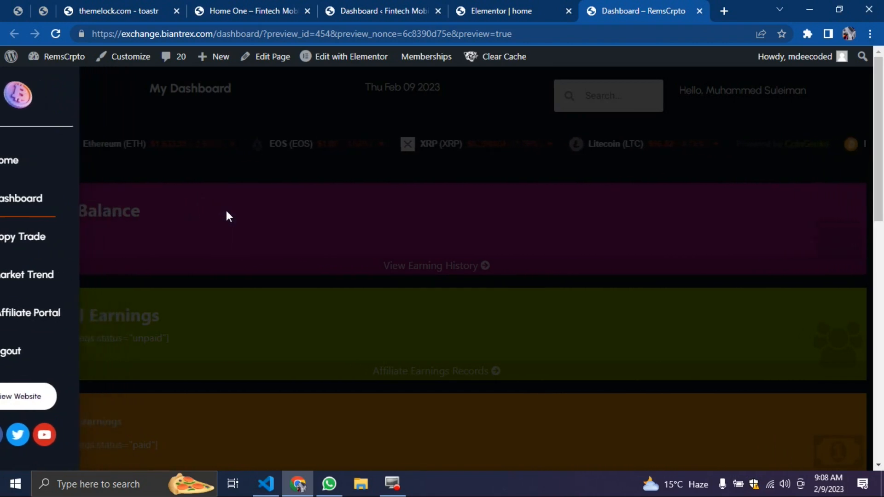
left_click(70, 98)
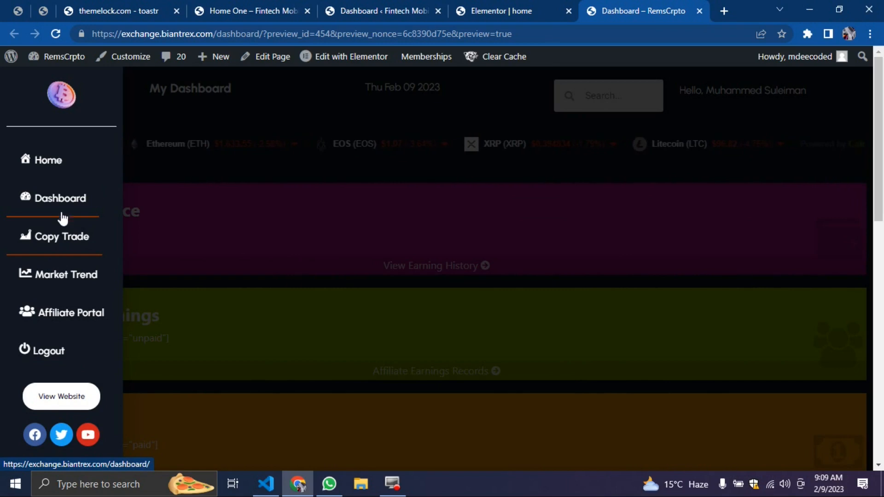
left_click_drag(300, 144, 330, 126)
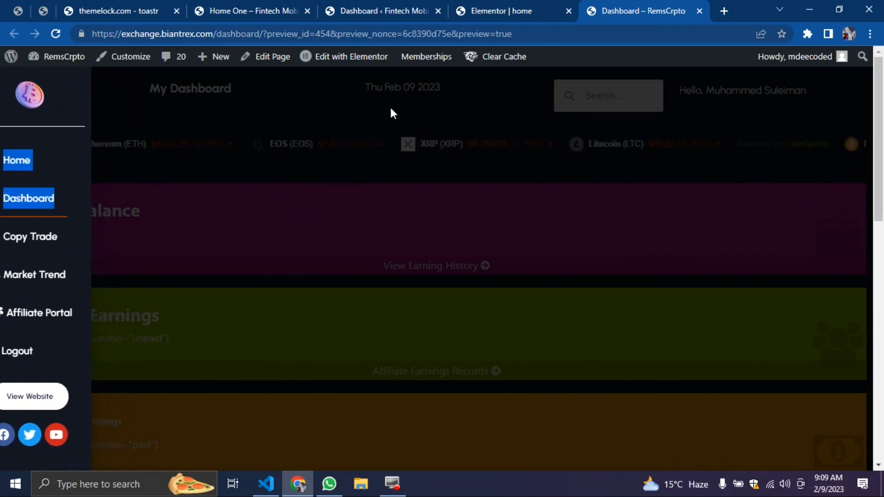
left_click(347, 7)
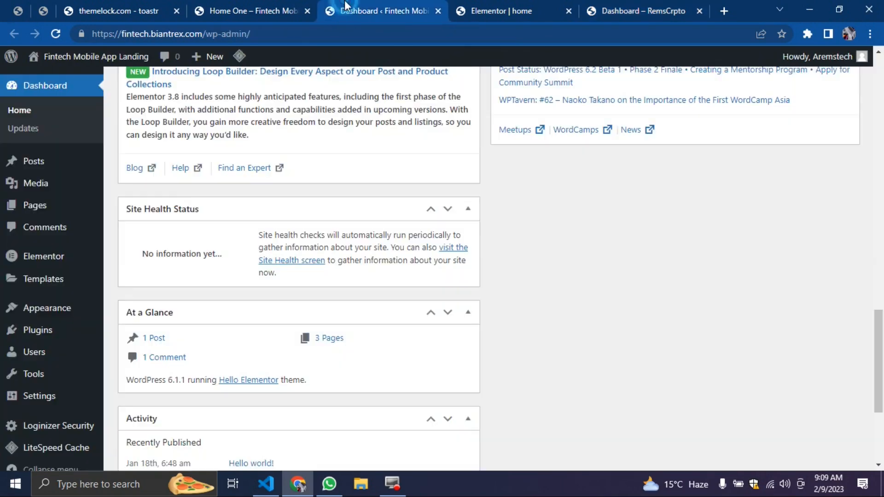
left_click(265, 7)
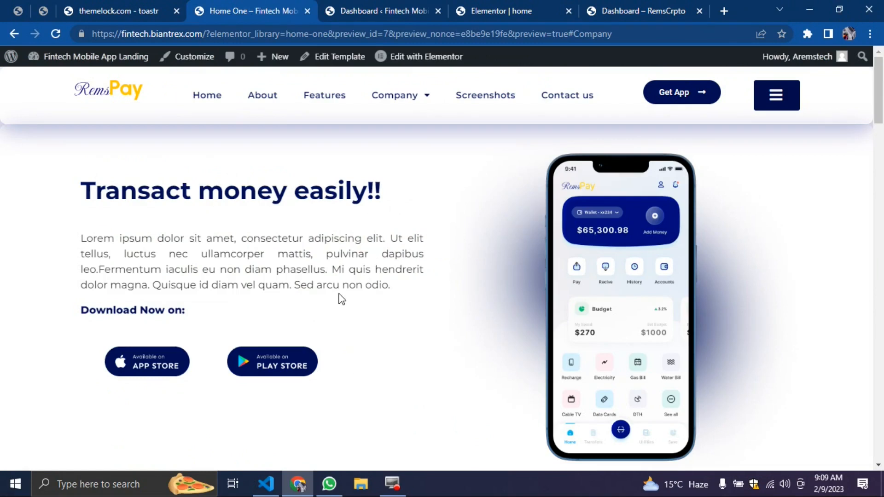
left_click(381, 2)
left_click(490, 7)
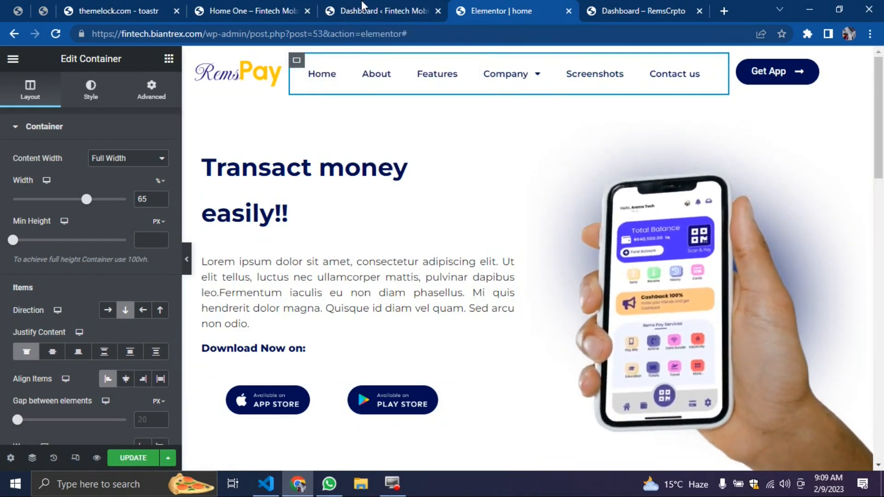
Open the Popups template list in the WordPress admin of the Fintech Mobile App Landing site
left_click(364, 8)
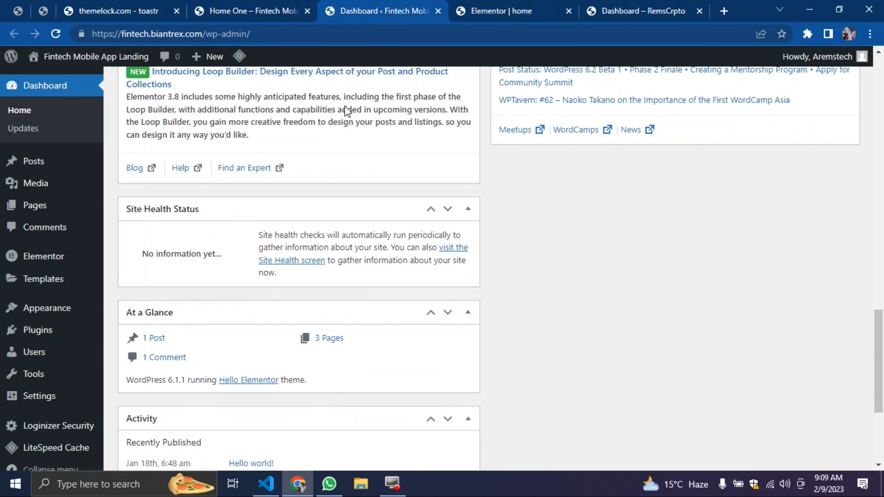
scroll(82, 335, "down", 4)
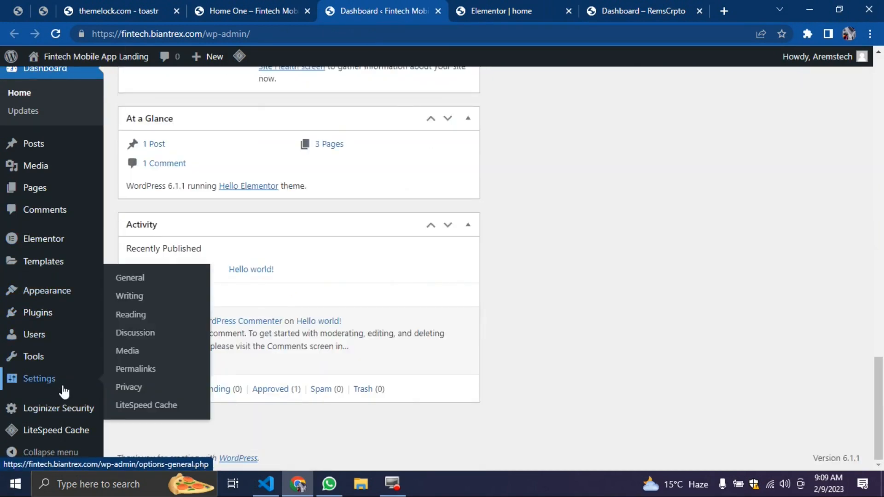
scroll(27, 428, "up", 4)
scroll(16, 341, "down", 4)
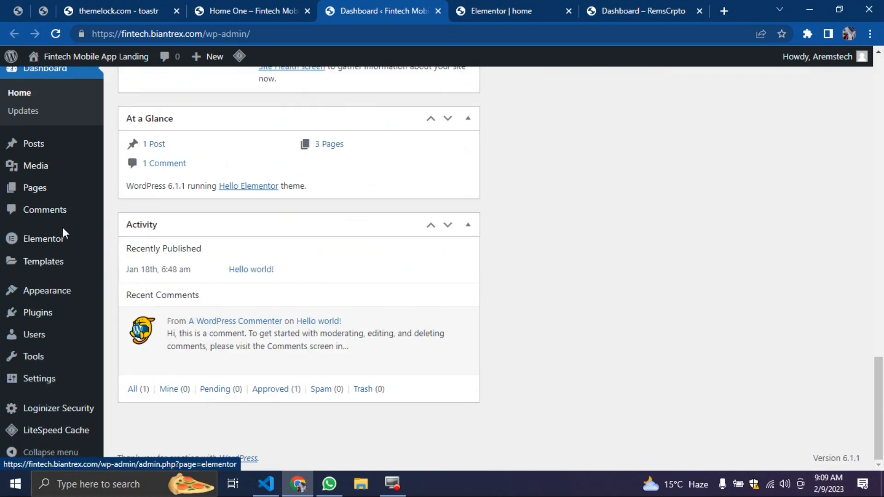
mouse_move(43, 240)
mouse_move(49, 271)
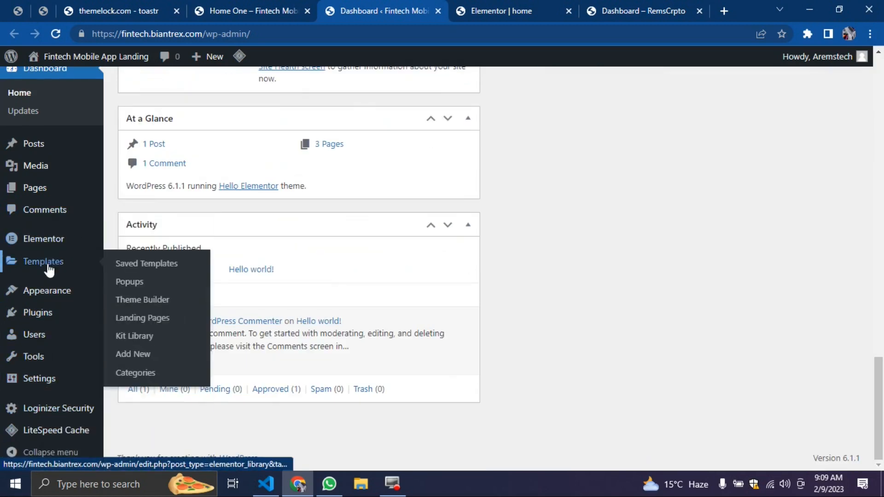
left_click(129, 282)
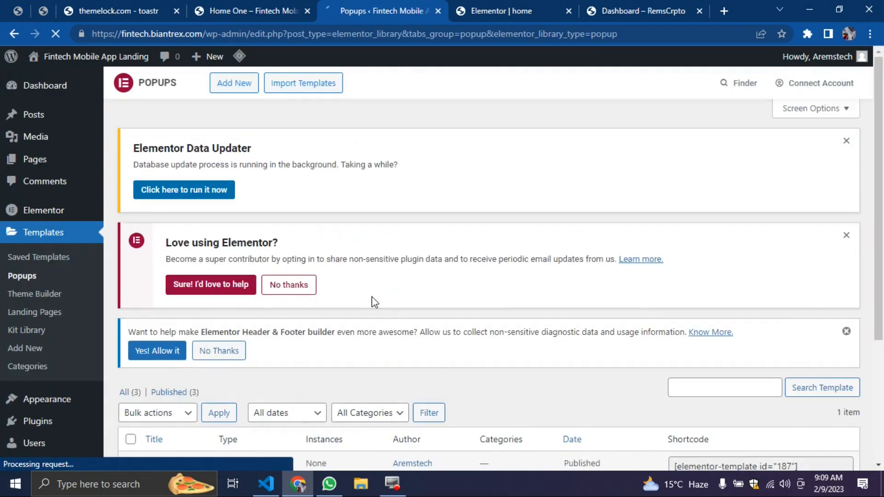
Create a new popup template named YoutubeRight
left_click(237, 82)
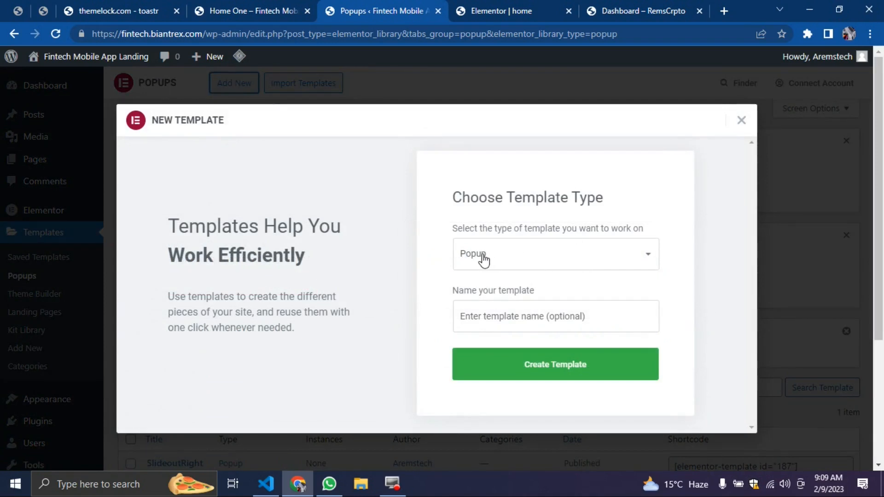
left_click(503, 316)
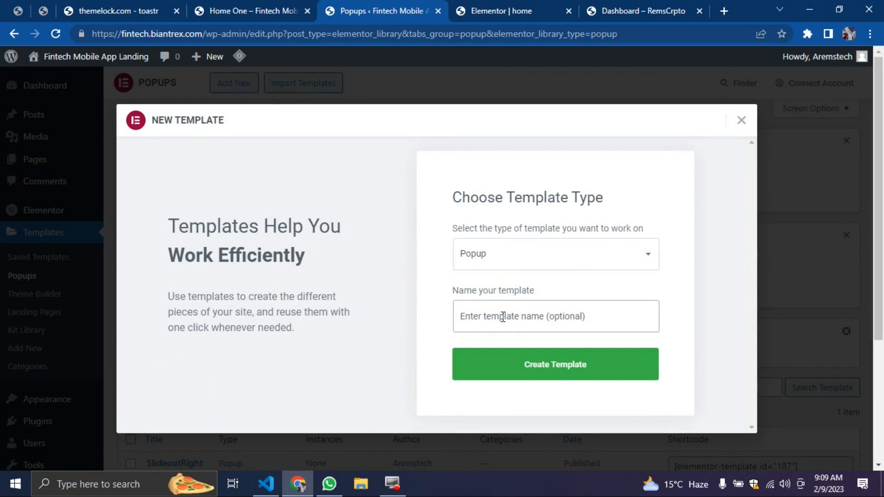
type("YoutubeRight")
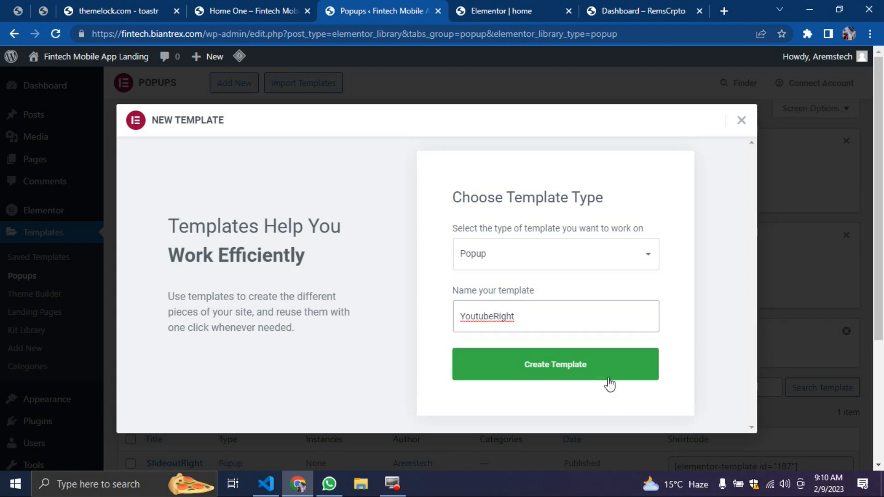
left_click(582, 363)
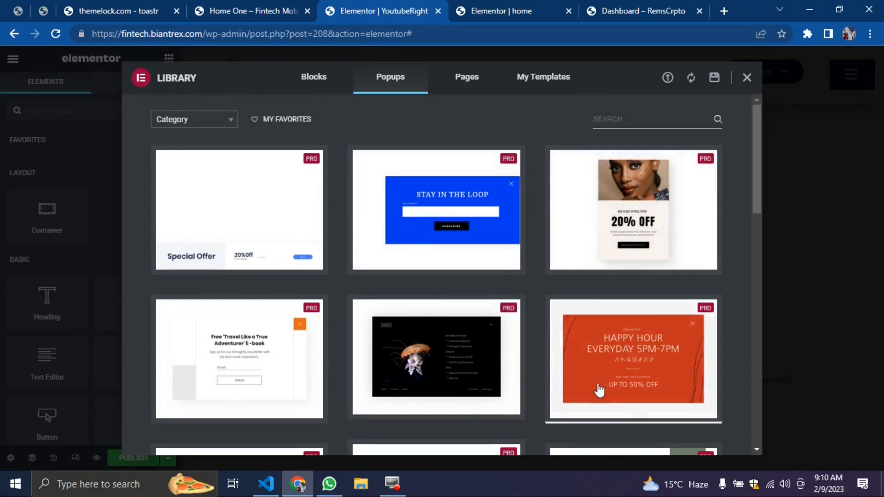
Dismiss the template library and align the blank popup horizontally to the right in its popup settings
left_click(747, 78)
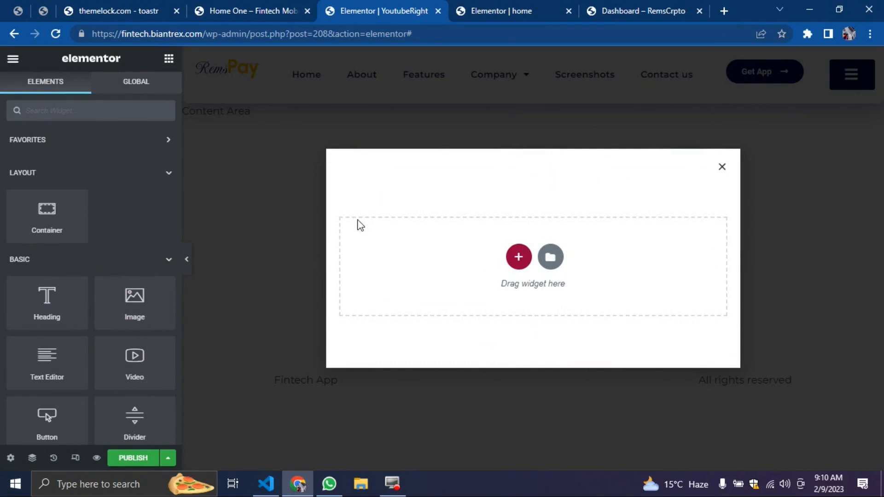
left_click(11, 457)
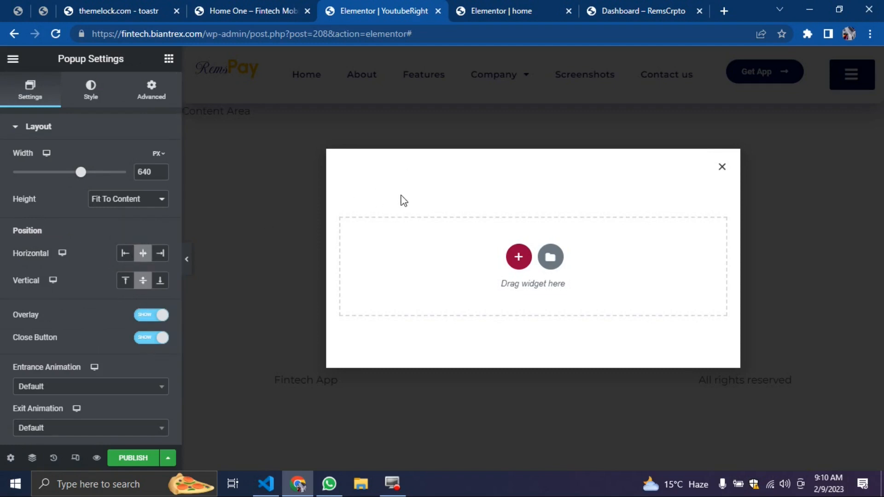
left_click(160, 253)
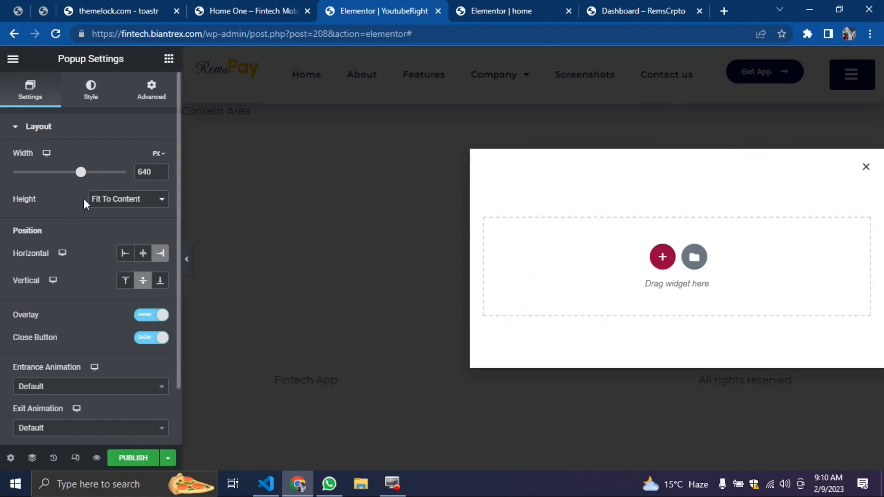
Set the popup's height to Fit To Screen and its width to 306 px
left_click(106, 205)
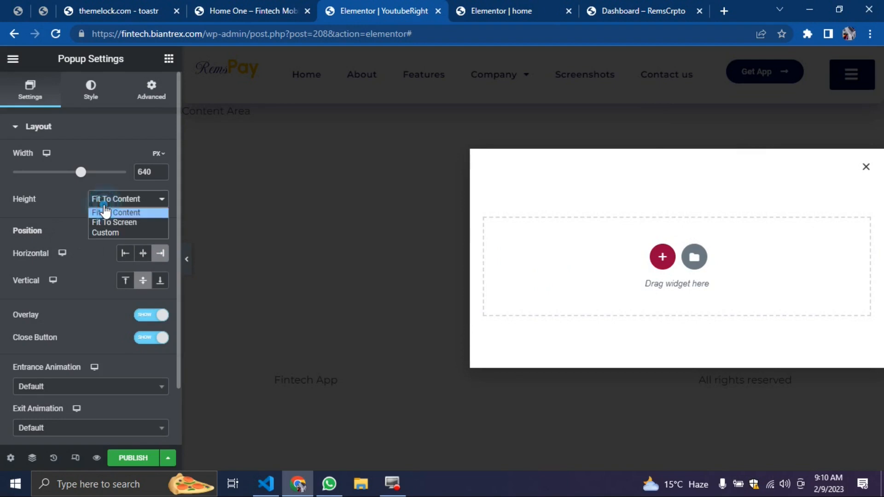
left_click(103, 218)
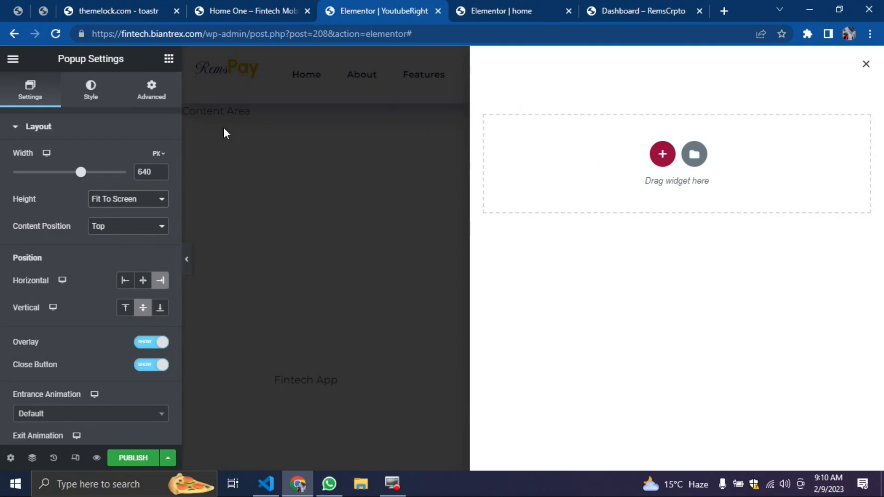
left_click_drag(69, 184, 42, 203)
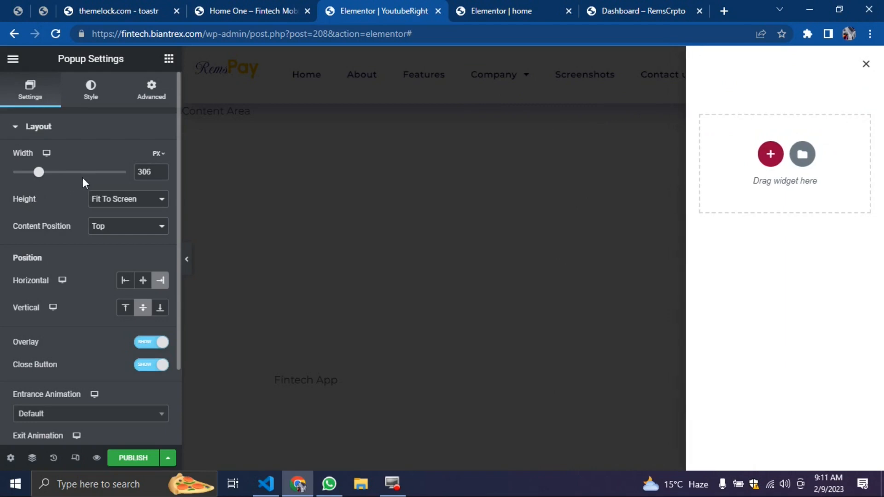
Try the Center content position for the popup and return it to Top
left_click(118, 227)
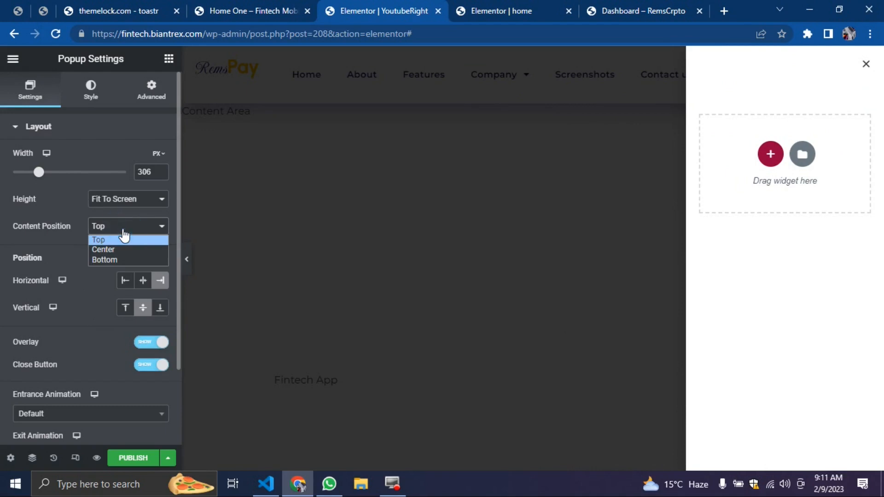
left_click(133, 239)
left_click(117, 228)
left_click(111, 247)
left_click(116, 232)
left_click(114, 247)
left_click(117, 226)
left_click(118, 238)
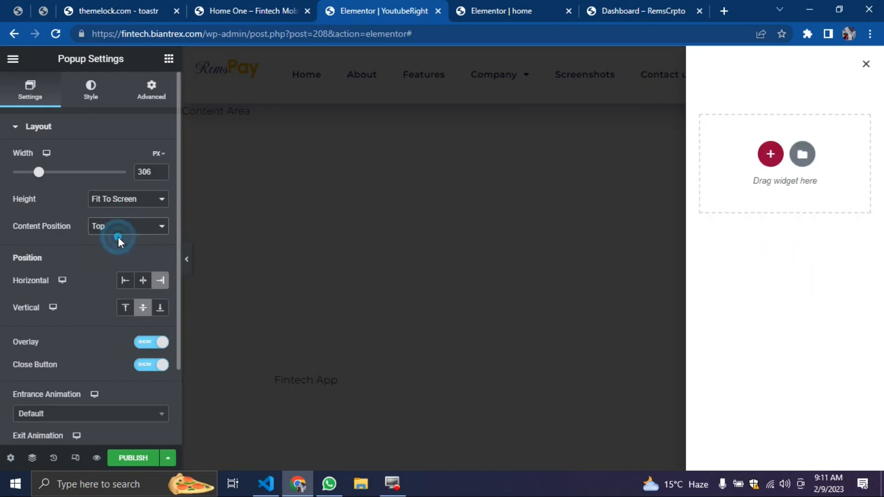
Hide the popup's overlay
scroll(101, 329, "down", 2)
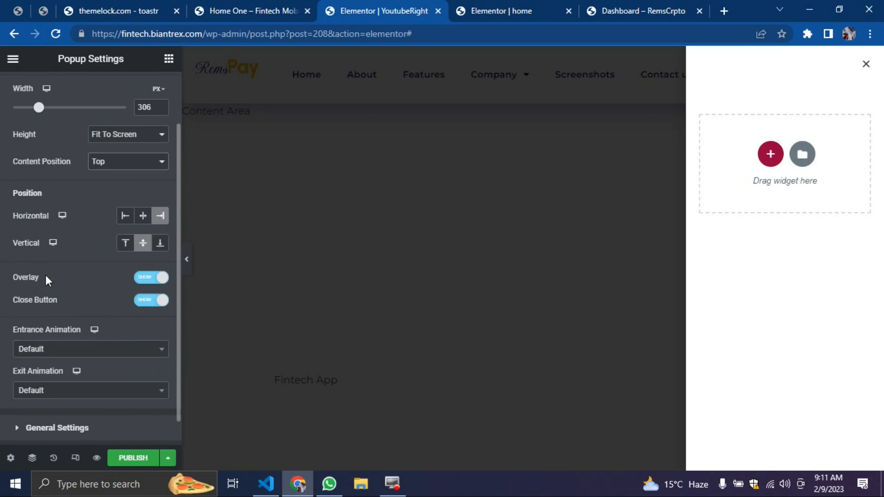
left_click(150, 280)
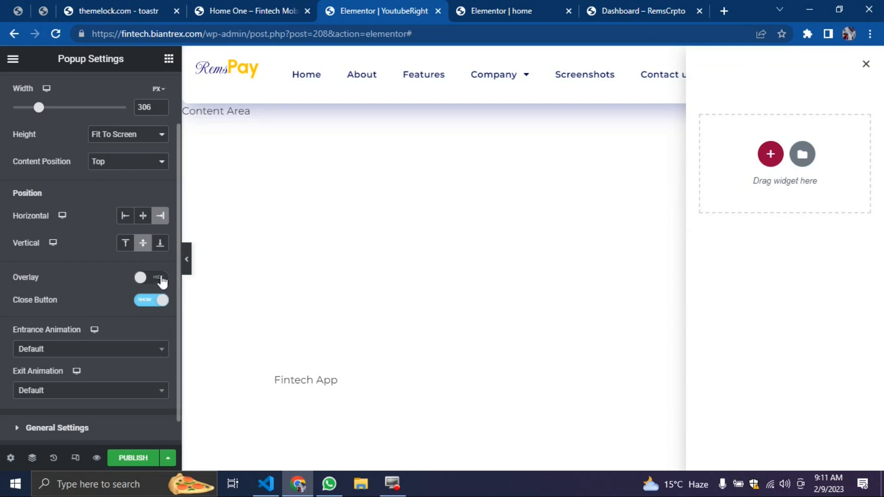
Show the popup's overlay again and hide its close button
left_click(160, 277)
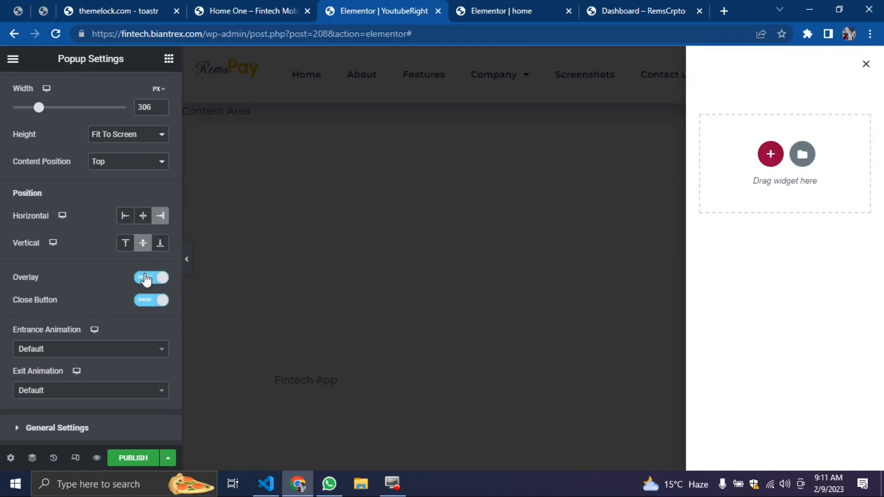
left_click(139, 304)
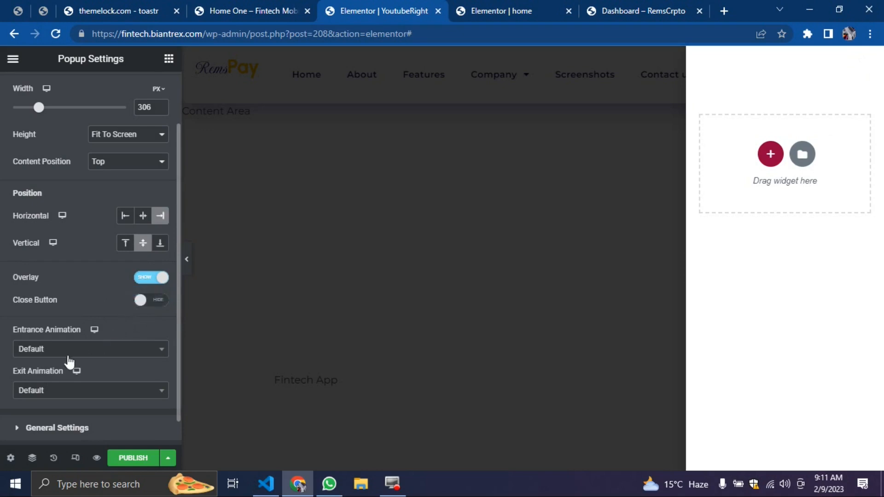
Set the popup's entrance animation to Slide In Right
left_click(34, 352)
scroll(27, 312, "down", 2)
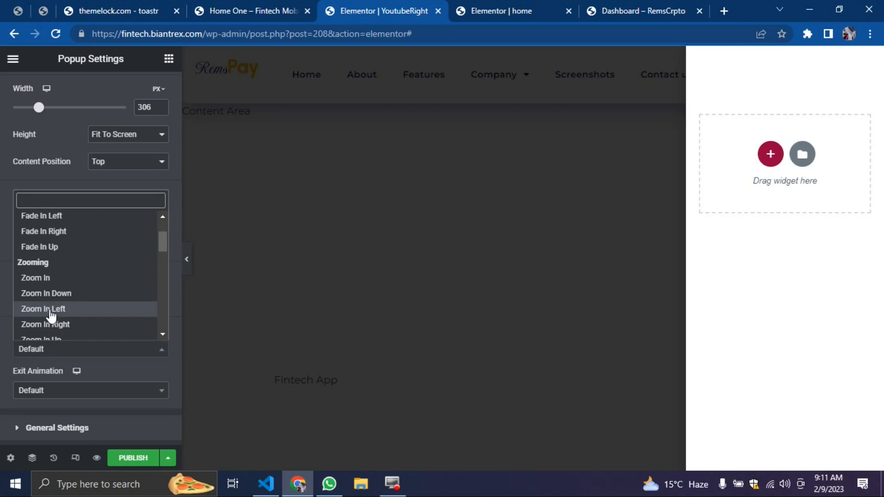
scroll(50, 322, "down", 3)
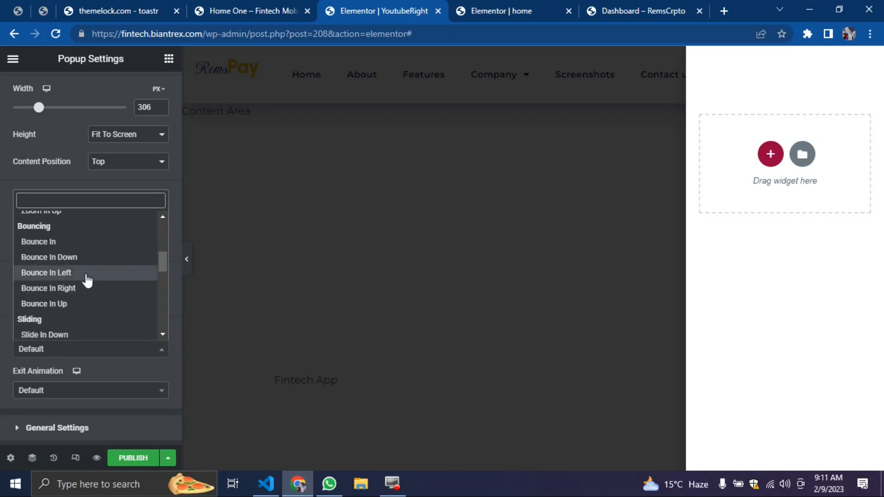
scroll(86, 281, "down", 2)
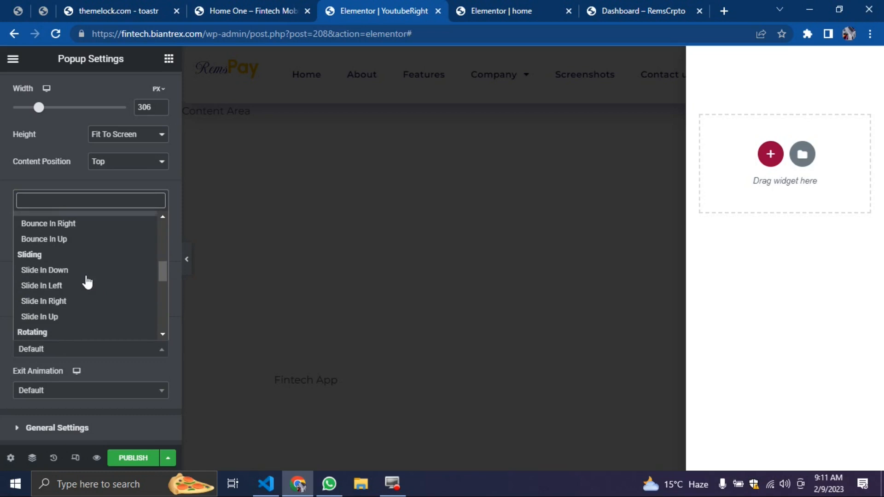
left_click(86, 300)
Set the popup's exit animation to Slide Out Right
left_click(69, 391)
scroll(81, 330, "down", 2)
scroll(79, 330, "down", 2)
scroll(82, 323, "down", 2)
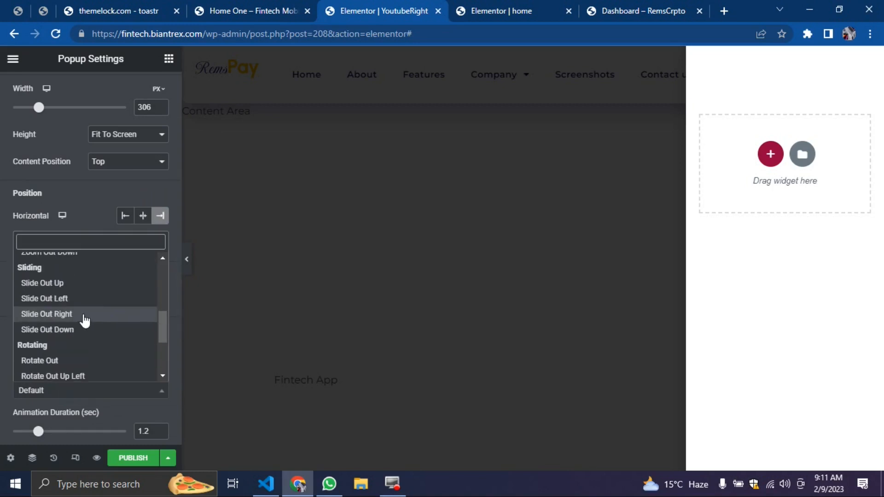
scroll(83, 324, "down", 2)
scroll(81, 317, "up", 2)
left_click(60, 315)
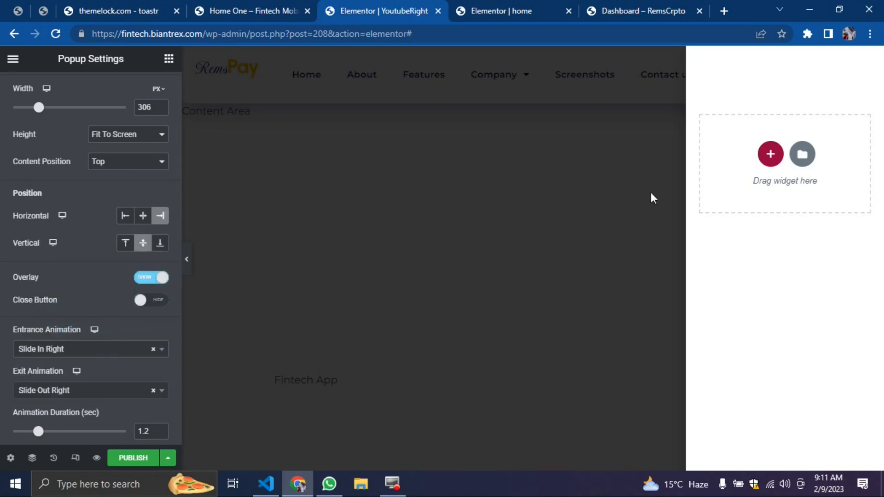
Change the popup's animation duration
scroll(59, 362, "down", 2)
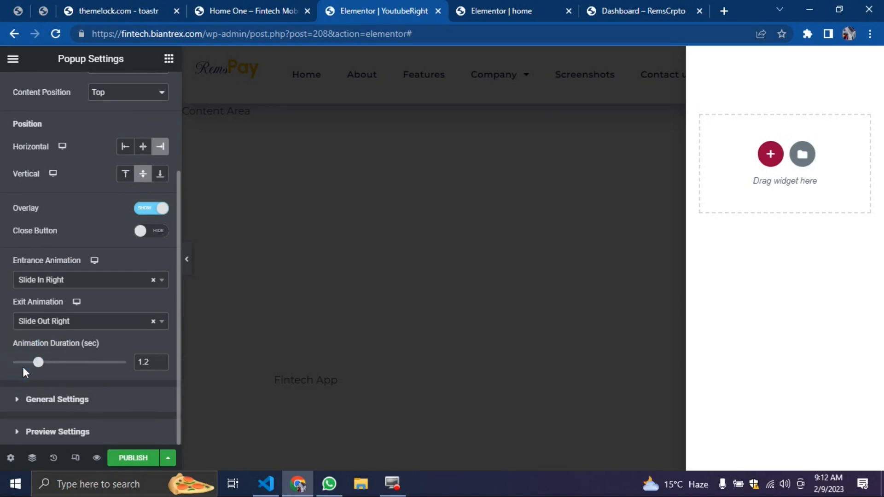
left_click(145, 362)
key("Delete")
type("0")
Review the popup's general settings, including the available status options
left_click(96, 399)
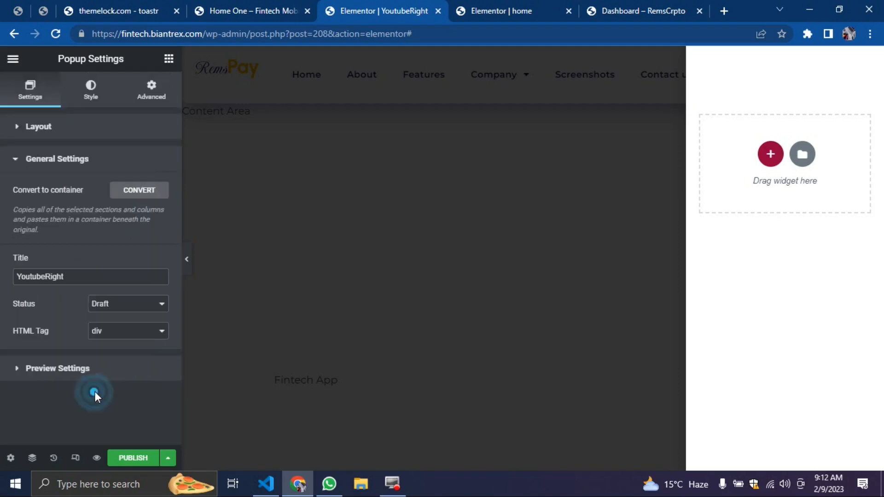
left_click(113, 306)
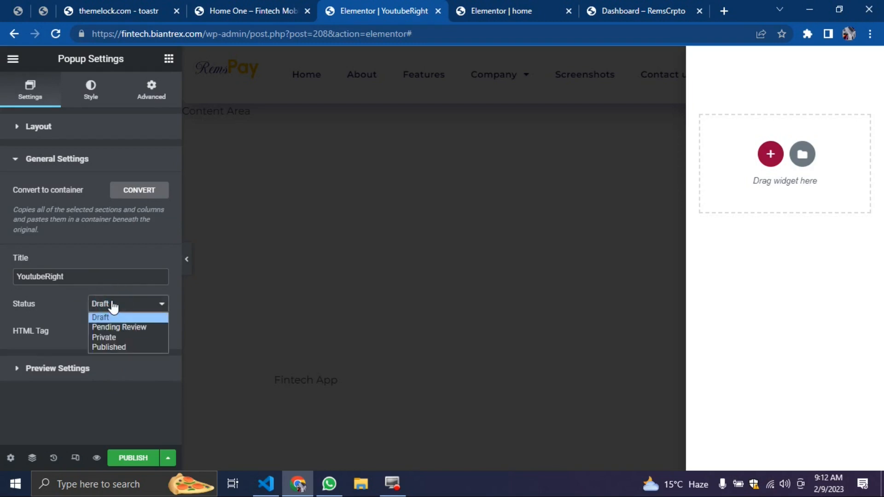
left_click(65, 296)
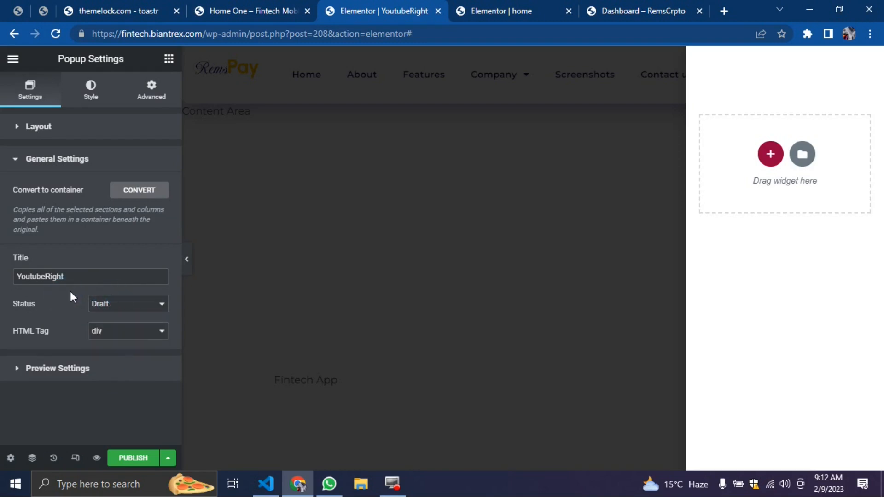
left_click_drag(38, 350, 37, 356)
Set the popup overlay's background colour to the near-black #060606CC in its style settings
left_click(91, 87)
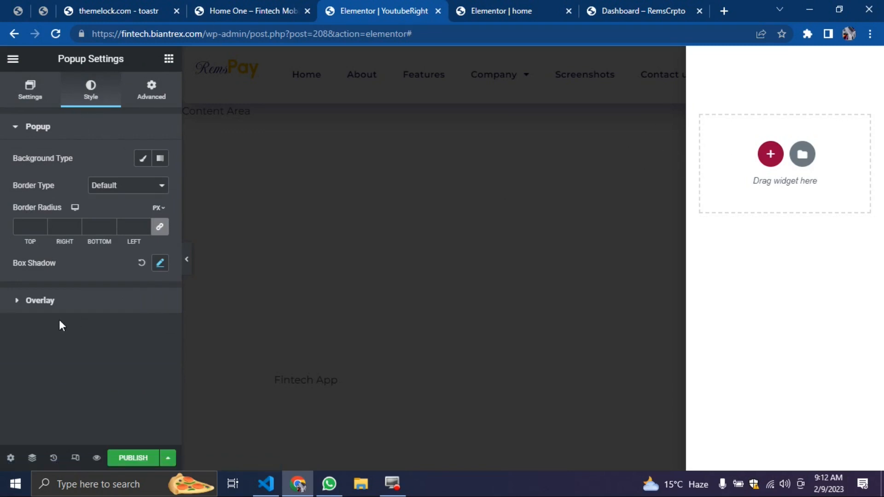
left_click(57, 306)
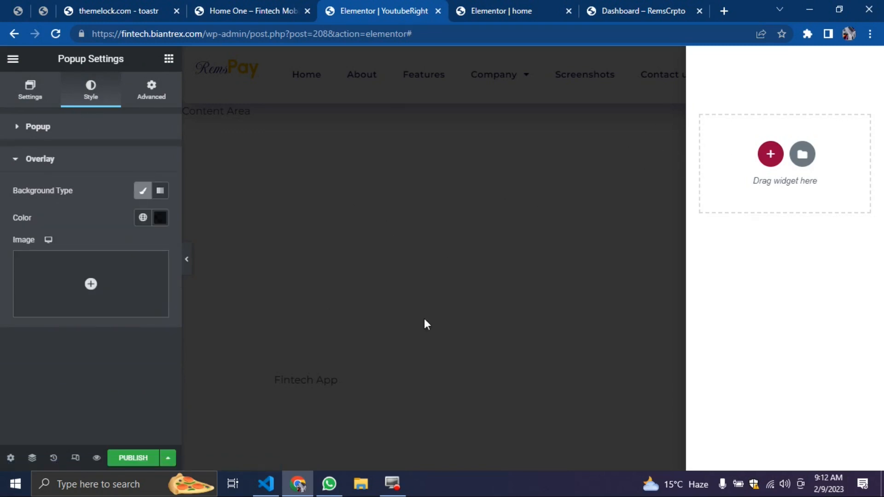
left_click(160, 221)
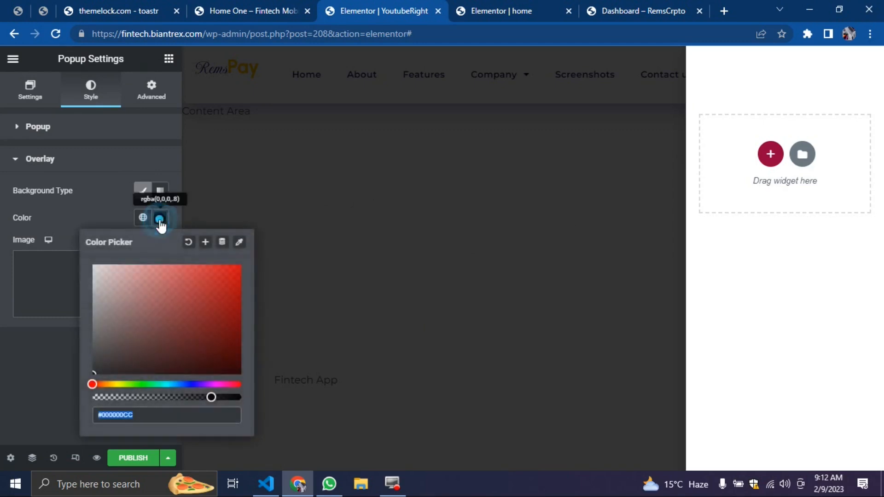
left_click(188, 389)
left_click(186, 385)
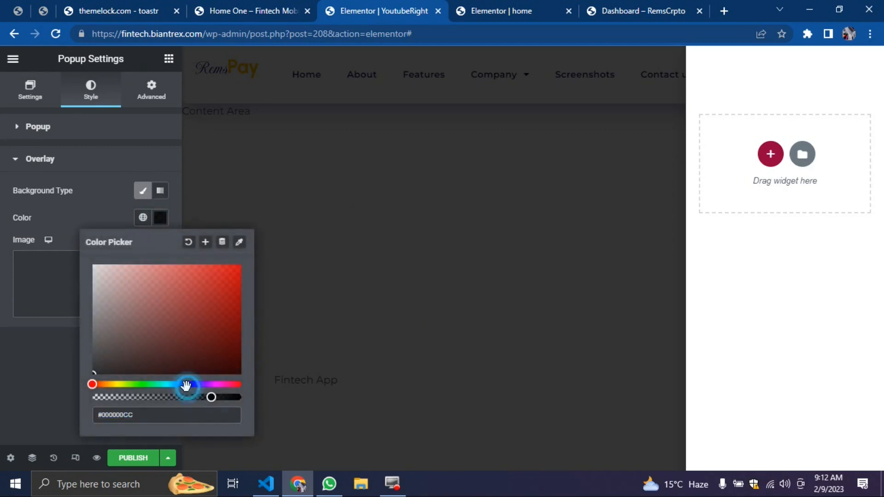
left_click(186, 360)
left_click(203, 385)
mouse_move(201, 341)
left_mouse_down()
mouse_move(215, 301)
mouse_move(108, 377)
left_mouse_up()
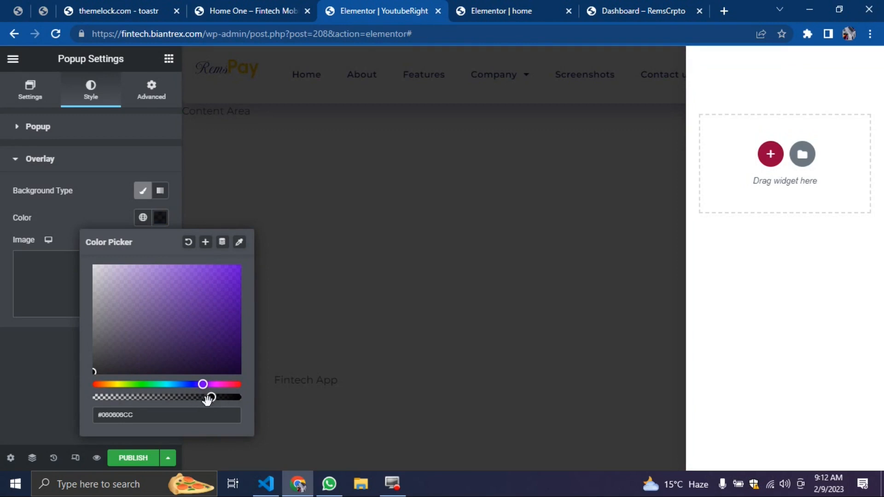
Make the overlay colour more transparent, bringing it to #0606067A
left_click(179, 401)
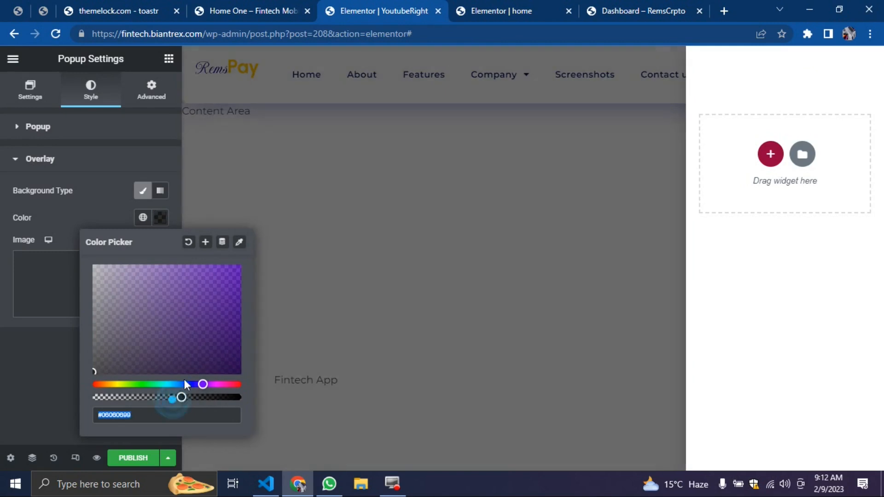
left_click_drag(184, 385, 162, 362)
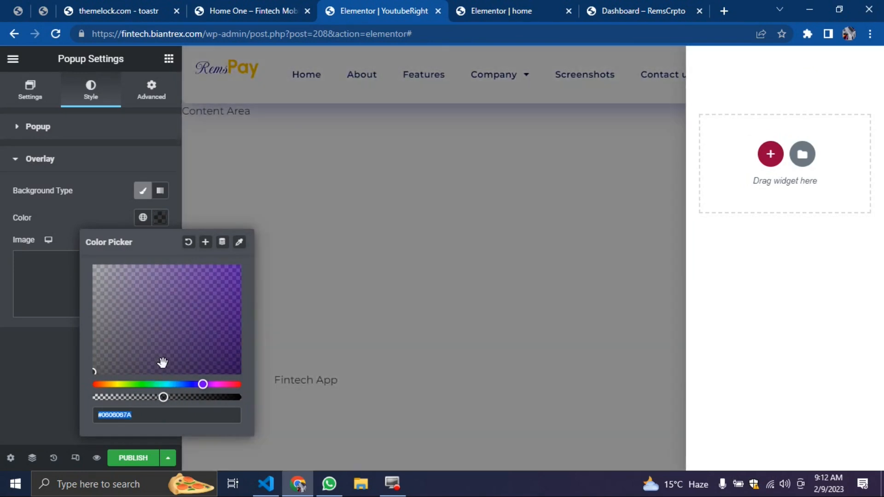
left_click(3, 374)
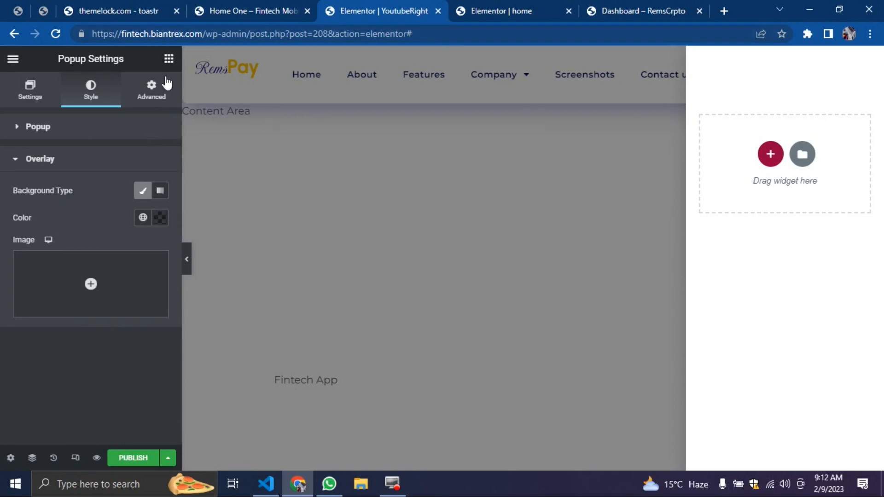
Open the finished slide-out menu on the Home One preview page as a reference for the popup's content
left_click(169, 58)
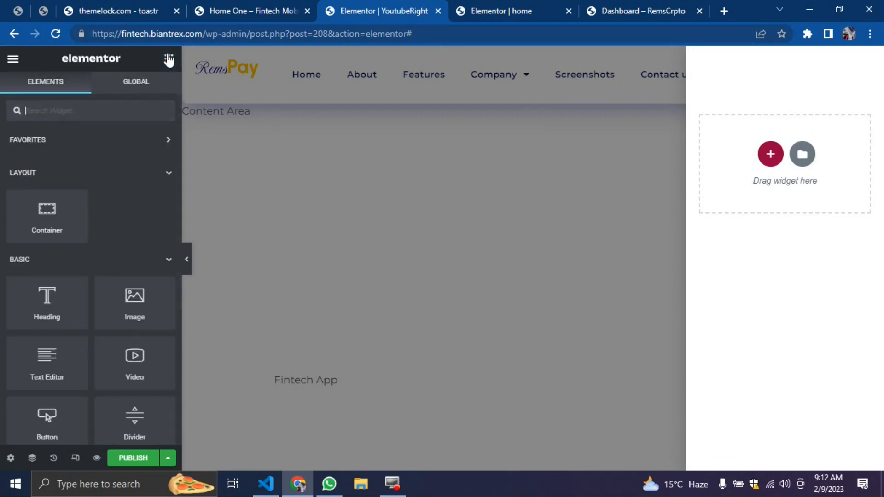
left_click(244, 9)
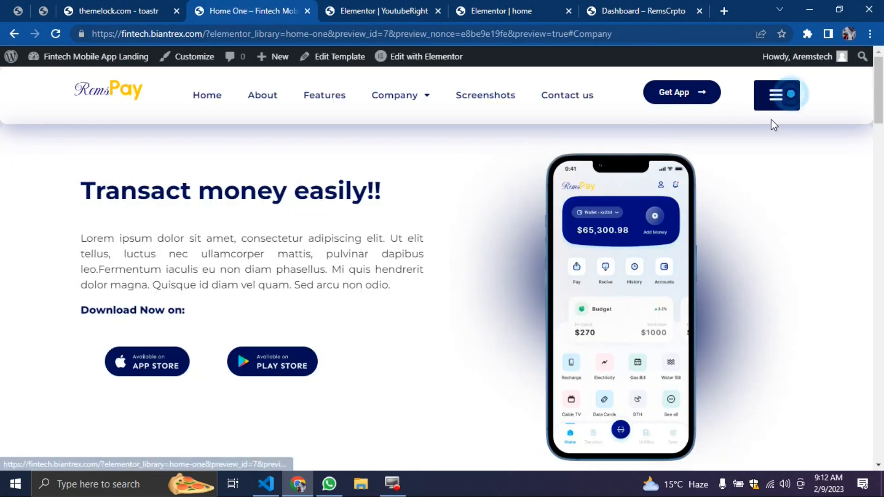
left_click(772, 106)
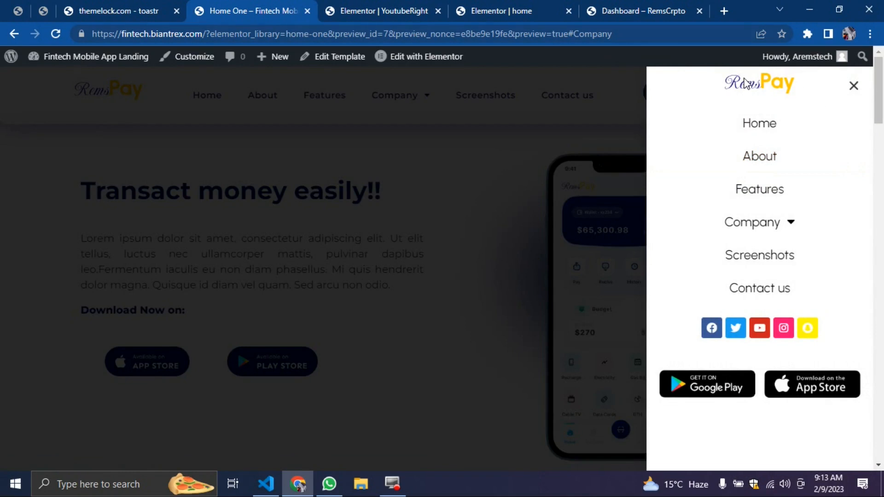
Return to the YoutubeRight popup editor and add an Image widget to the empty popup
left_click(412, 6)
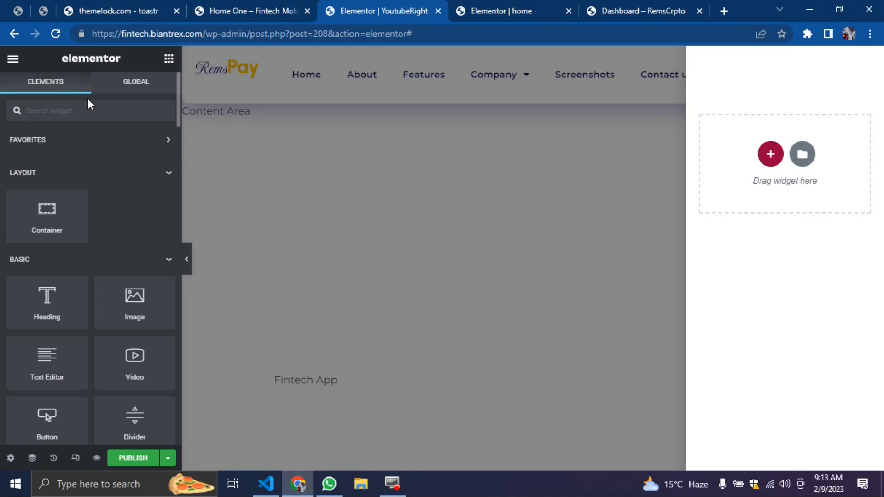
type("ima")
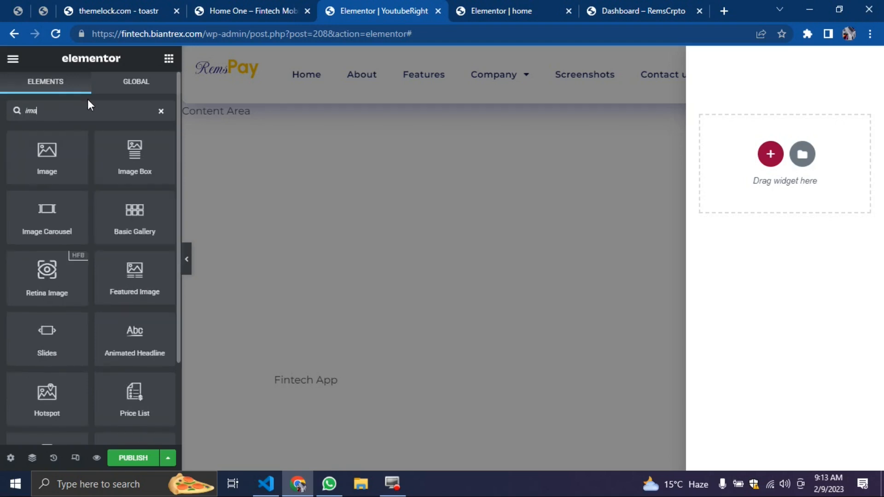
left_click_drag(60, 152, 754, 137)
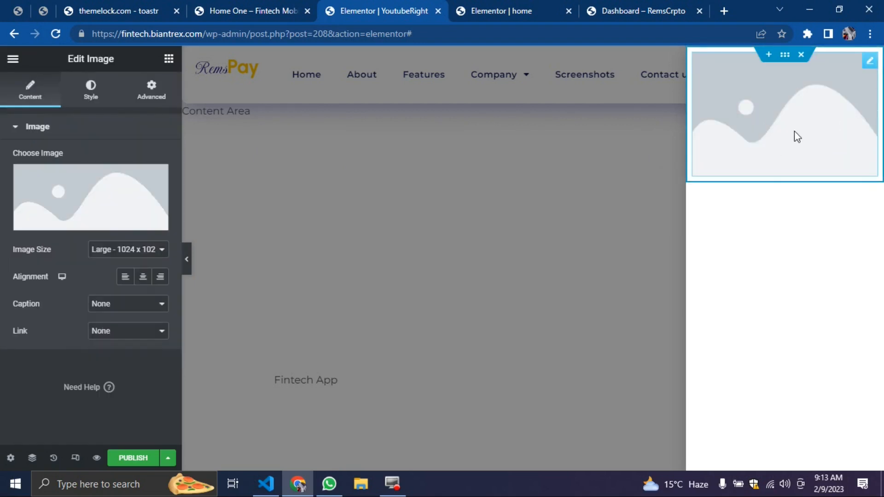
Browse the media library for the popup's image and switch to inserting it from a URL
left_click(86, 220)
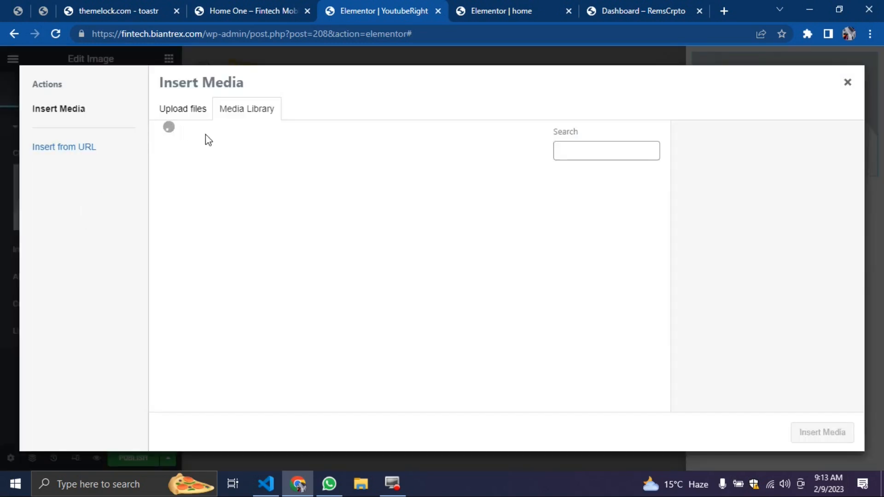
scroll(394, 269, "down", 5)
scroll(392, 283, "up", 5)
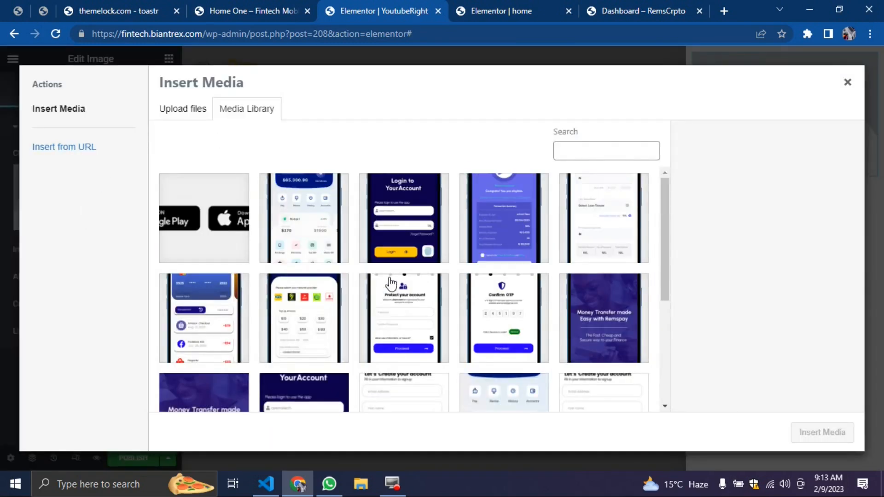
left_click(65, 149)
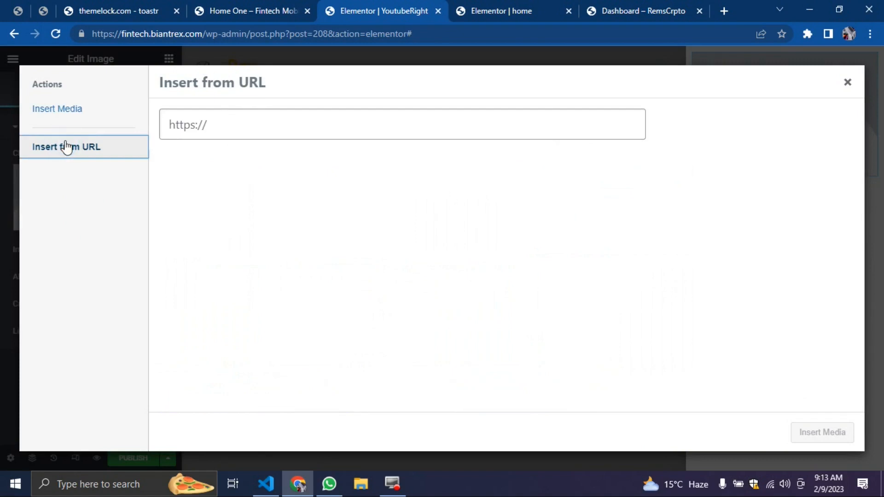
Copy the image address of the RemsPay logo in the Home One preview page's header
left_click(276, 6)
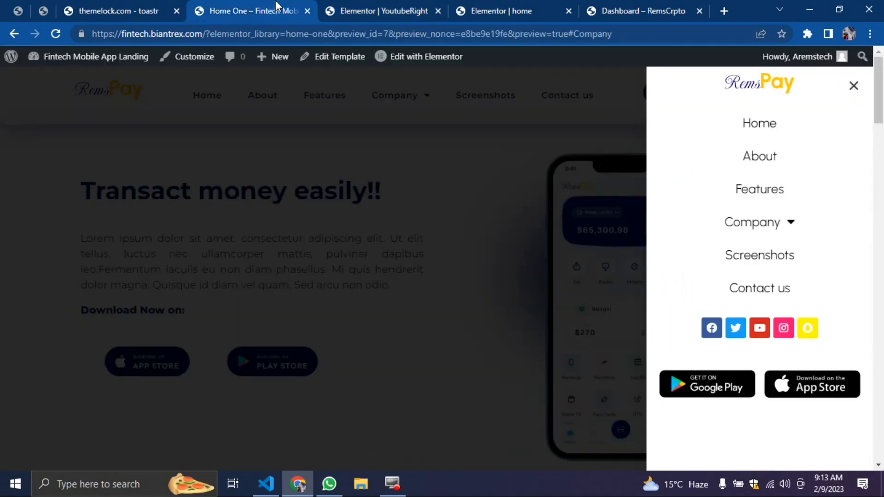
left_click(273, 189)
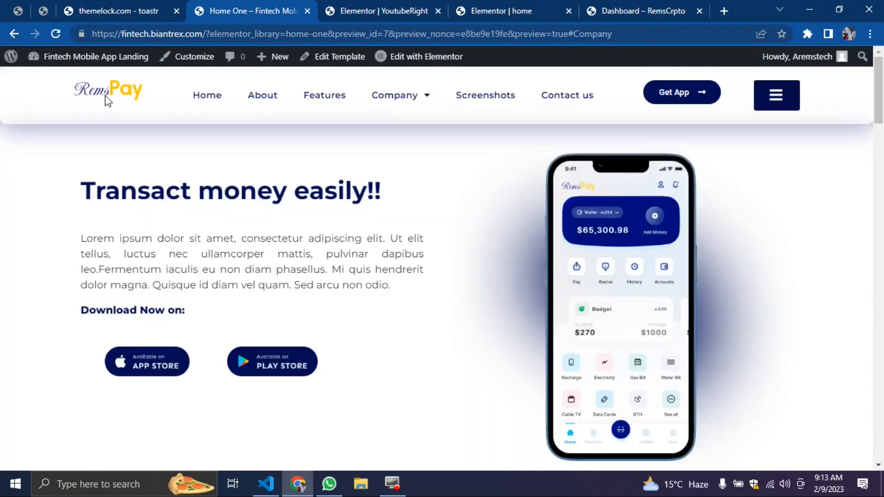
right_click(105, 95)
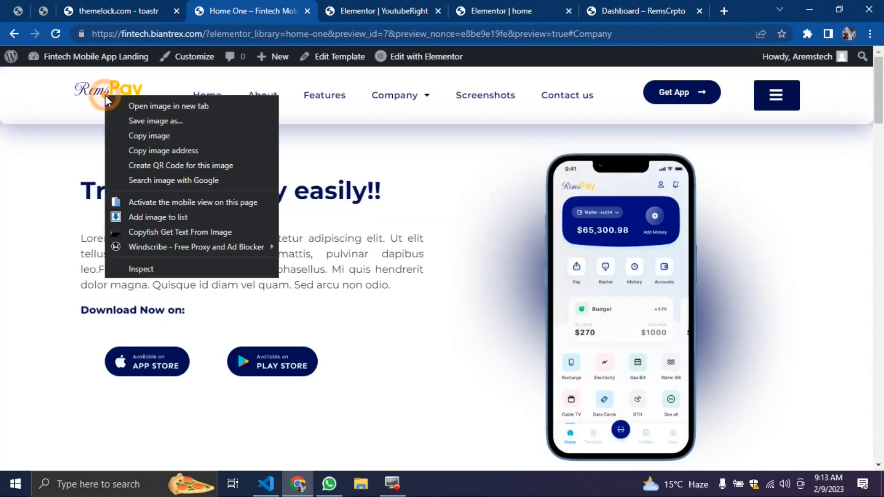
left_click(166, 148)
left_click(456, 10)
left_click(399, 10)
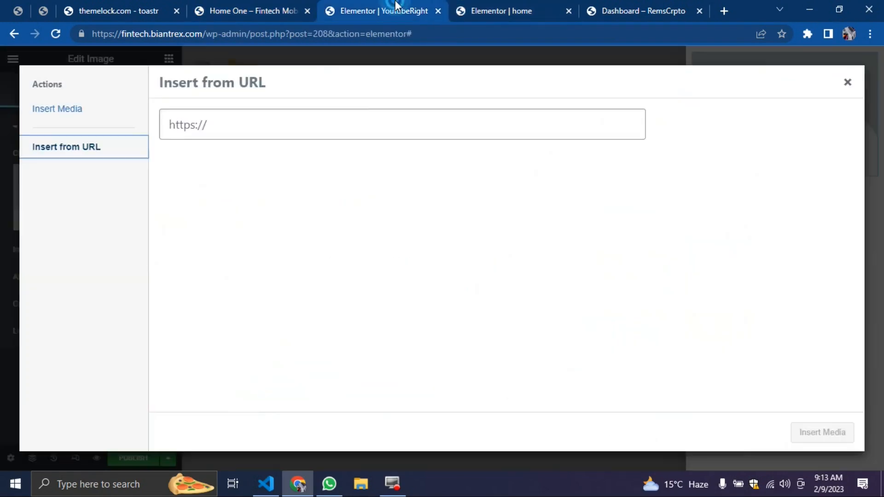
left_click(233, 129)
key("ctrl+v")
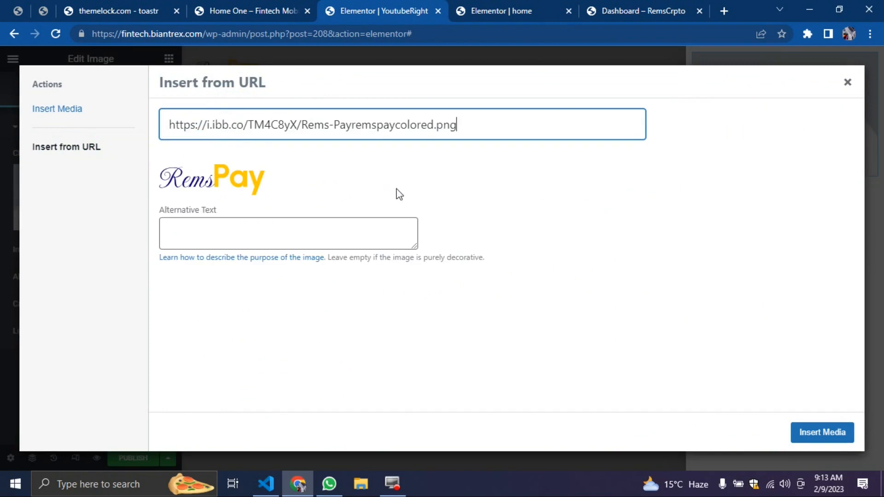
left_click(821, 432)
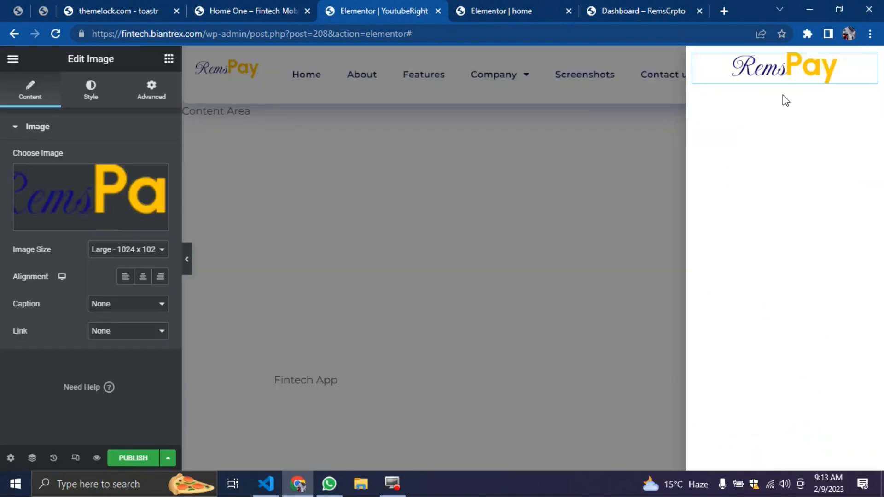
Reduce the RemsPay logo's width in the popup to 39%
left_click(89, 91)
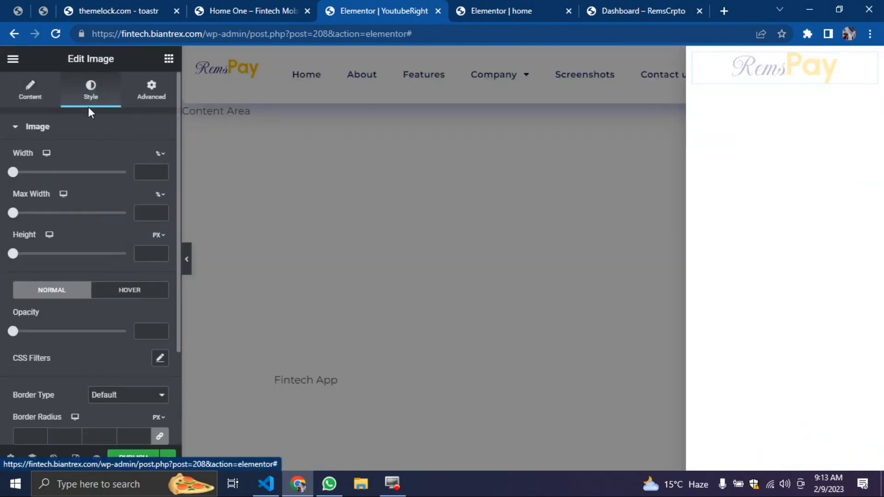
left_click_drag(17, 175, 61, 186)
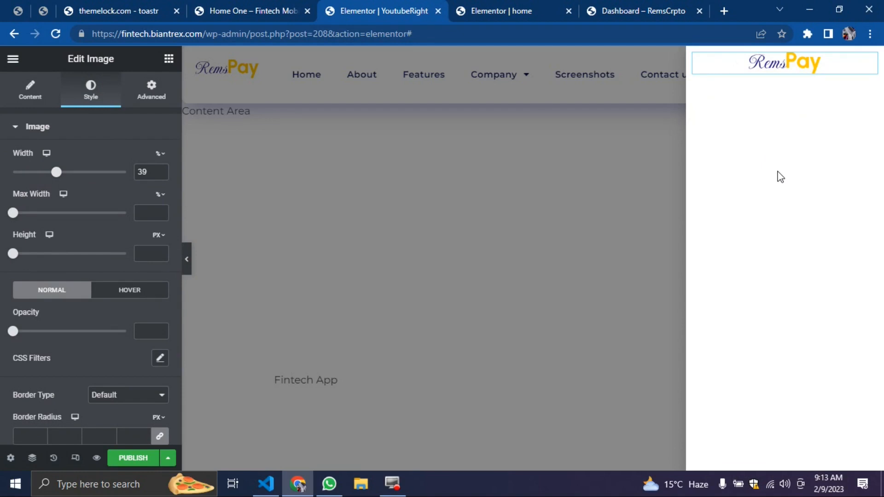
Find the Nav Menu widget by searching for "nav" and place it directly below the logo in the popup
left_click(168, 59)
left_click(48, 109)
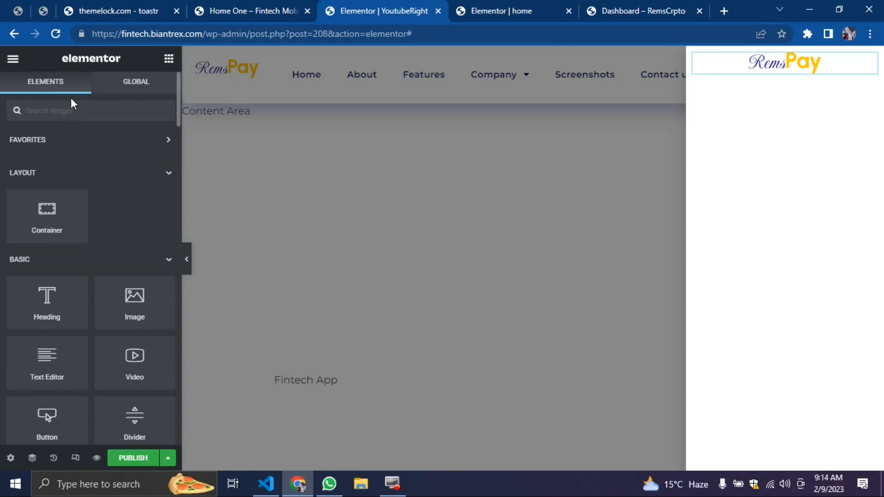
type("nav")
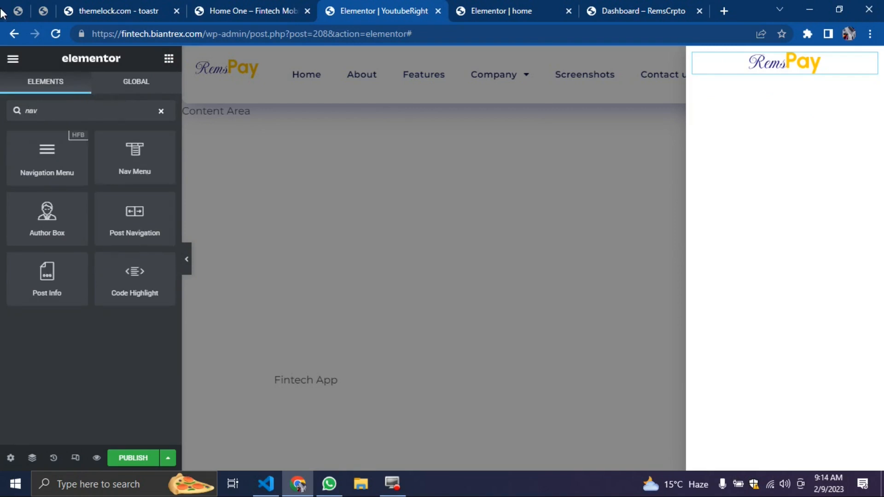
left_click_drag(145, 172, 780, 64)
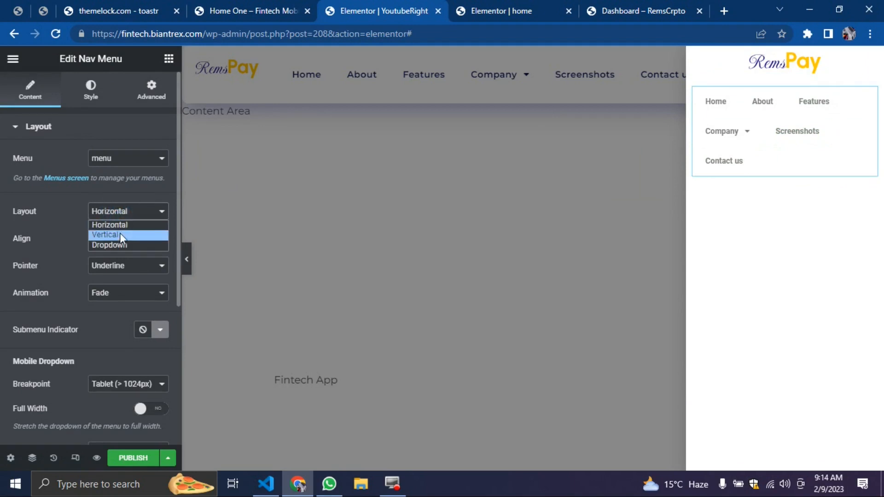
Set the nav menu's layout to Vertical and align its items to the center
left_click(120, 234)
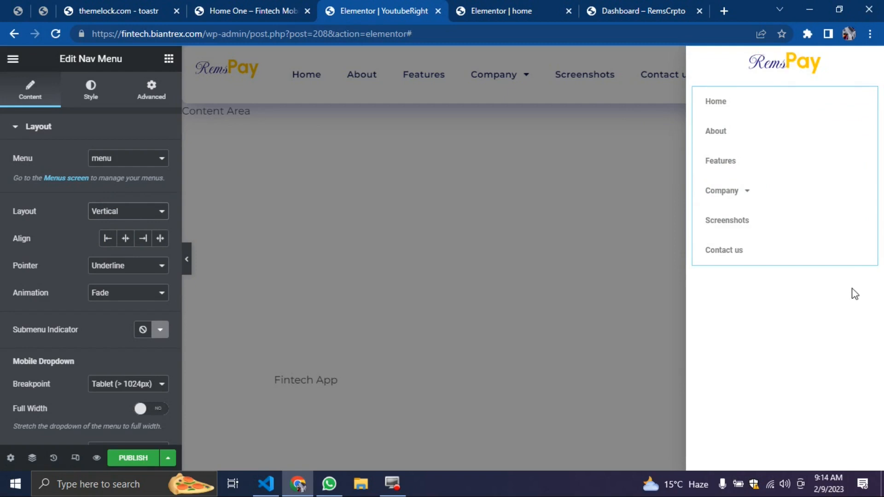
left_click(126, 242)
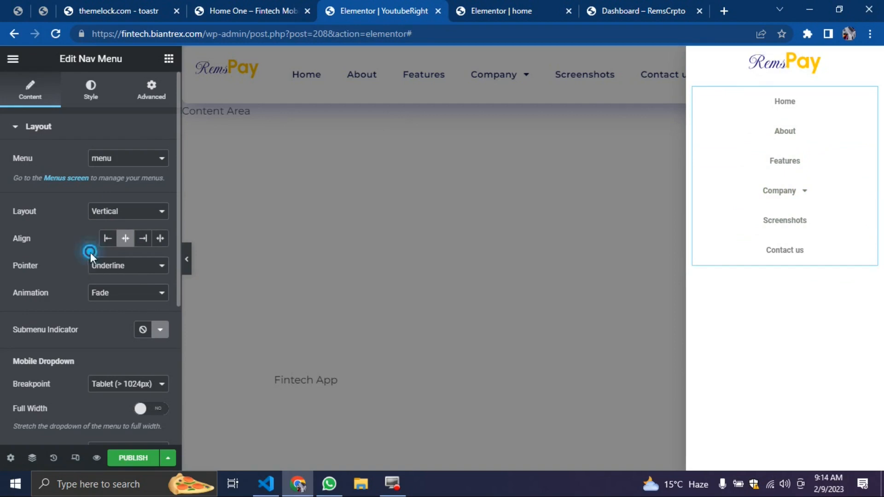
Try the Double Line and Framed pointer styles on the nav menu items and return to Underline
left_click(108, 272)
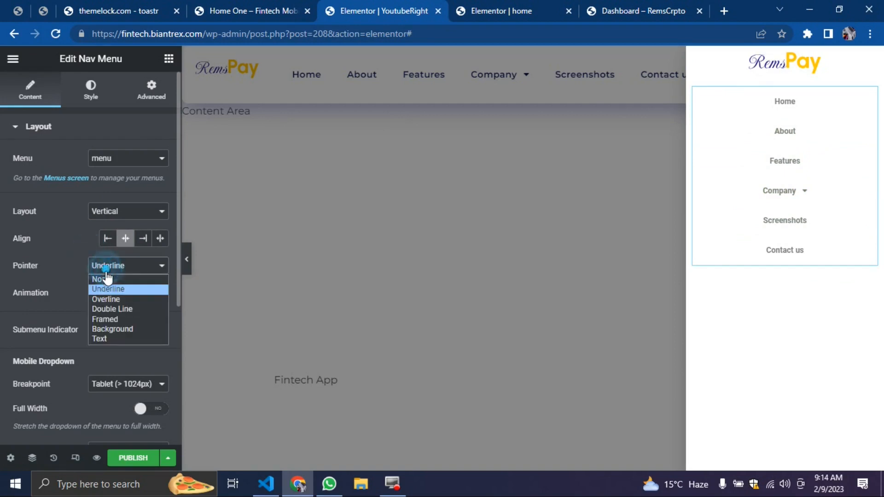
left_click(103, 309)
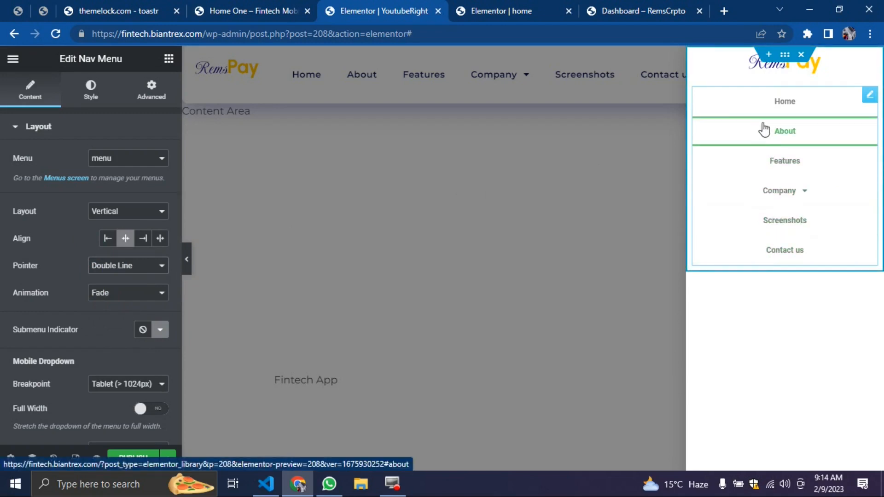
left_click(112, 267)
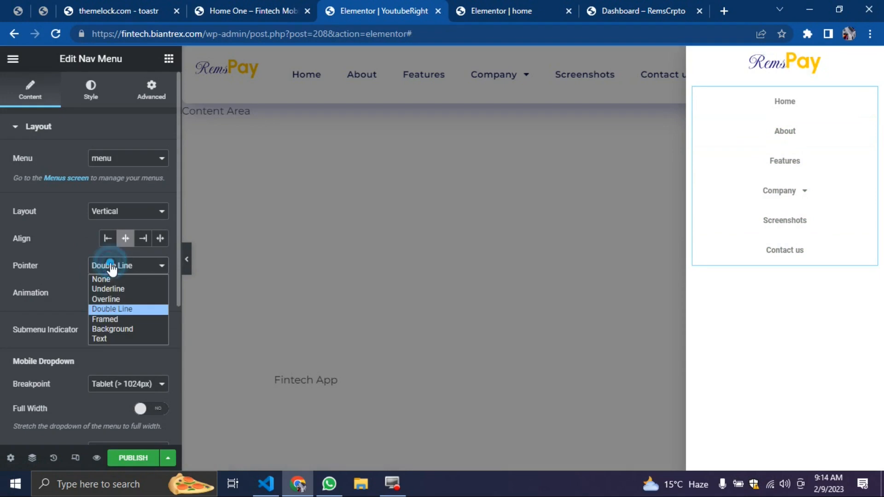
left_click(109, 320)
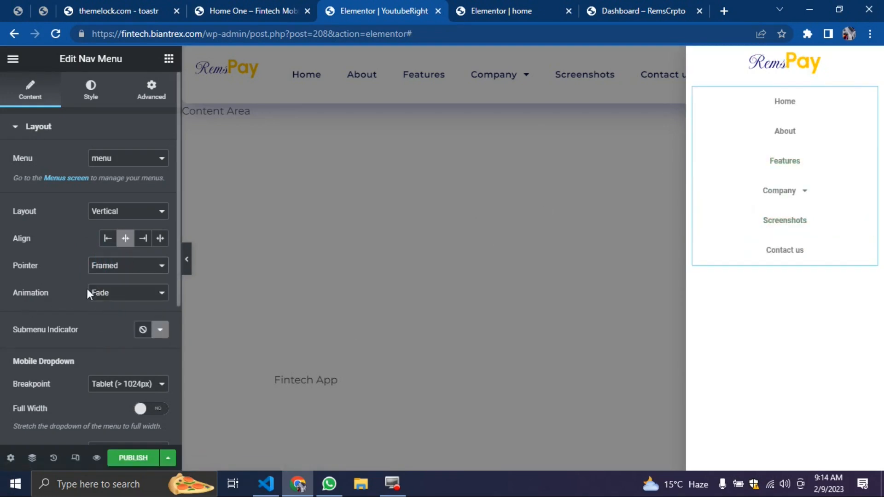
left_click(105, 270)
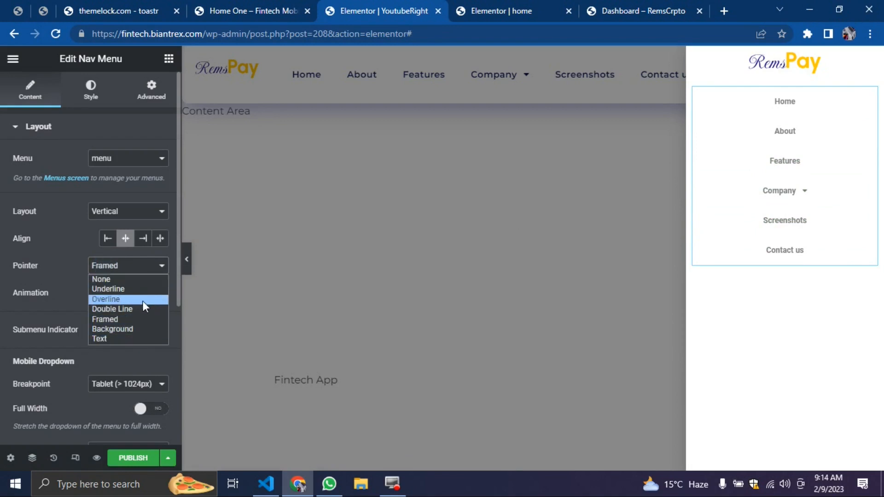
left_click(126, 308)
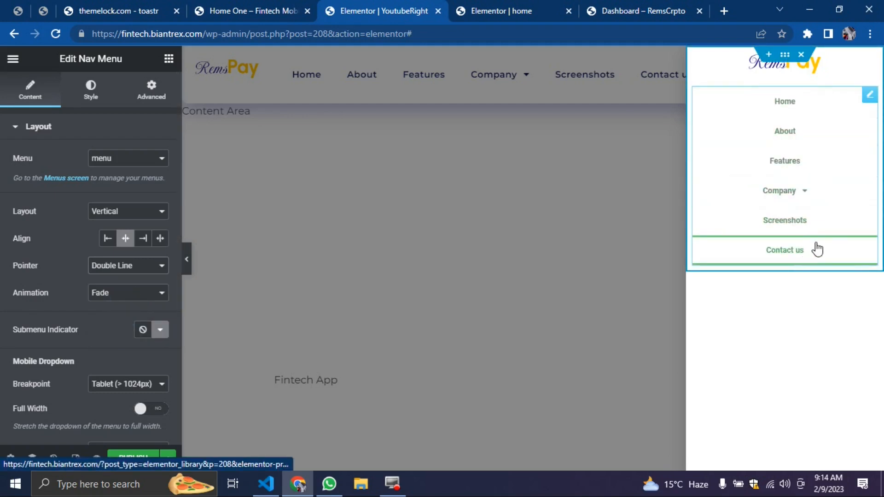
left_click(141, 266)
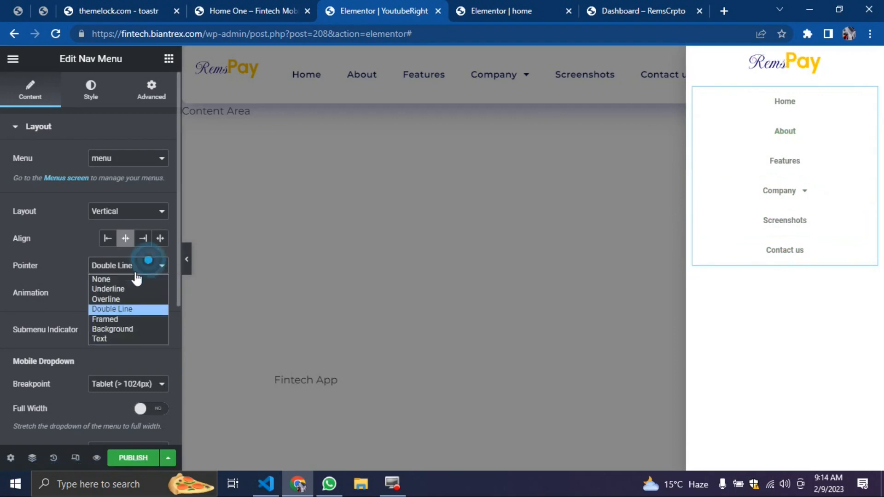
left_click(109, 289)
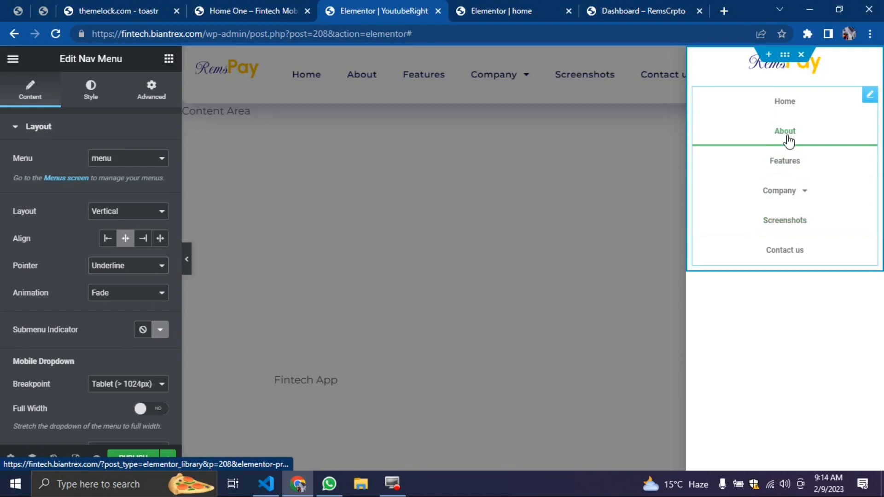
Set the nav menu's mobile dropdown breakpoint to None and its normal text color to black, #000000
left_click(113, 385)
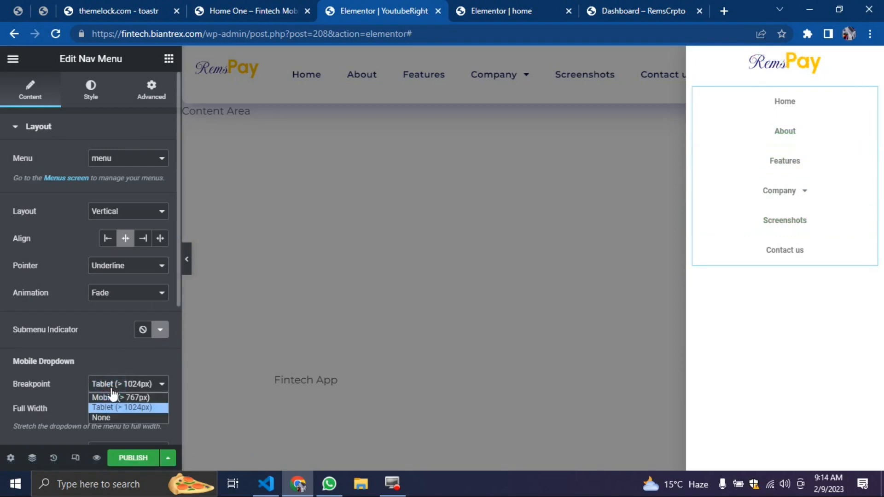
left_click(110, 416)
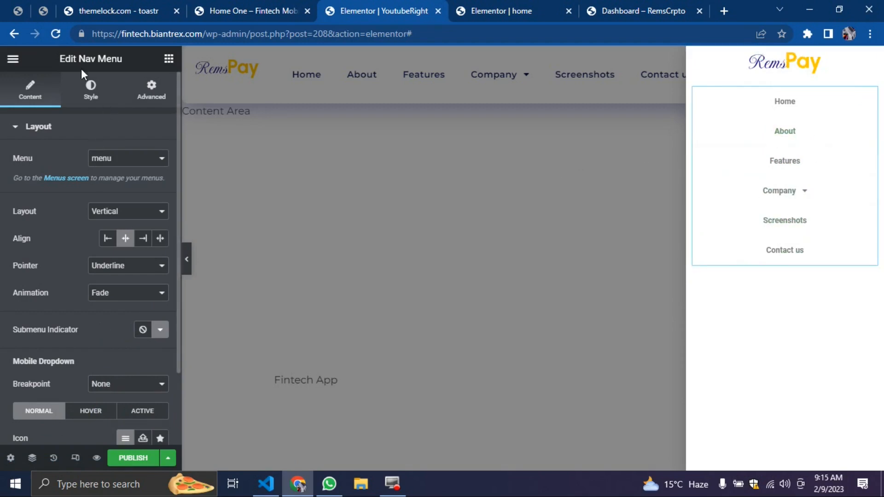
left_click(91, 103)
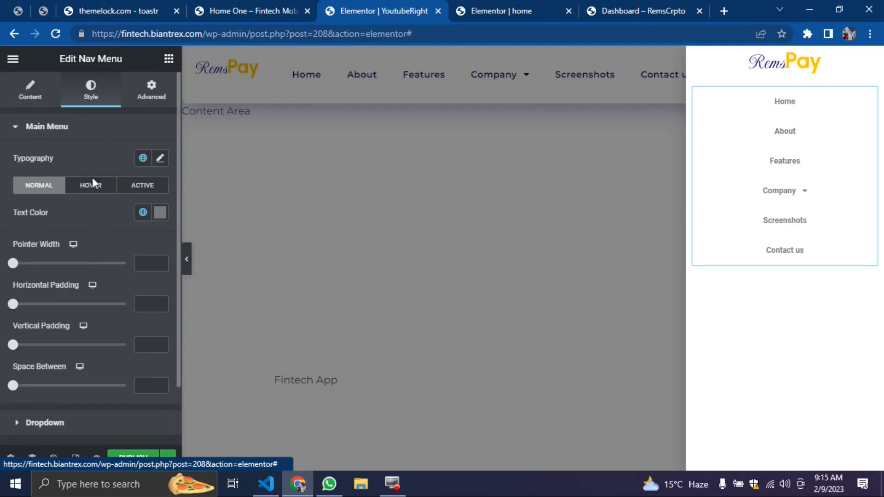
left_click(161, 216)
mouse_move(167, 286)
left_mouse_down()
mouse_move(32, 374)
mouse_move(24, 392)
left_mouse_up()
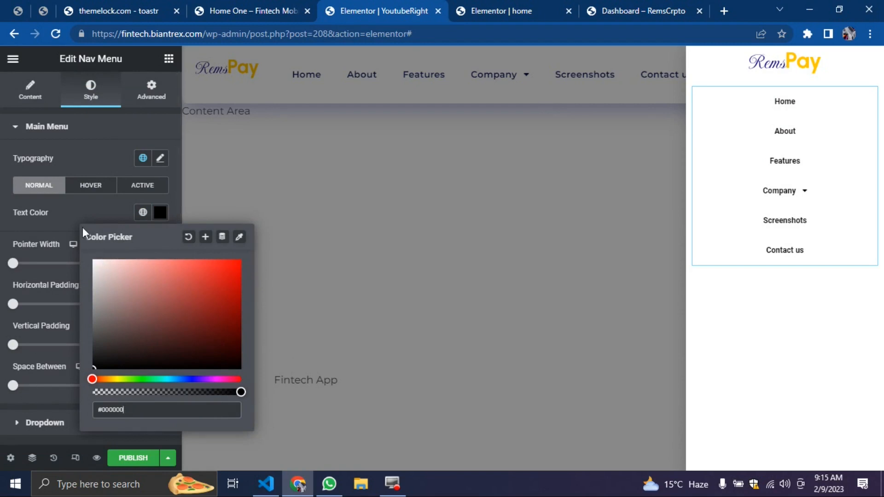
left_click(165, 162)
left_click(162, 160)
left_click(130, 200)
left_click(105, 220)
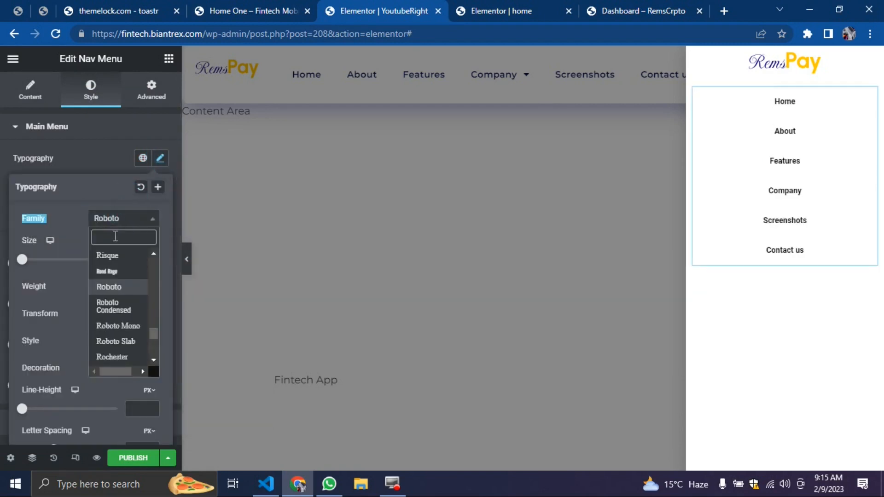
left_click(139, 139)
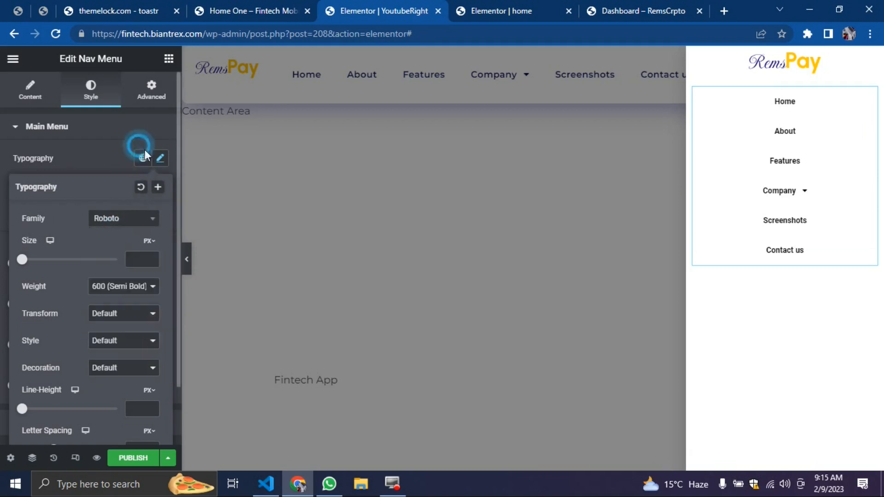
left_click(115, 131)
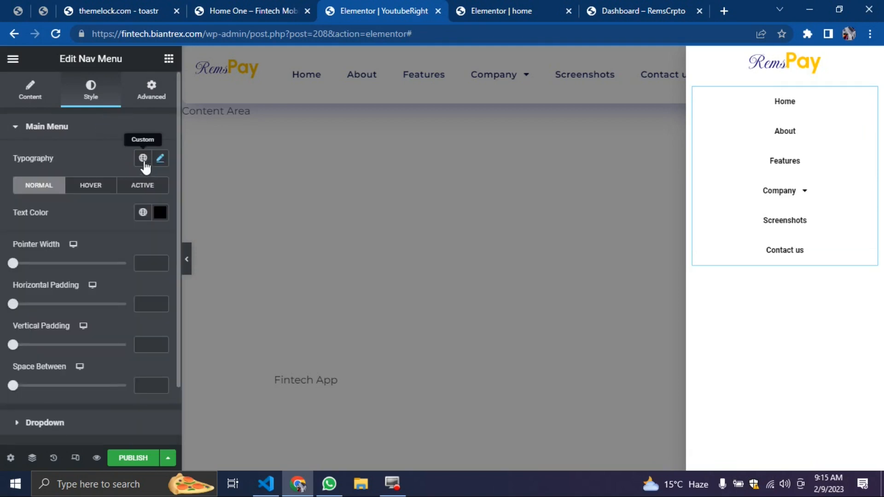
Apply the Secondary global font to the nav menu's main text
left_click(143, 158)
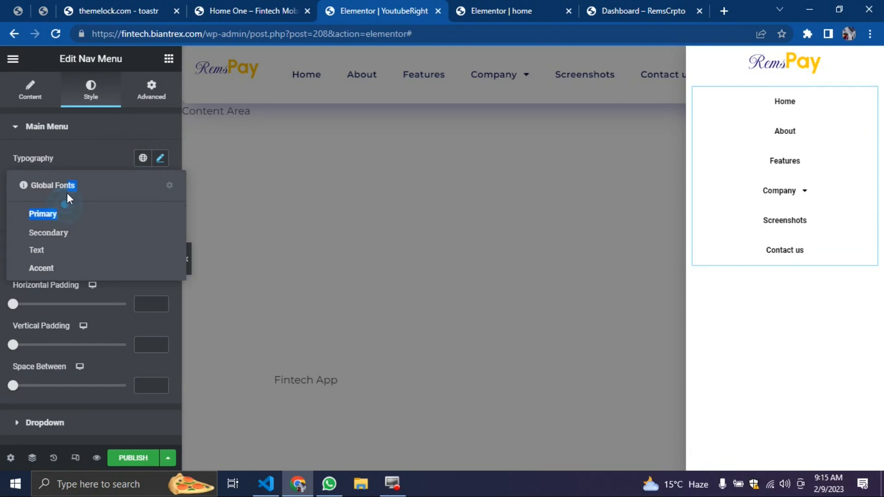
left_click(43, 233)
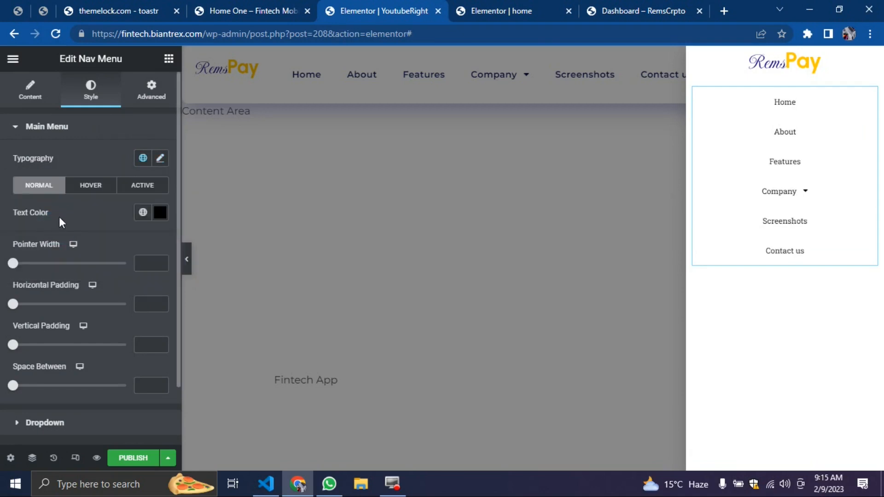
Customize the nav menu's typography by setting its font family to Montserrat
scroll(161, 161, "down", 2)
left_click(177, 158)
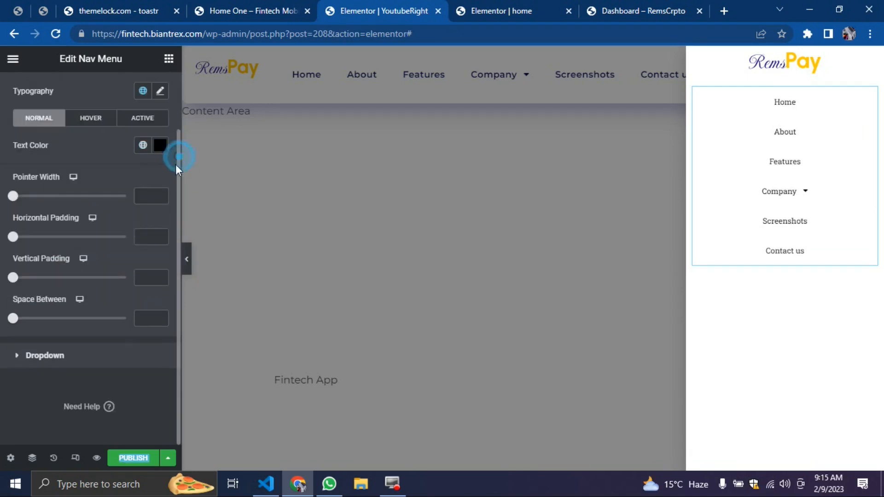
left_click(160, 91)
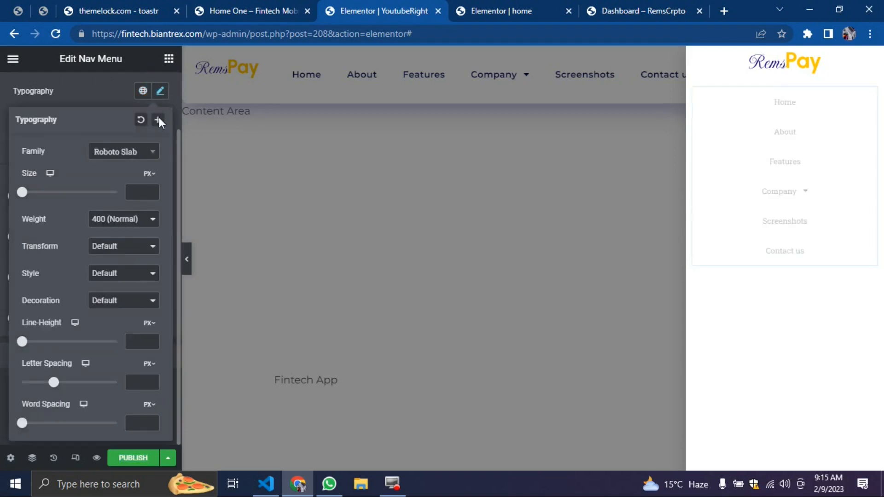
left_click(141, 160)
left_click(98, 156)
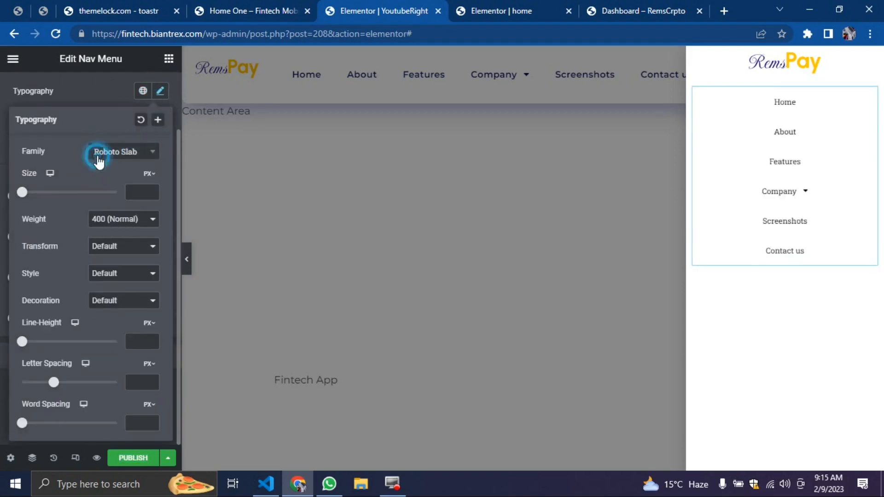
left_click(97, 155)
left_click(106, 186)
left_click(108, 156)
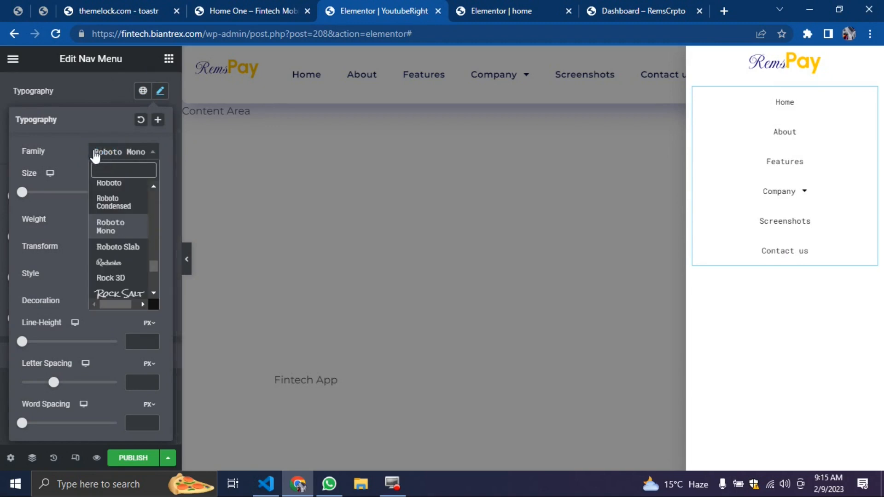
left_click(106, 169)
type("monts")
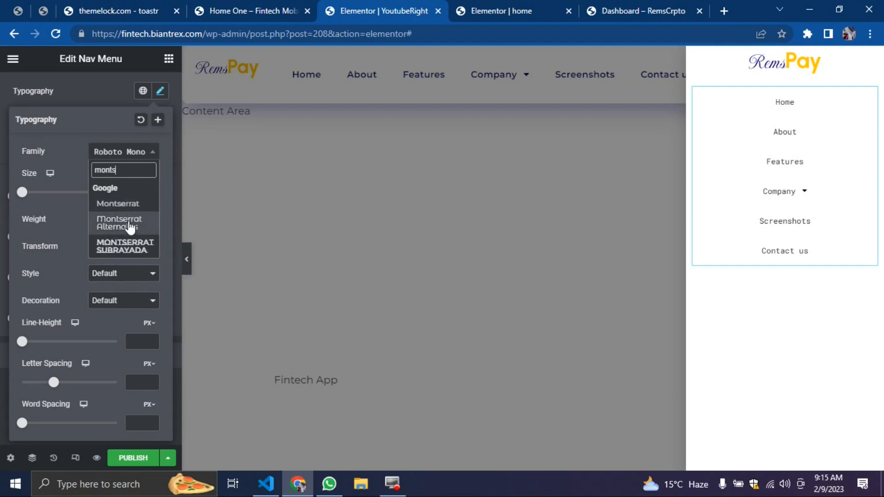
left_click(121, 203)
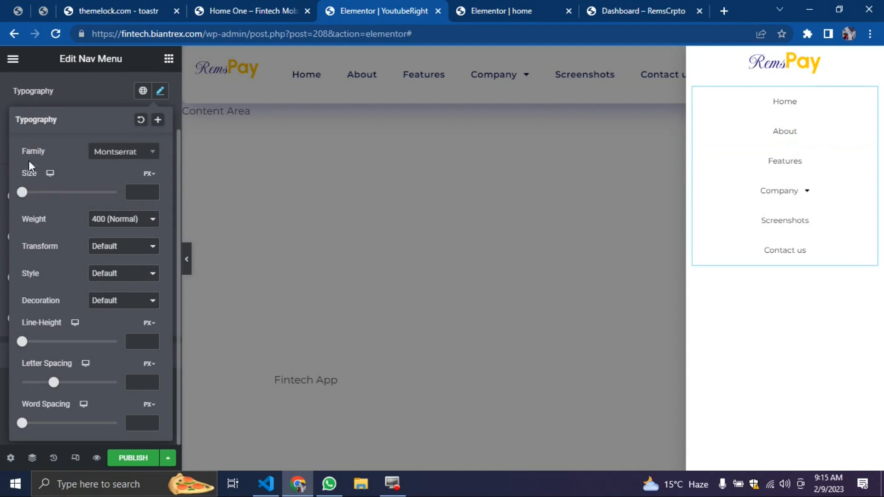
Set the nav menu's font size to 16 px and its line height to 27 px
left_click(132, 196)
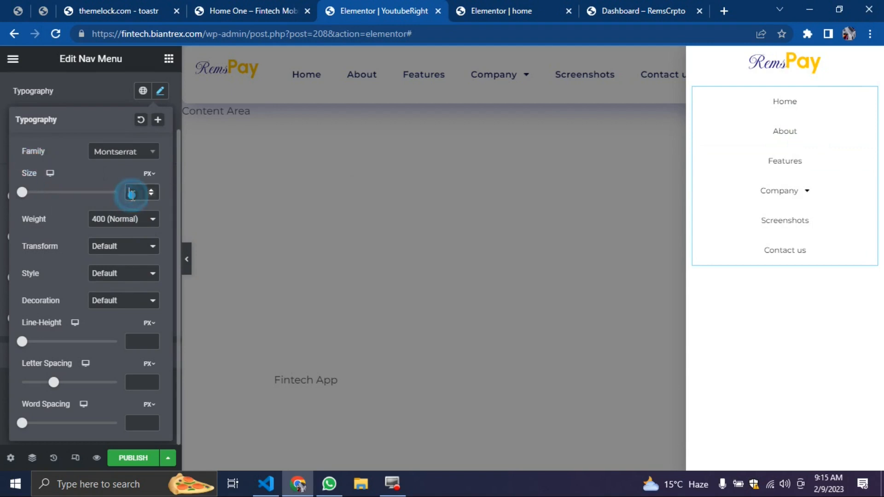
type("16")
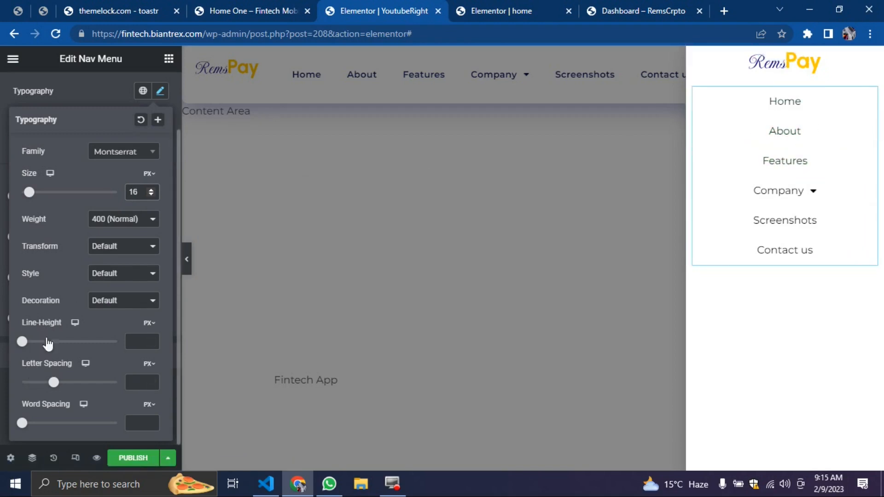
left_click_drag(21, 344, 65, 387)
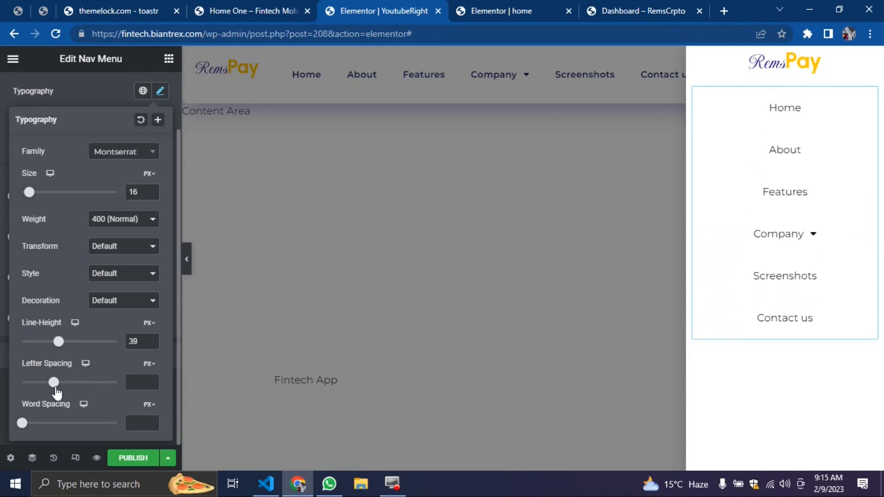
left_click_drag(56, 394, 45, 403)
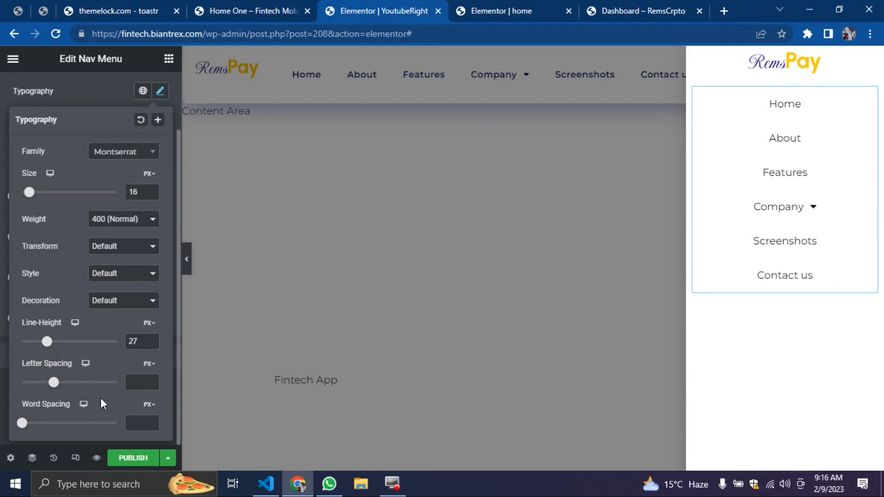
scroll(94, 388, "up", 2)
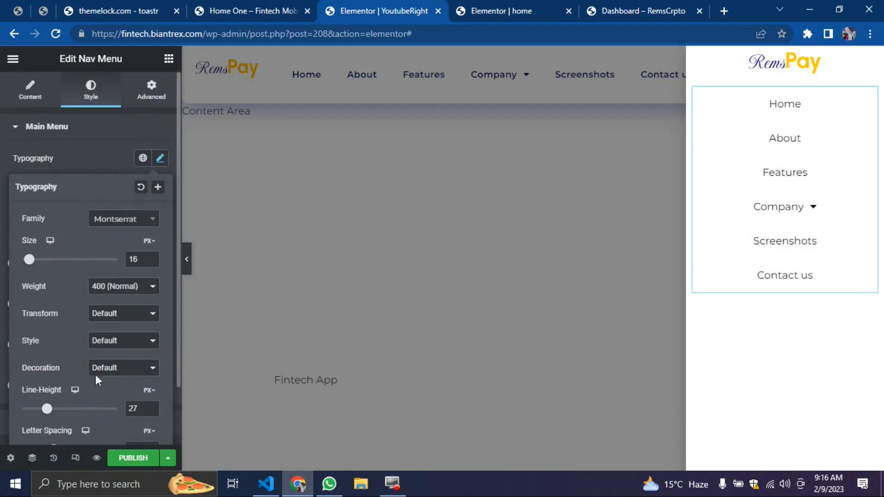
Set the nav menu's hover text color to orange, #FF7400
left_click(80, 159)
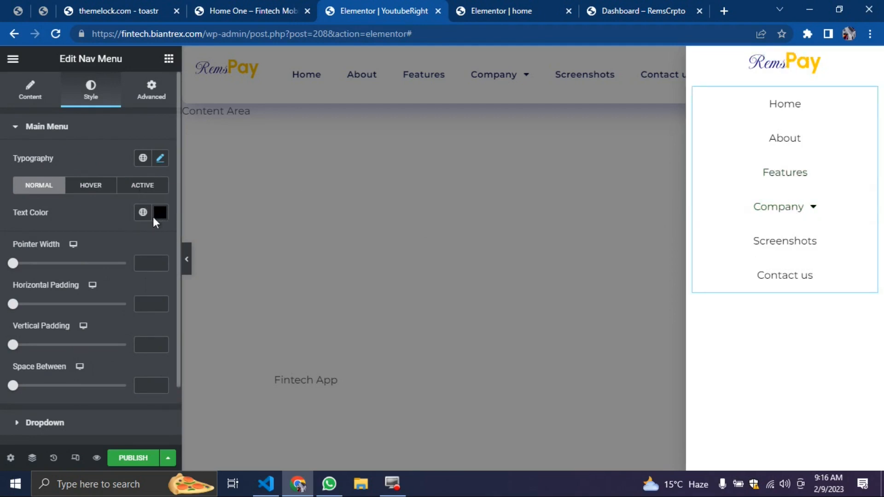
left_click(95, 191)
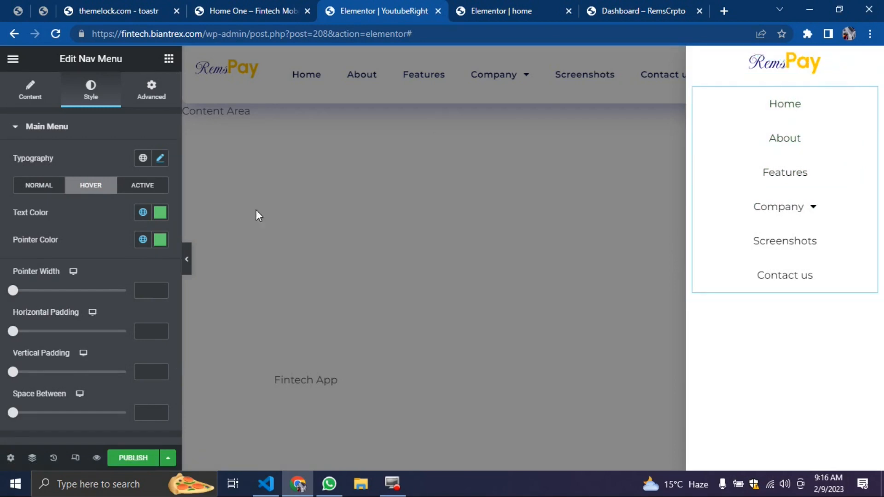
left_click(161, 213)
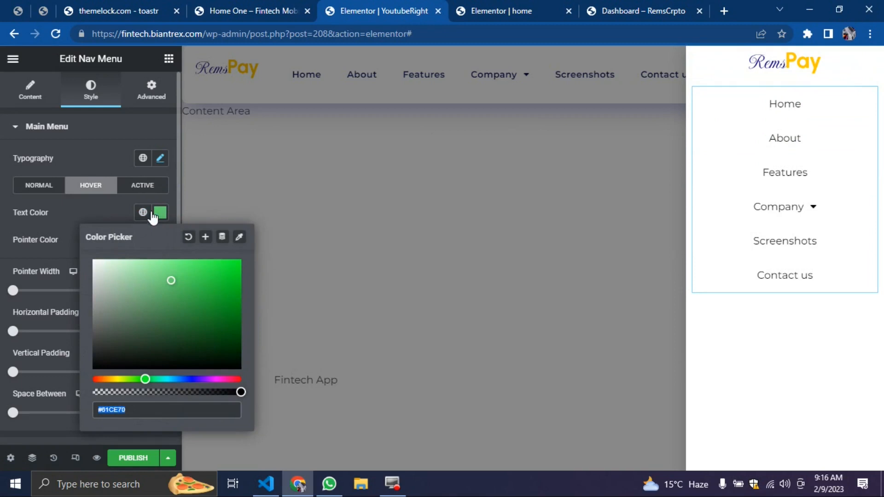
left_click_drag(119, 380, 103, 389)
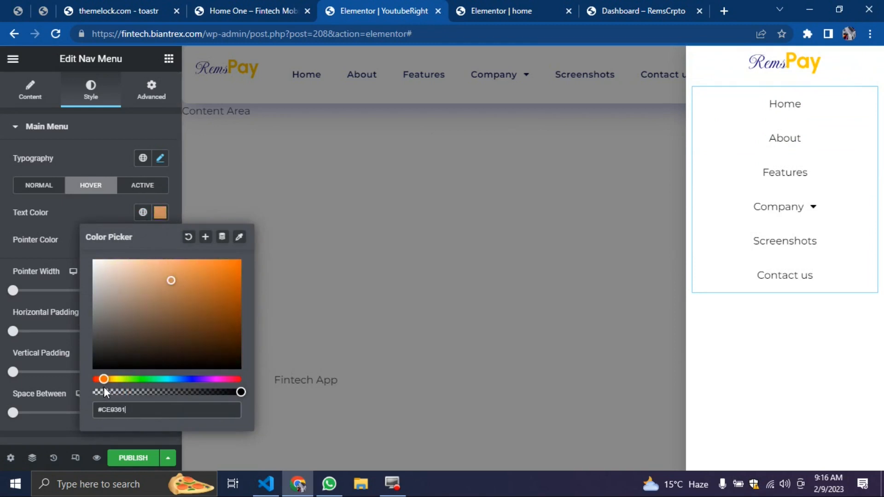
left_click_drag(205, 296, 252, 251)
Save the orange hover text color as a new global color named yll
left_click(206, 238)
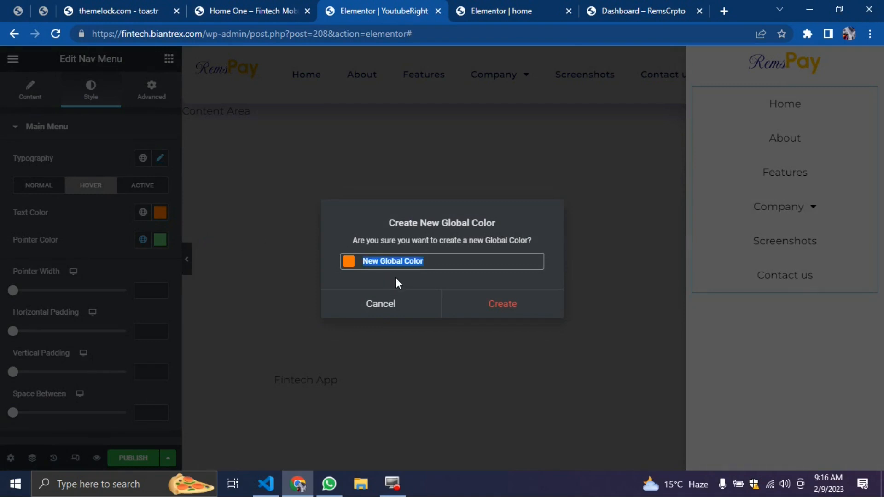
type("yl")
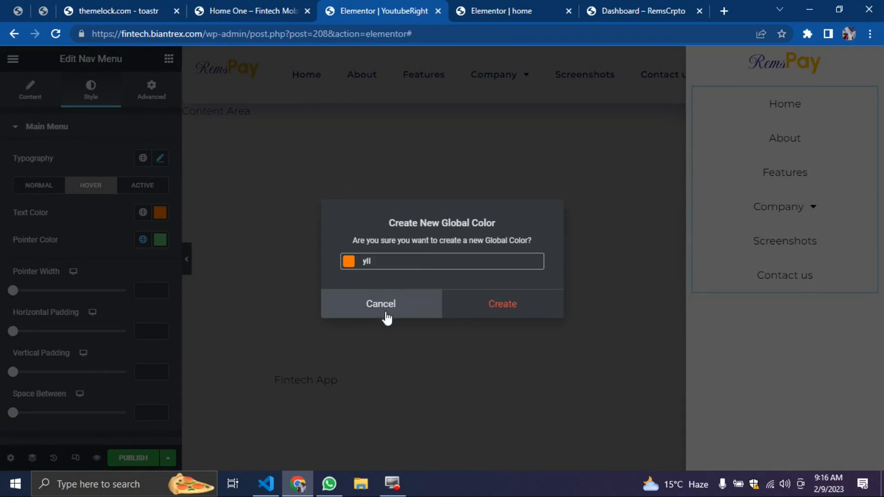
left_click(463, 305)
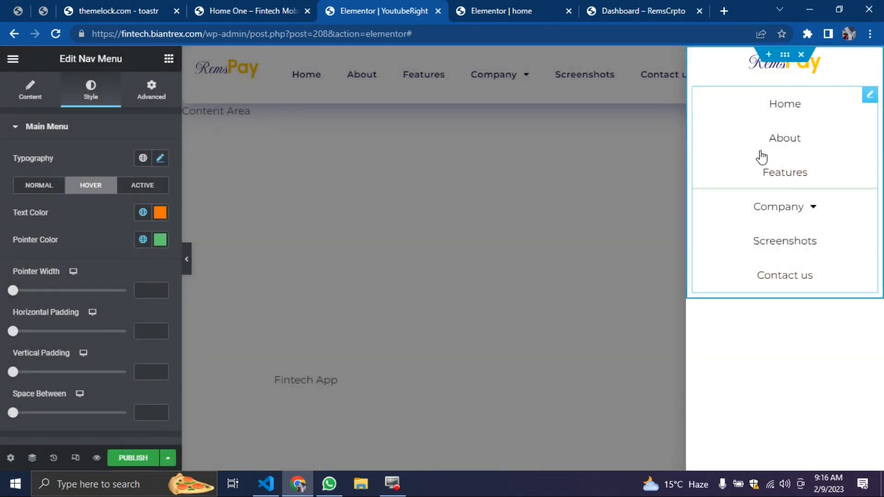
Apply the yll global color to the nav menu's hover pointer
left_click(160, 242)
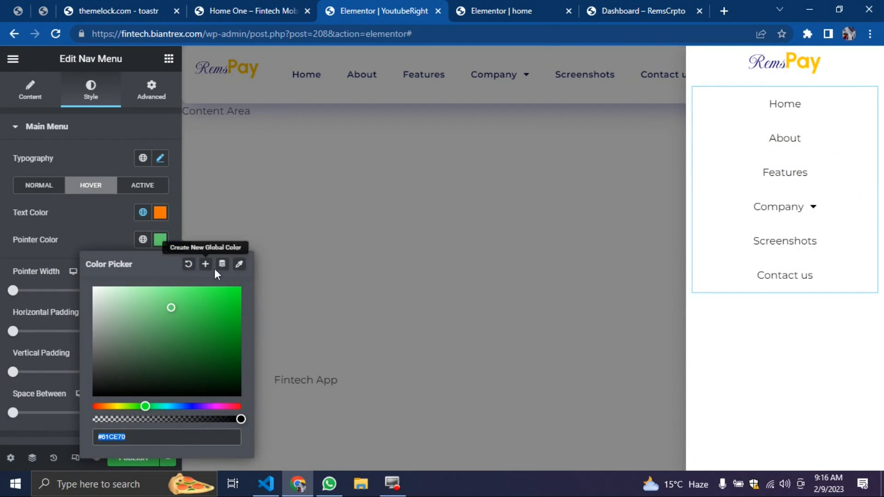
left_click(144, 240)
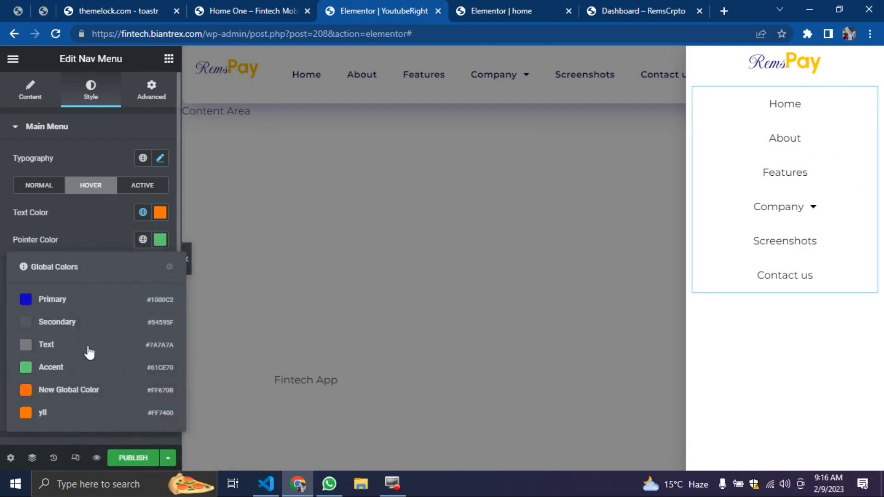
left_click(65, 405)
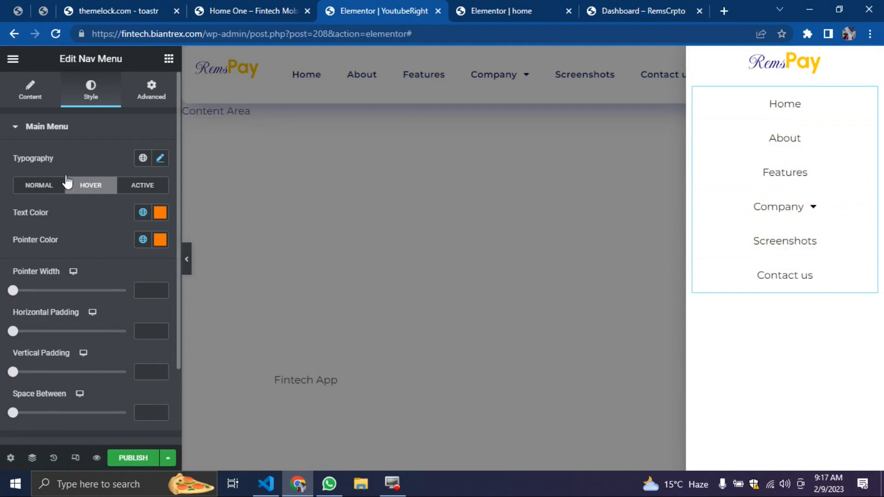
Set the nav menu's font weight to 500 (Medium)
left_click(160, 158)
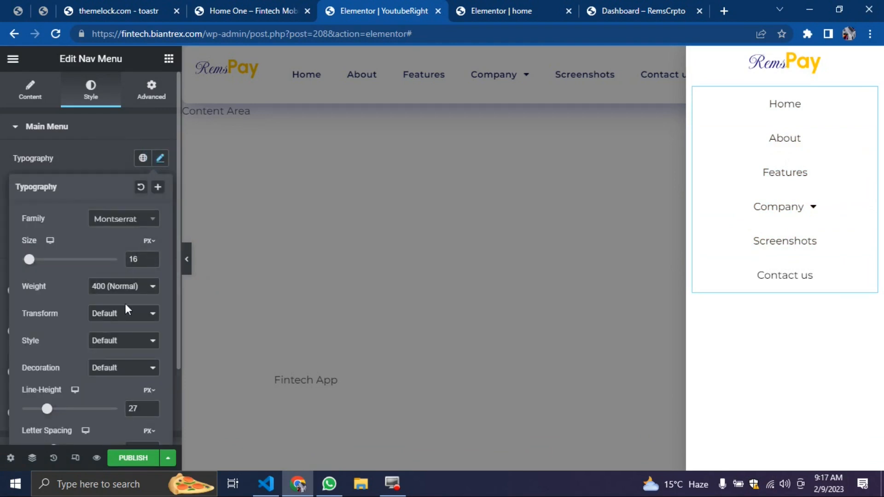
left_click(123, 288)
left_click(122, 353)
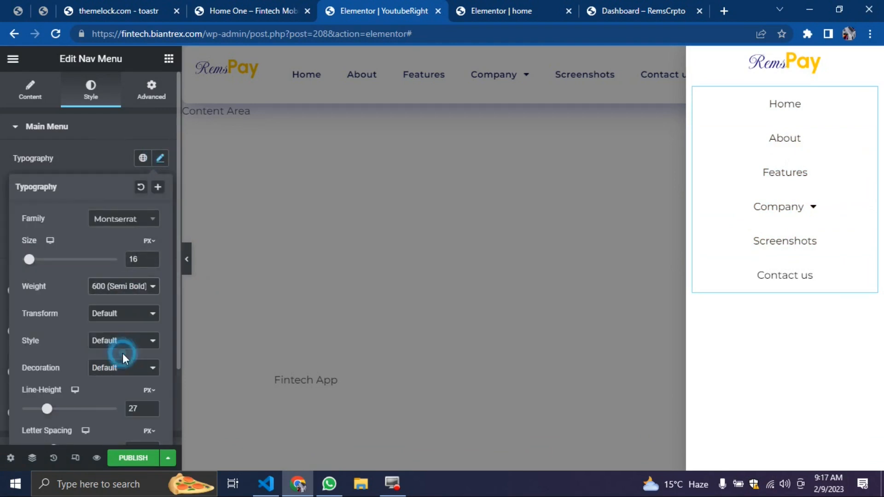
left_click(133, 289)
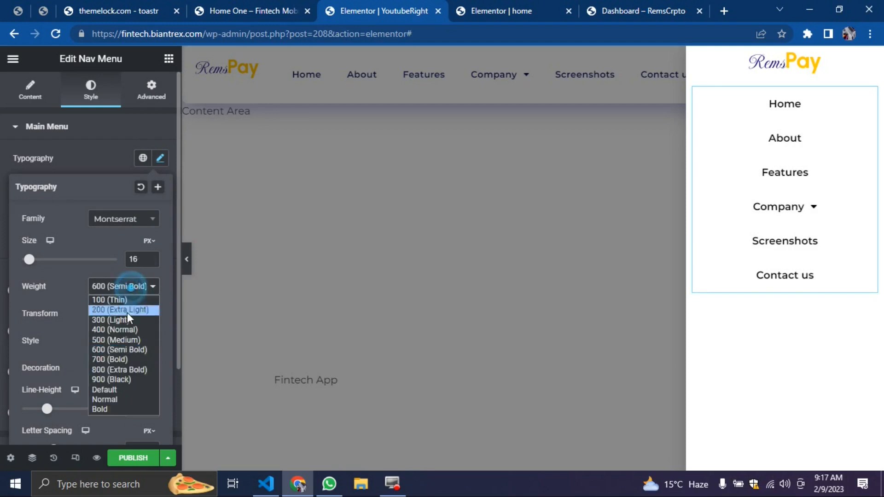
left_click(115, 338)
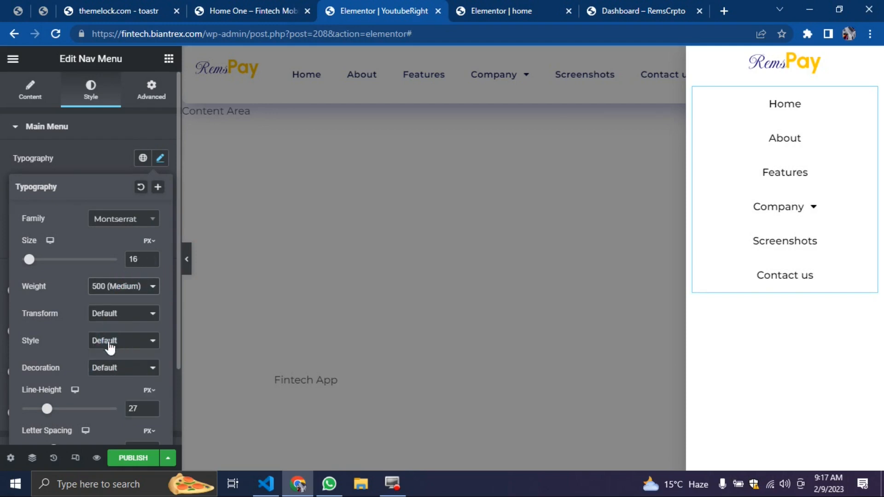
left_click(100, 158)
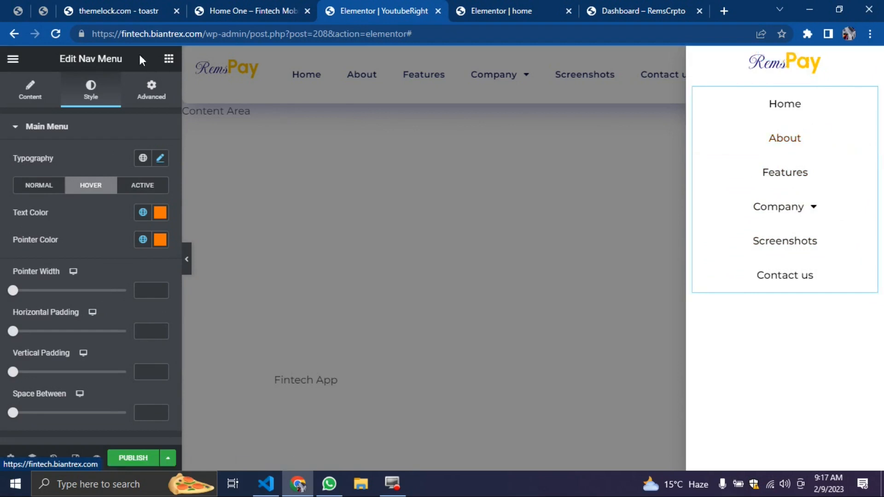
Find the Social Icons widget by searching for "soc" and place it below the nav menu in the popup
left_click(169, 59)
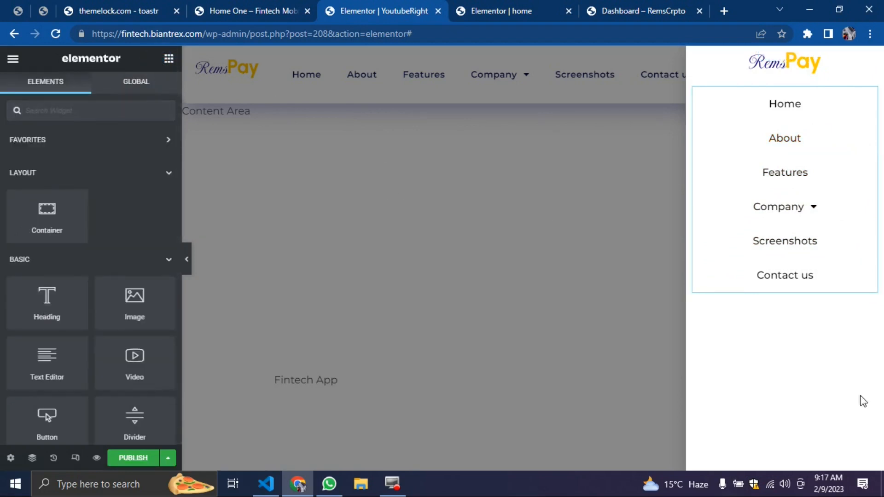
left_click(43, 110)
type("sopc")
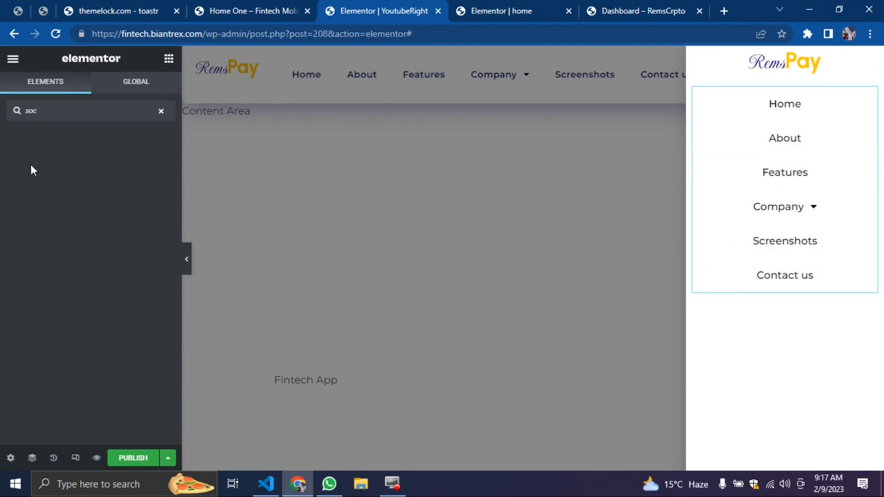
type("sopc")
left_click(161, 112)
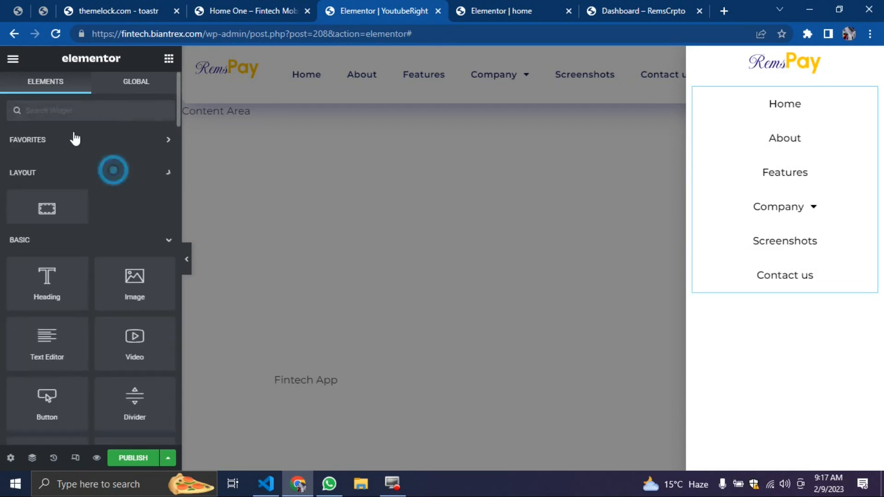
scroll(73, 138, "down", 15)
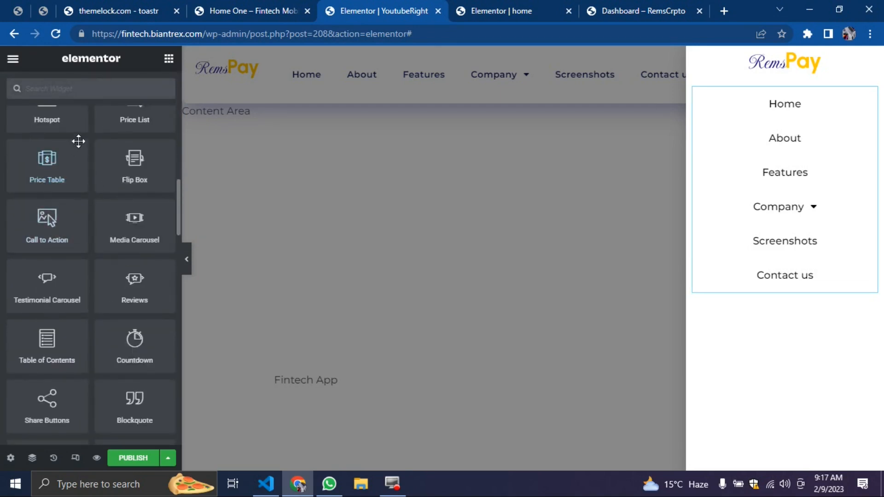
left_click(59, 87)
type("sd")
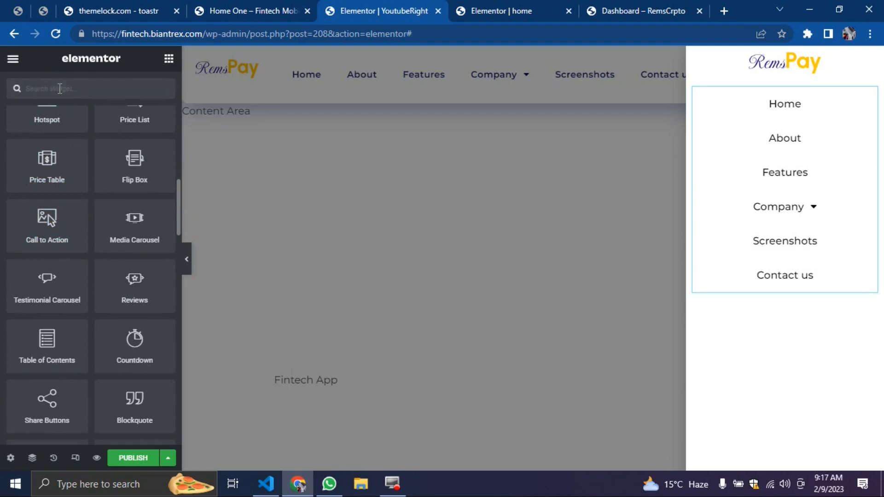
type("c")
left_click_drag(37, 147, 791, 305)
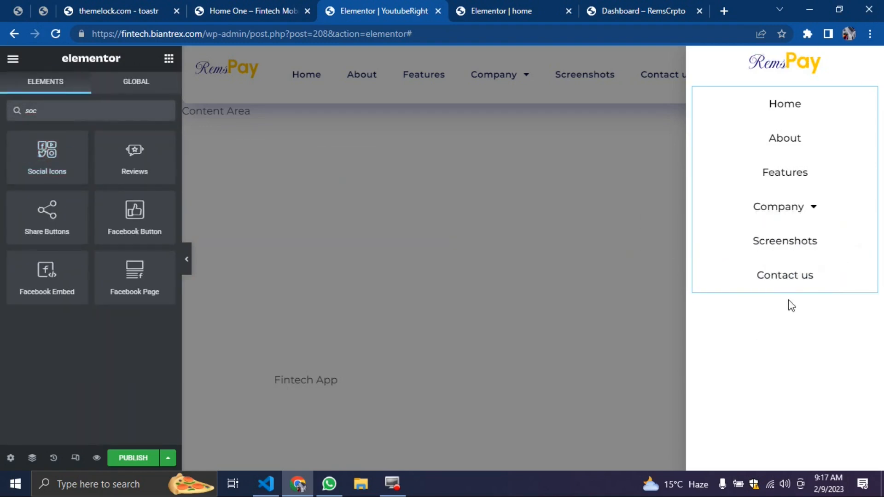
left_click_drag(73, 149, 804, 285)
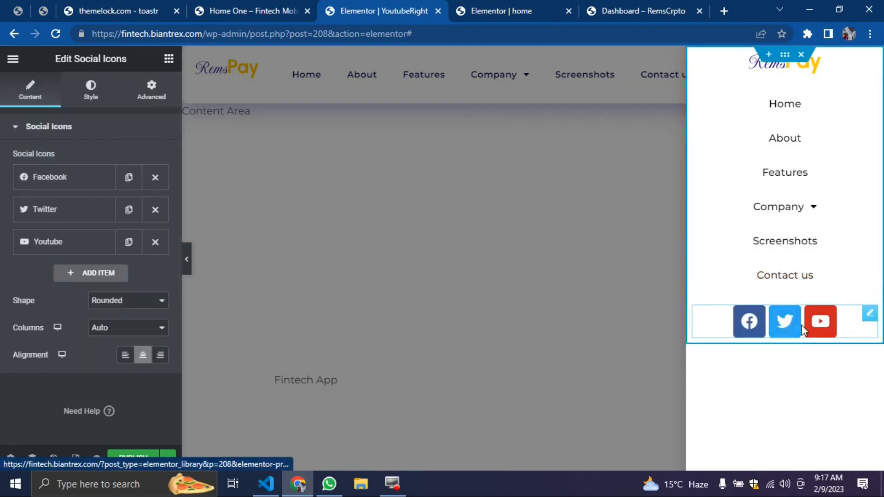
Set the shape of the social icons to Circle
left_click(113, 301)
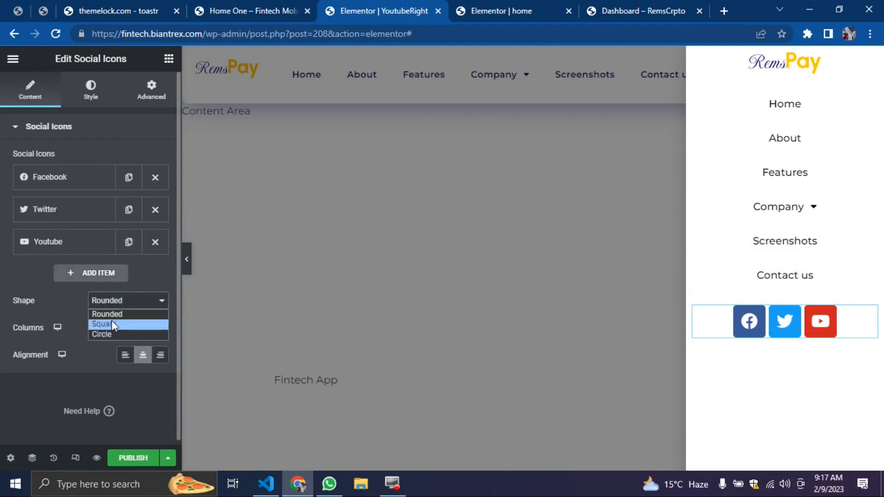
left_click(91, 324)
left_click(107, 280)
left_click(119, 300)
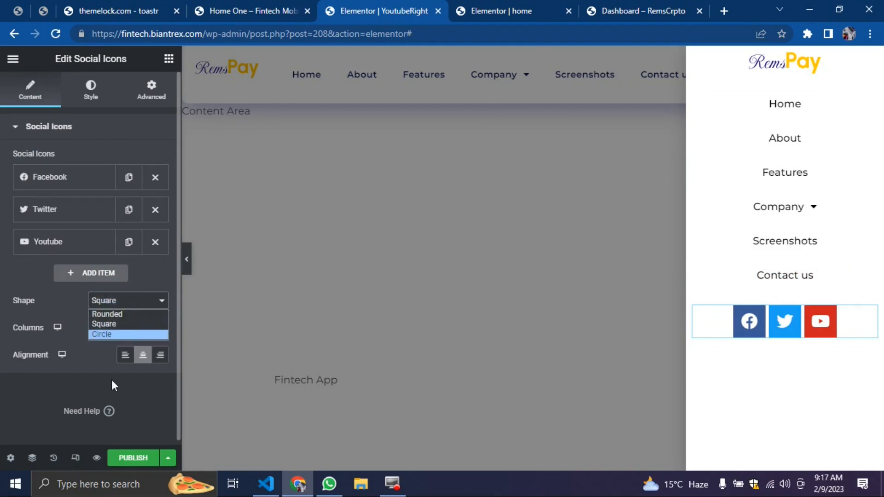
left_click(111, 338)
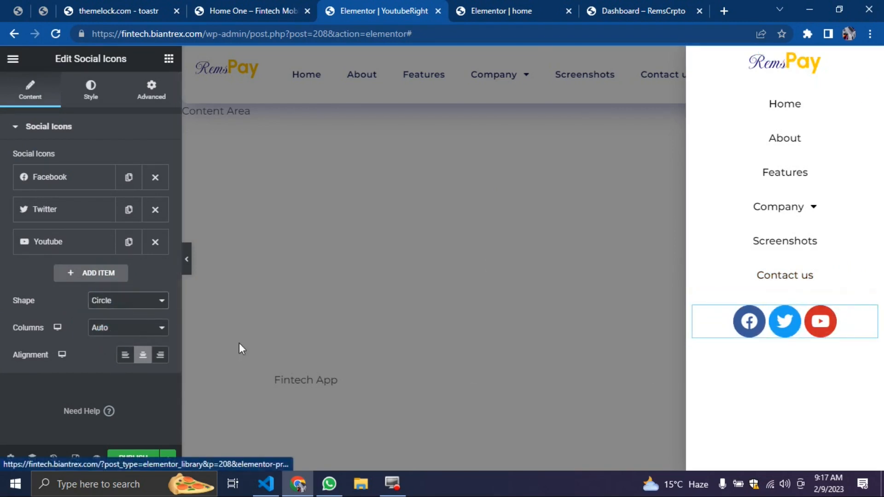
Set the size of the social icons to 14
left_click(100, 101)
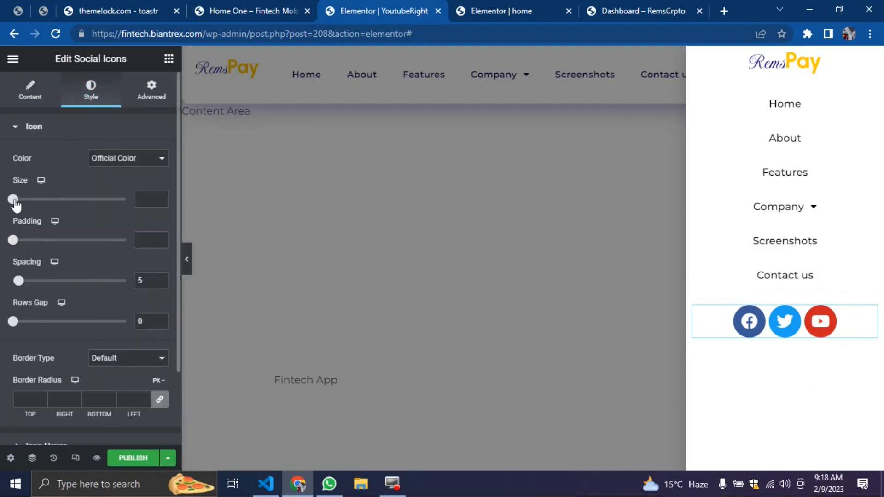
mouse_move(14, 200)
left_mouse_down()
mouse_move(42, 200)
mouse_move(24, 199)
left_mouse_up()
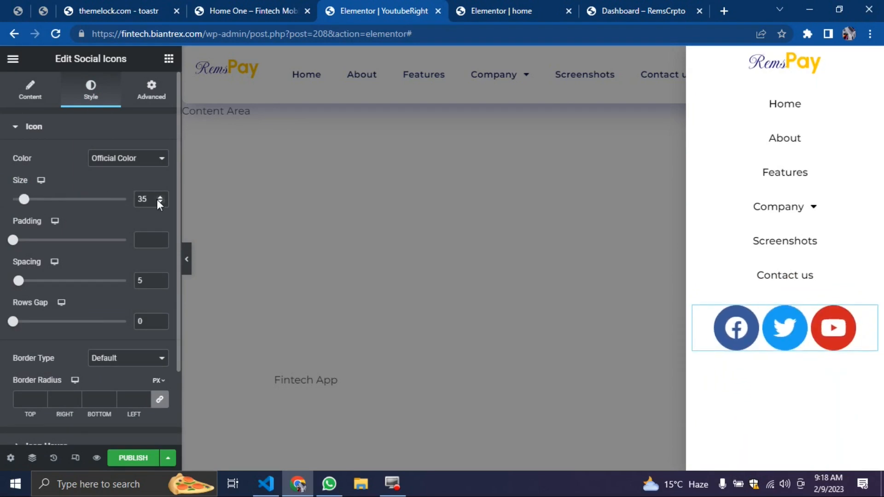
left_click(146, 201)
type("14")
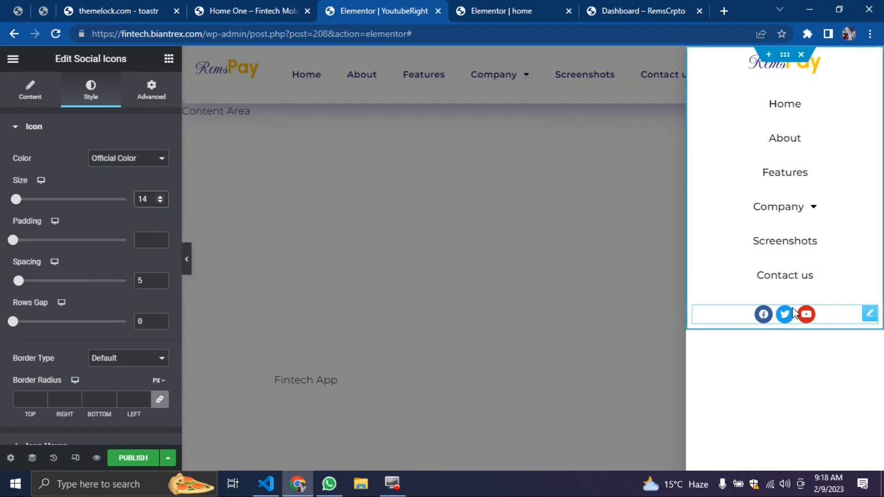
Add a Button widget below the social icons in the popup
left_click(169, 59)
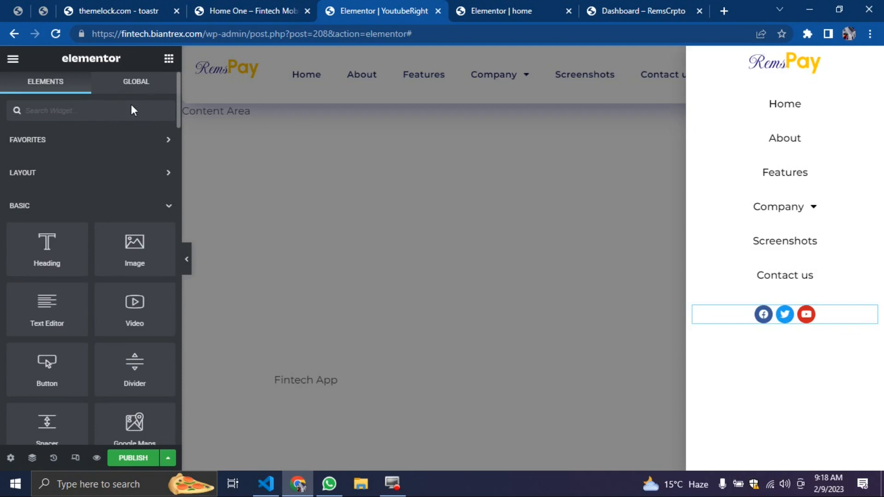
type("butt")
left_click_drag(48, 150, 800, 320)
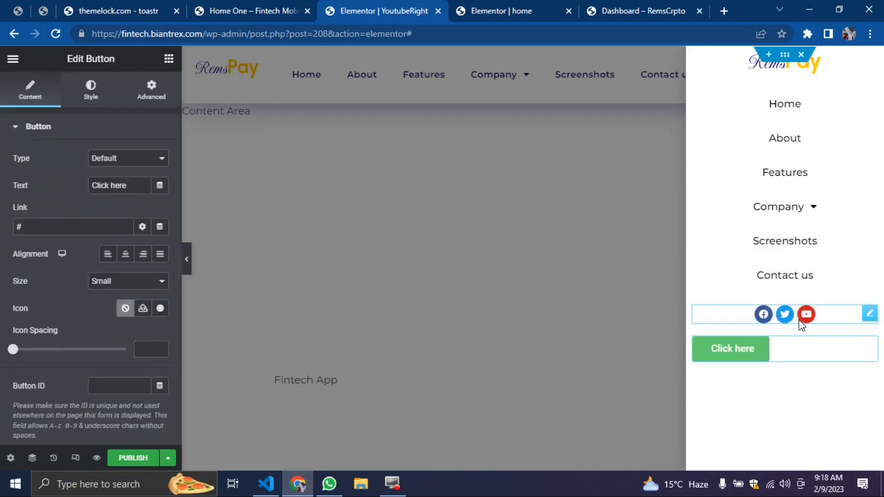
Center the button and set its size to Medium
left_click(125, 253)
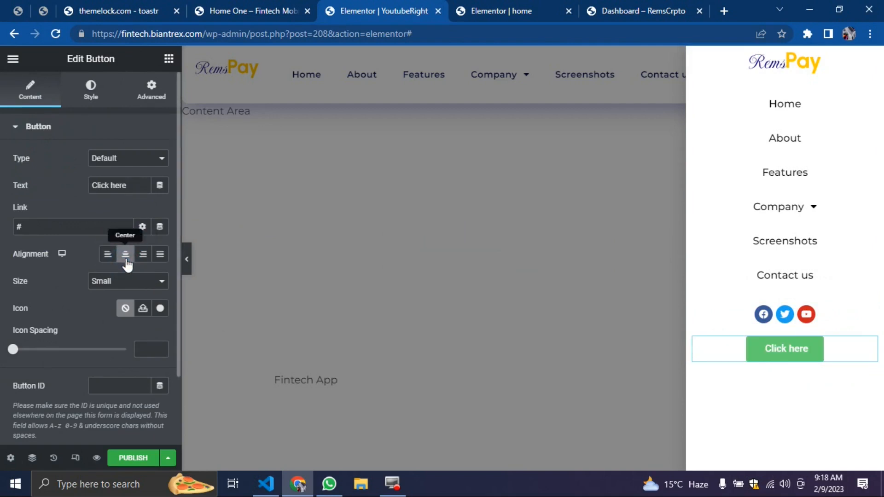
left_click(117, 283)
left_click(115, 312)
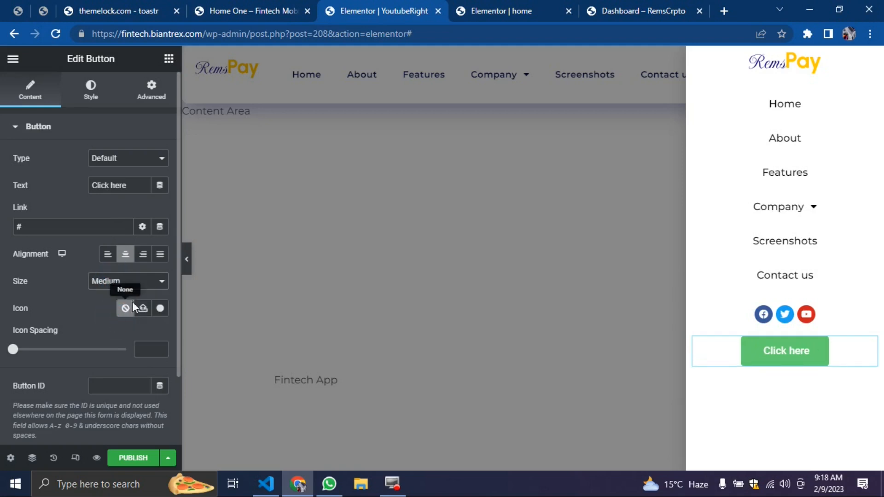
Change the popup button's text to "Get our App"
left_click(107, 183)
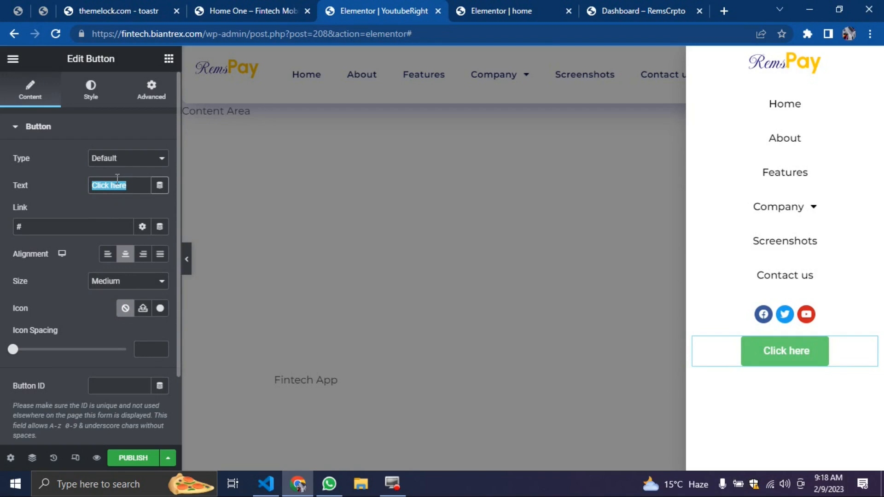
type("T")
key("BackSpace")
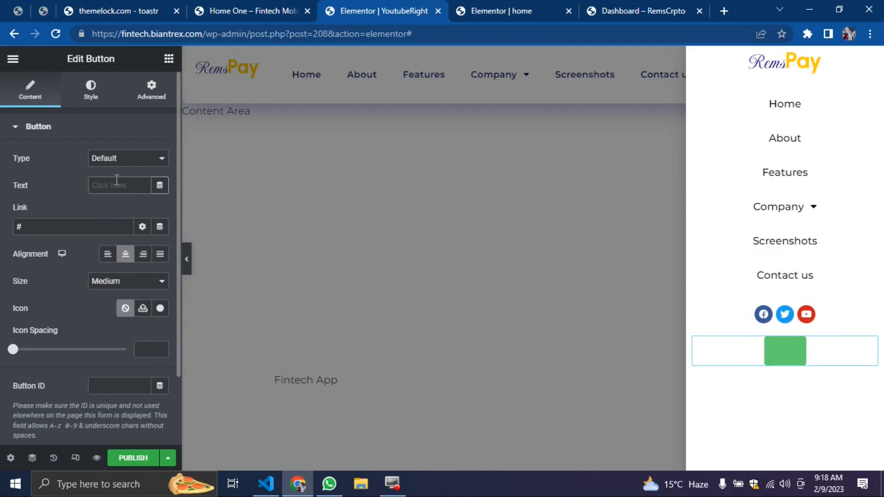
type("Ge")
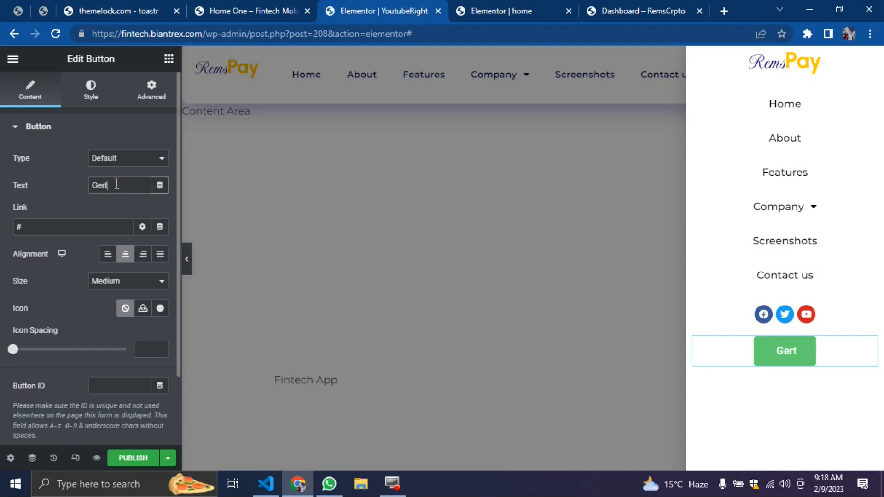
type("t our App")
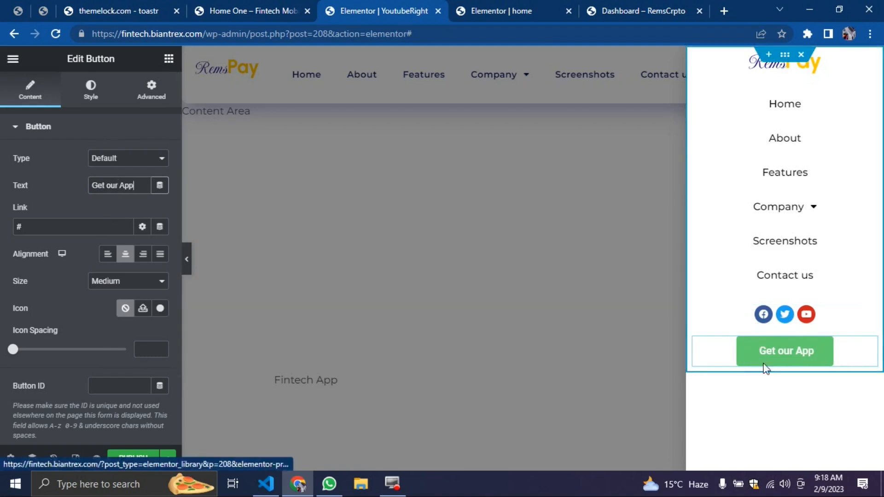
Set the popup button's background color to the site's orange global color
left_click(91, 91)
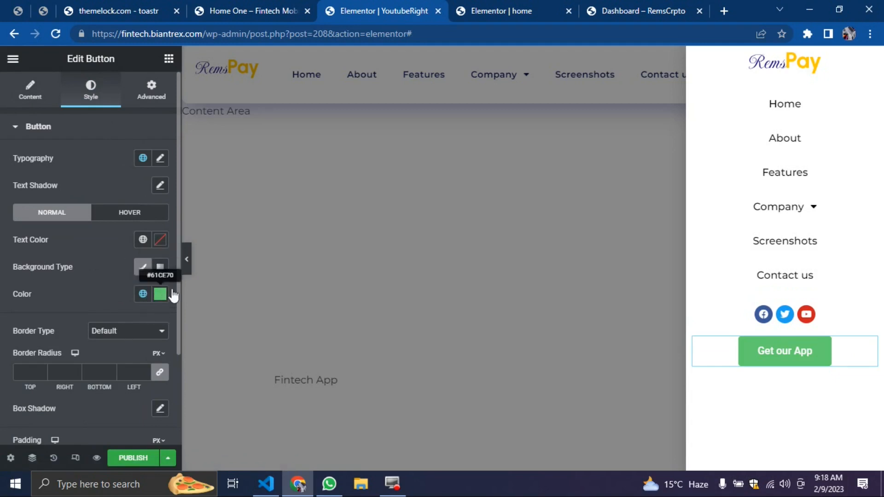
double_click(154, 285)
left_click(140, 295)
left_click(110, 263)
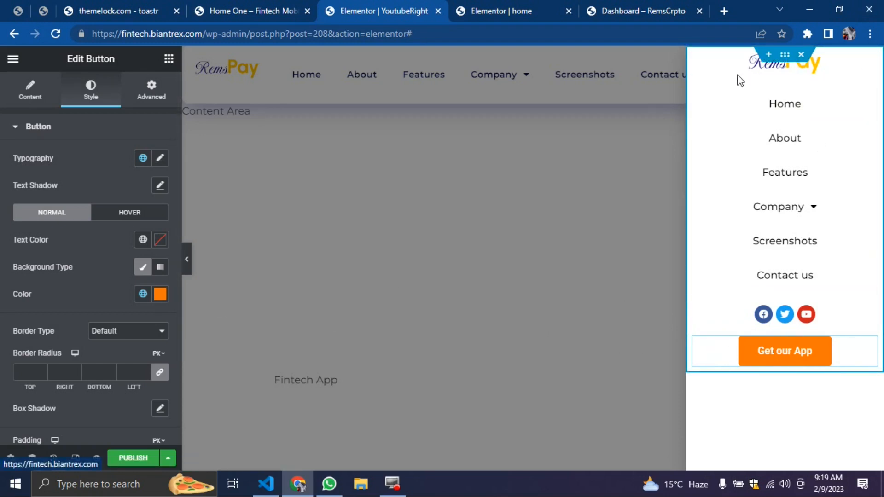
scroll(120, 328, "down", 2)
scroll(121, 323, "up", 2)
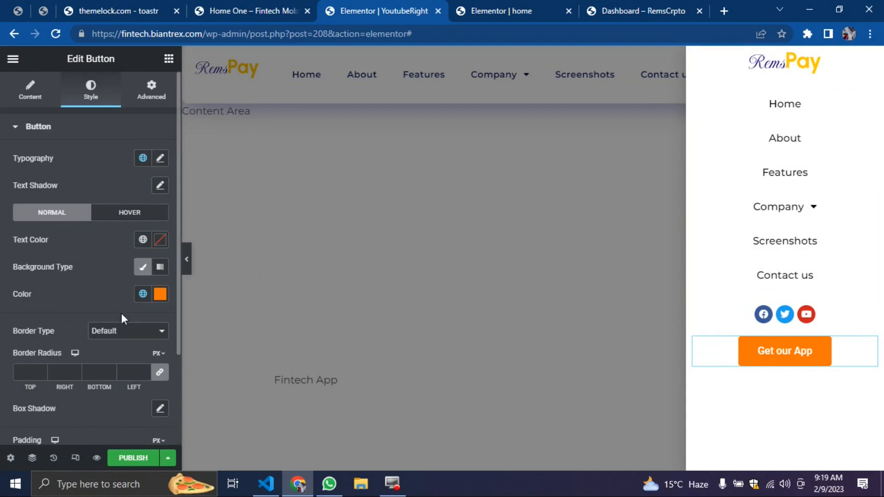
Set the popup button's font family to Montserrat Alternates
left_click(160, 159)
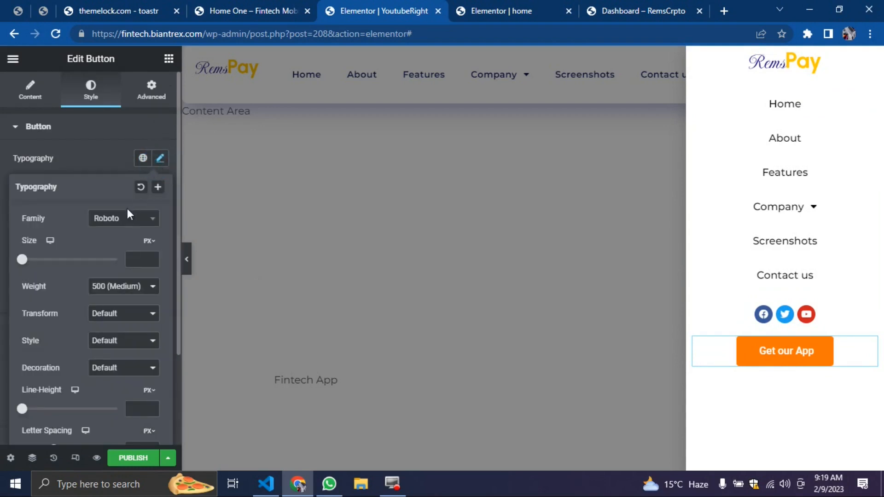
left_click(112, 225)
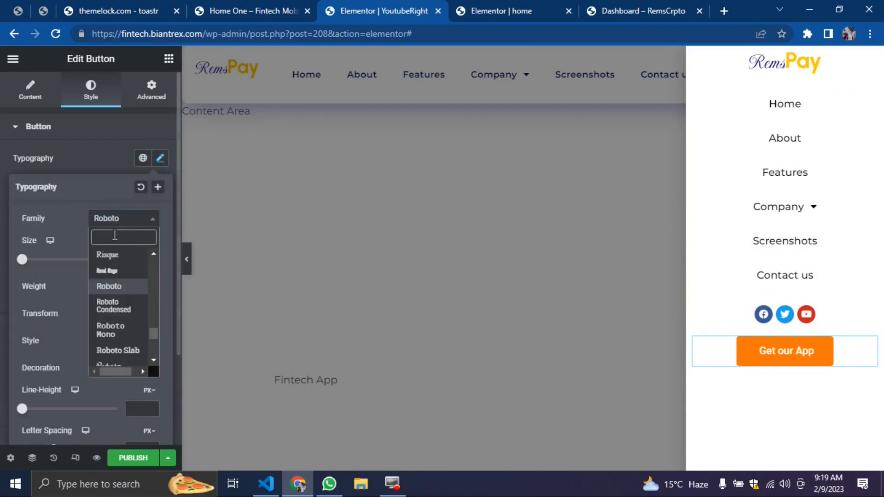
type("mojn")
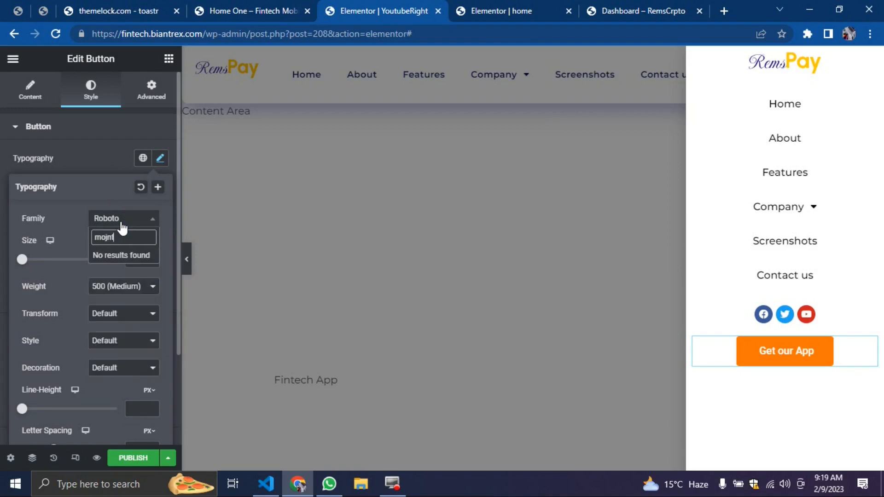
key("BackSpace")
key("BackSpace")
type("nt")
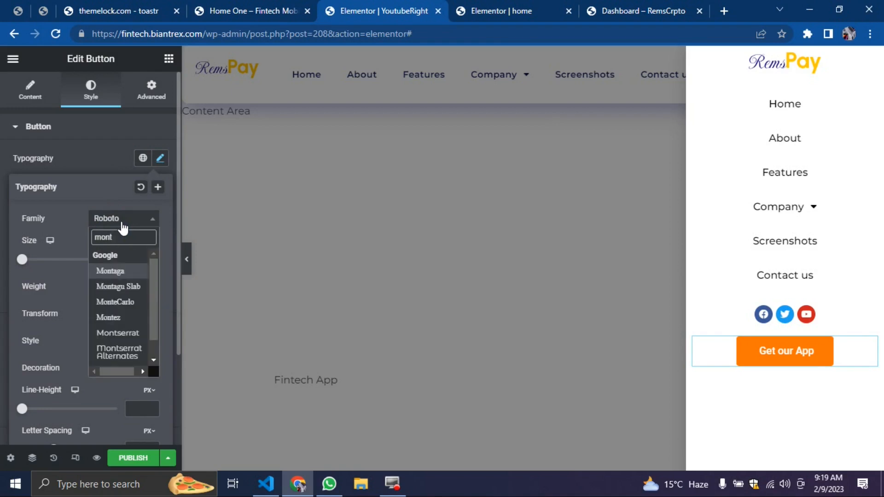
left_click(117, 353)
scroll(98, 362, "down", 3)
scroll(98, 361, "up", 3)
left_click(109, 172)
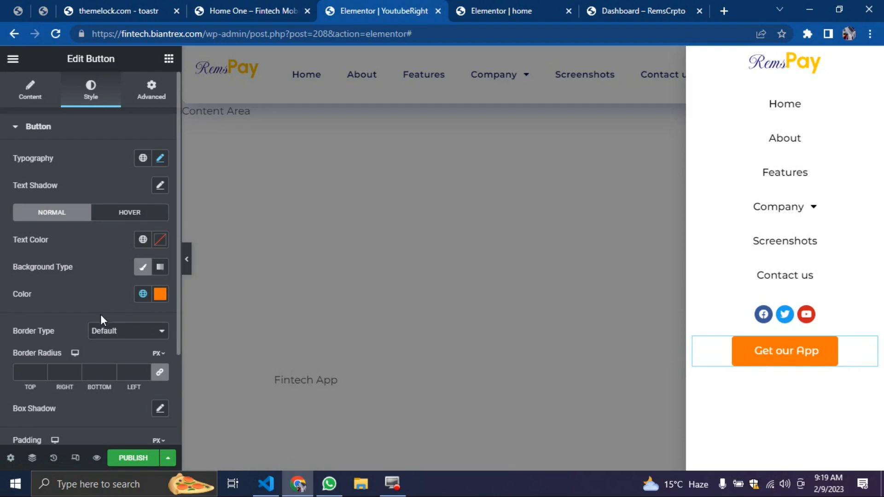
Set the popup button's normal text color to white (#FFFFFF)
scroll(106, 310, "down", 2)
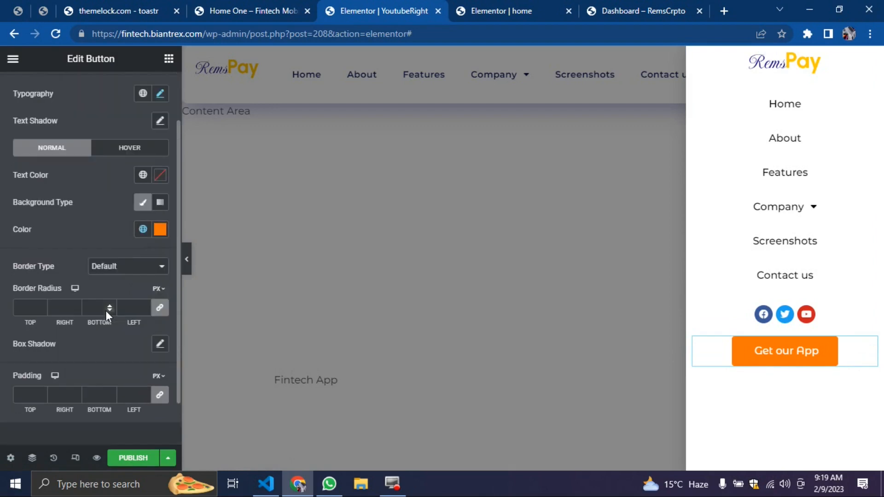
left_click(161, 176)
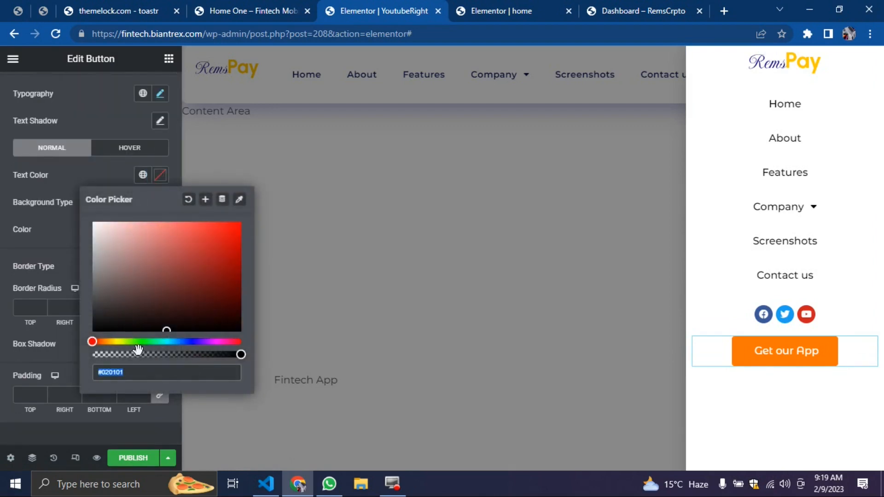
left_click(193, 342)
left_click_drag(203, 271, 217, 281)
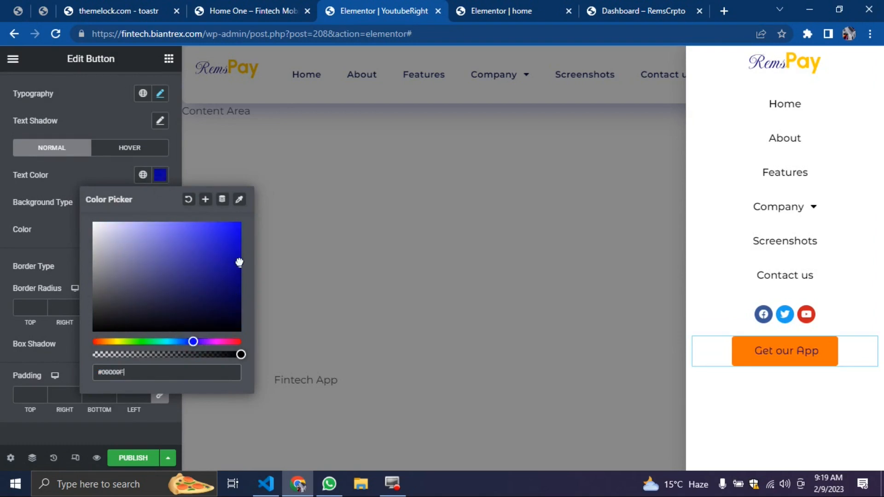
left_click_drag(248, 212, 63, 179)
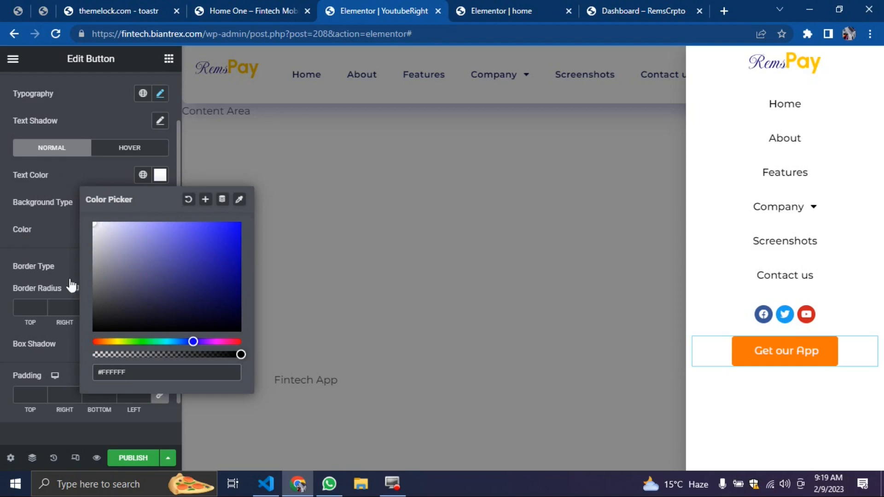
left_click(27, 229)
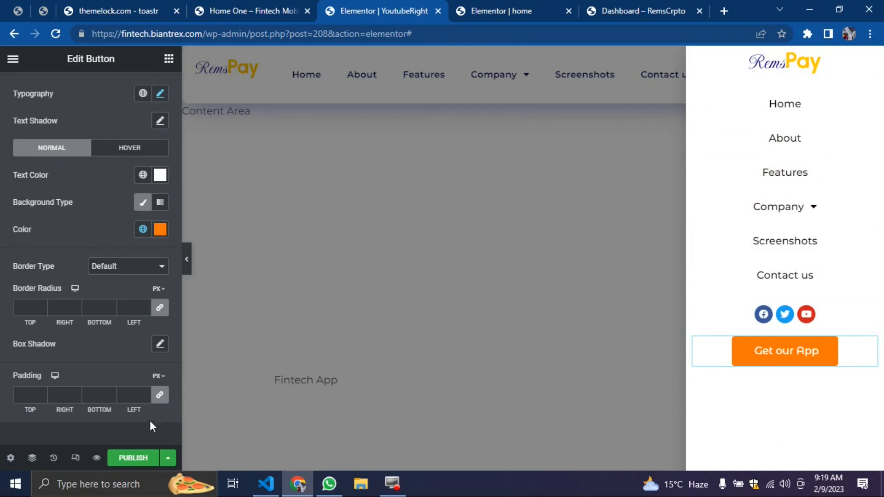
Publish the popup without adding any display conditions or triggers
left_click(130, 458)
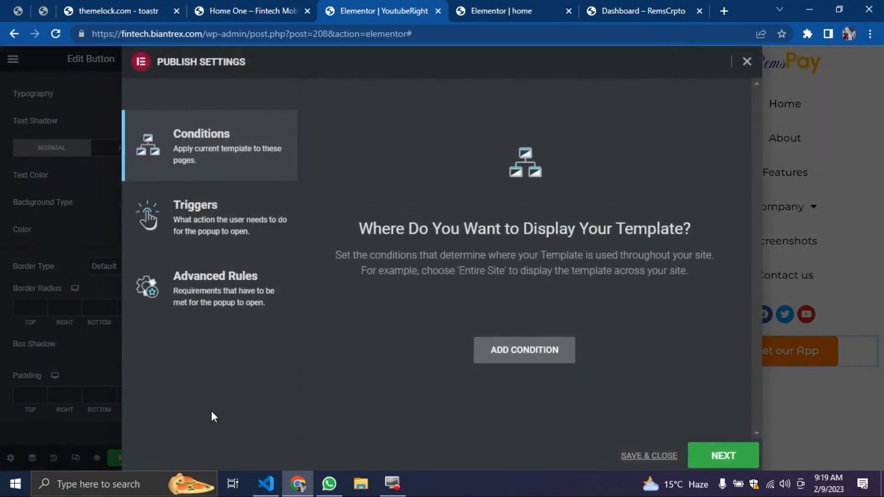
left_click(729, 457)
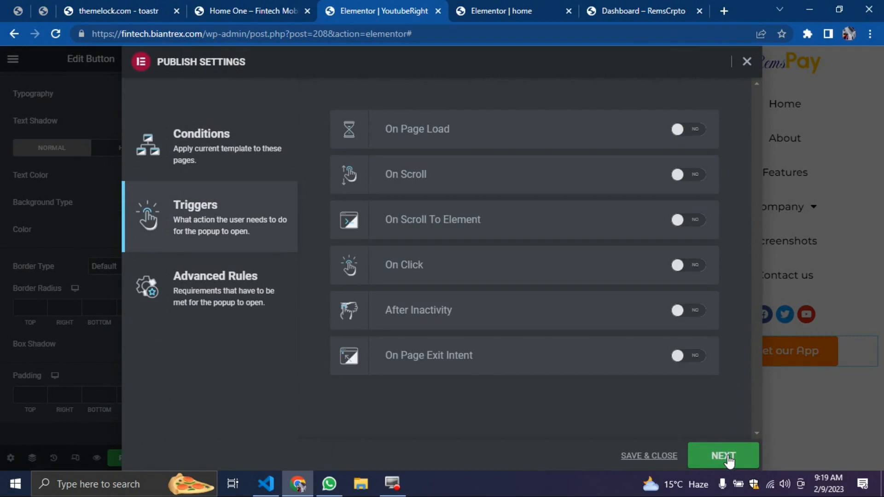
left_click(729, 457)
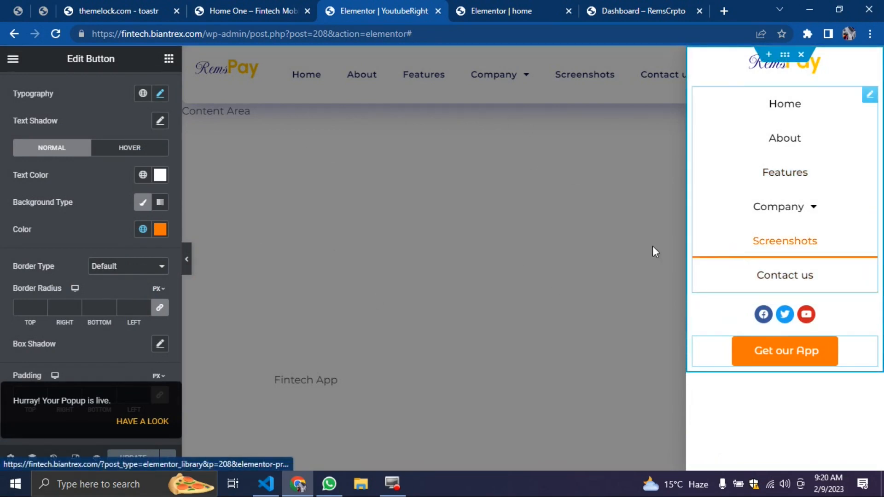
In the home page editor, duplicate the header container holding the Get App button and delete the button from the copy
left_click(475, 5)
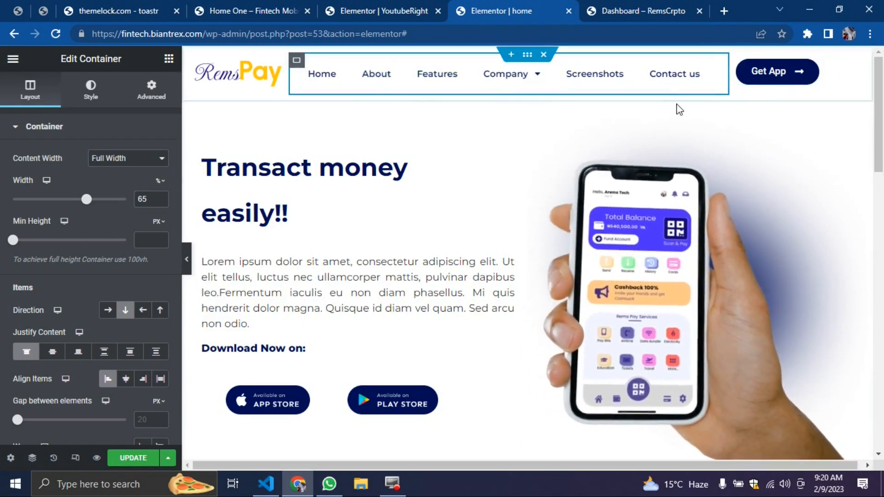
mouse_move(478, 90)
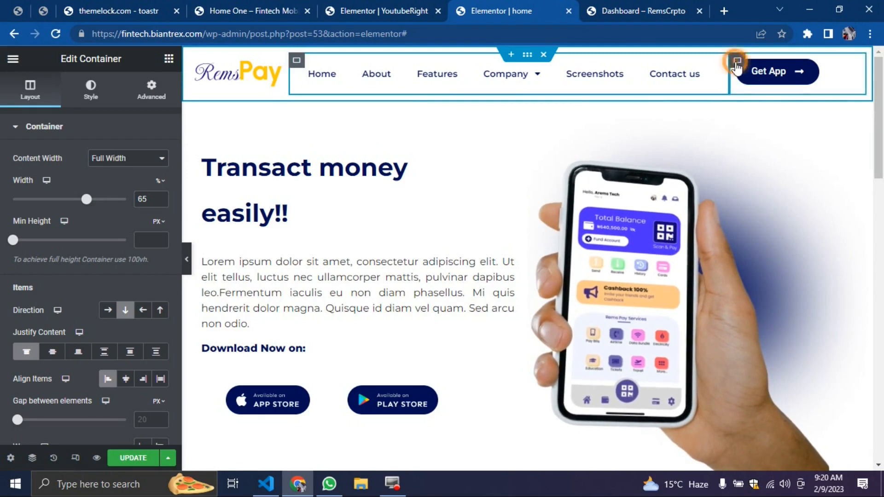
right_click(736, 63)
left_click(750, 94)
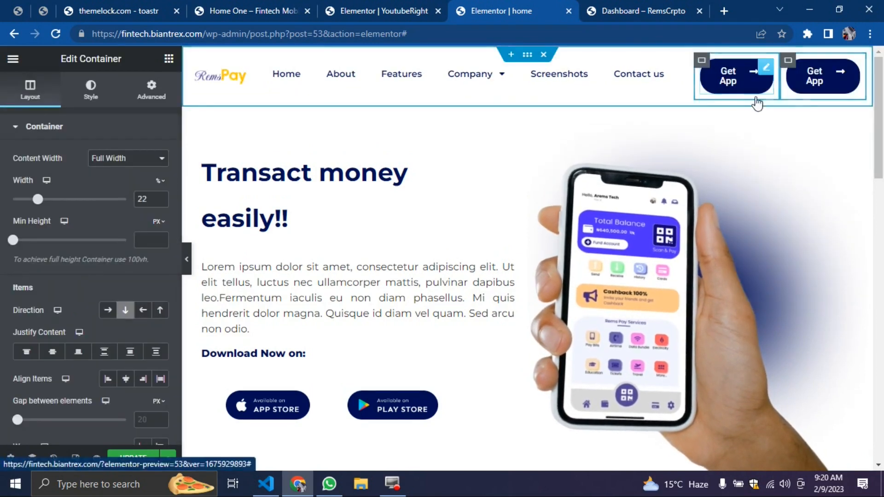
right_click(816, 86)
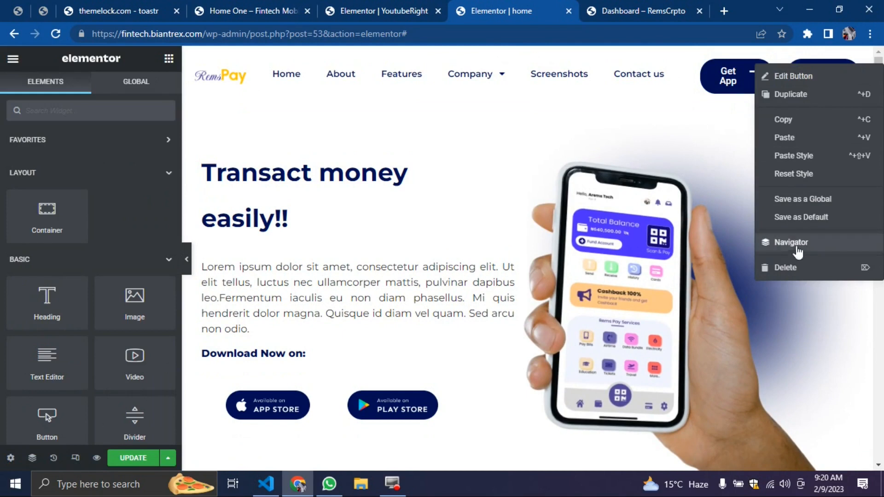
left_click(800, 269)
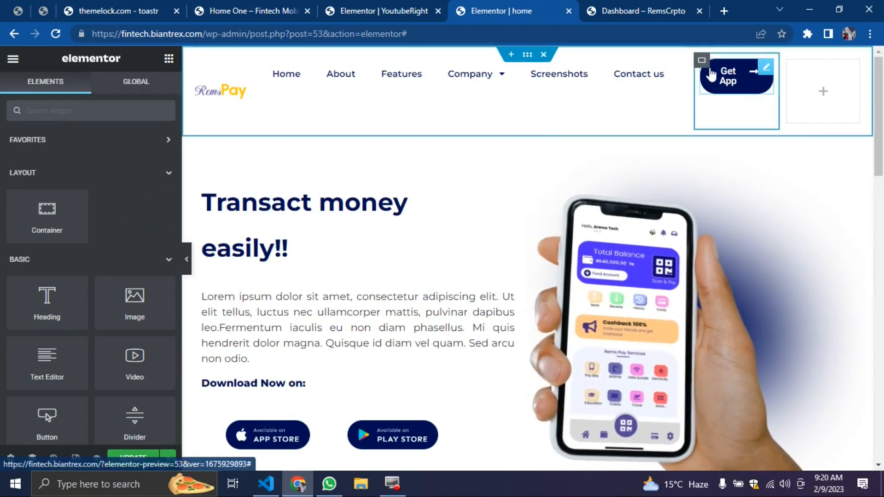
left_click(703, 63)
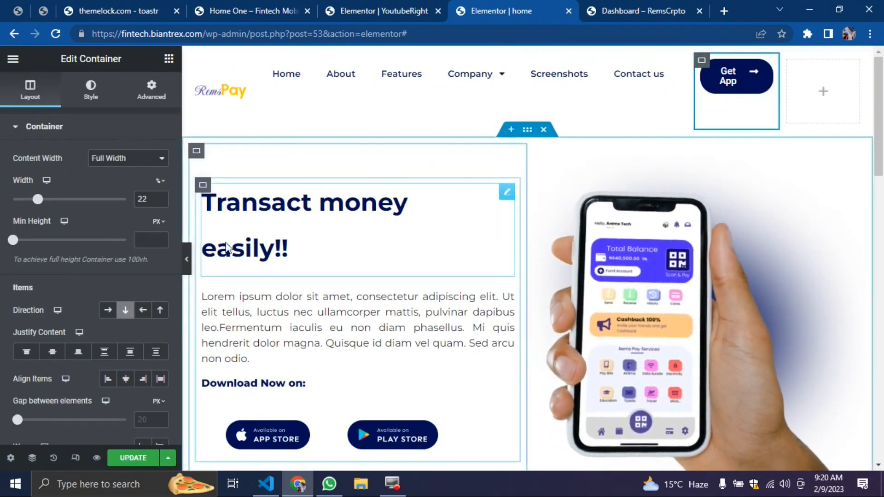
scroll(73, 202, "down", 3)
scroll(87, 226, "up", 3)
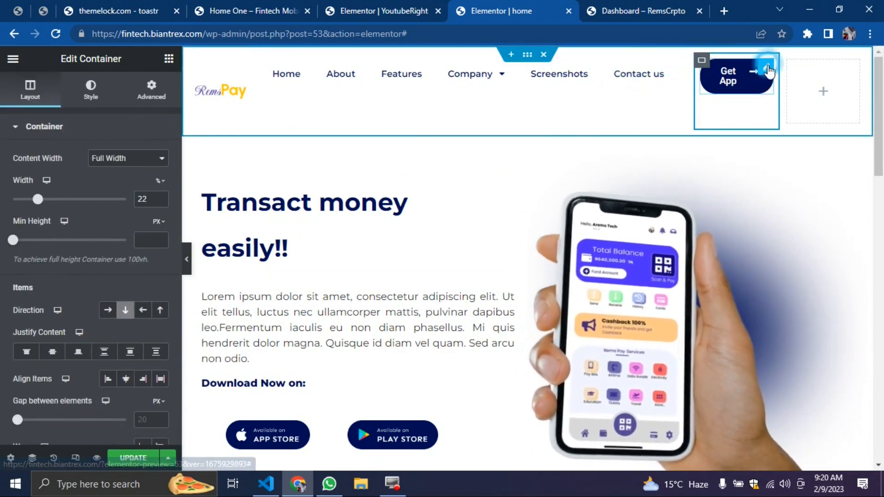
Keep the header's Get App button at size Small and set its typography size to 12 px
left_click(765, 84)
left_click(123, 282)
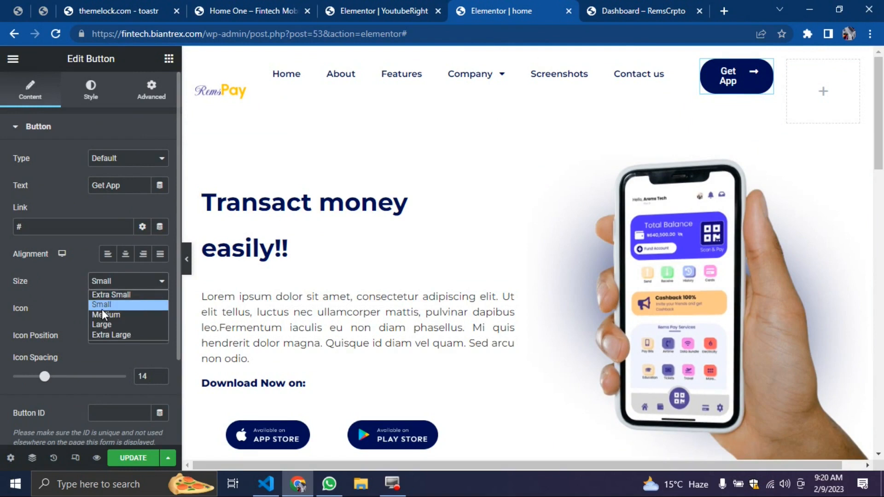
left_click(101, 305)
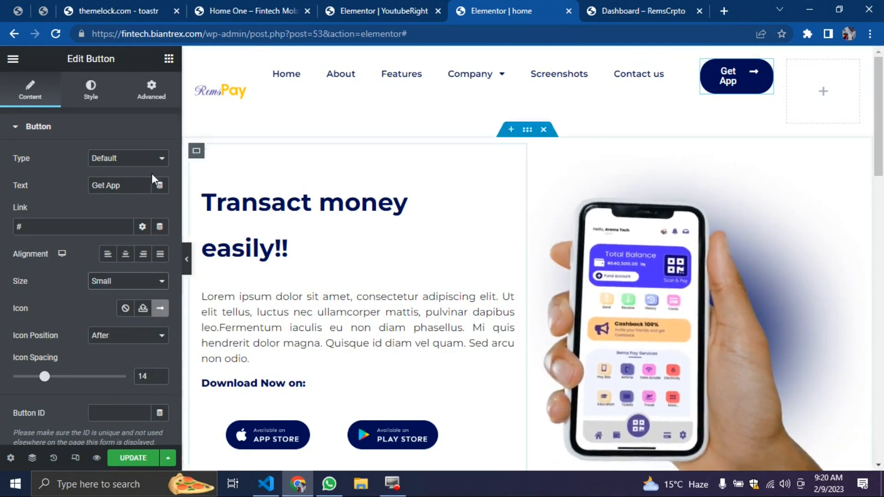
left_click(86, 91)
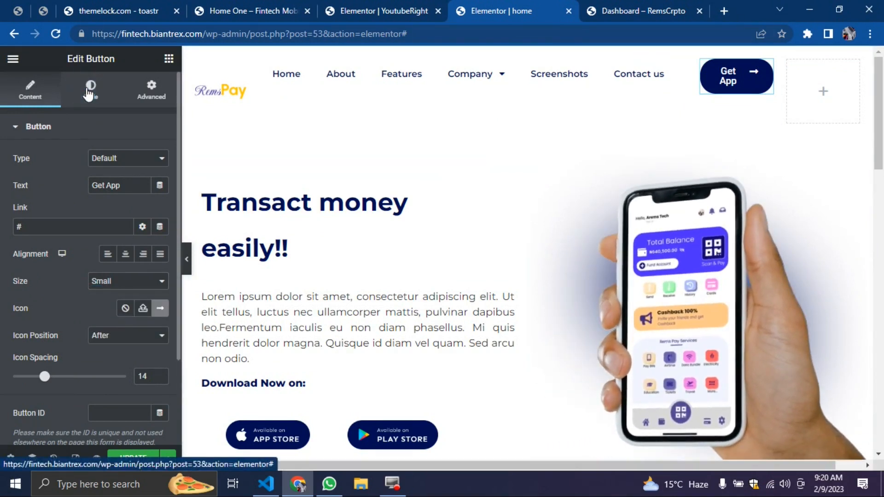
left_click(161, 158)
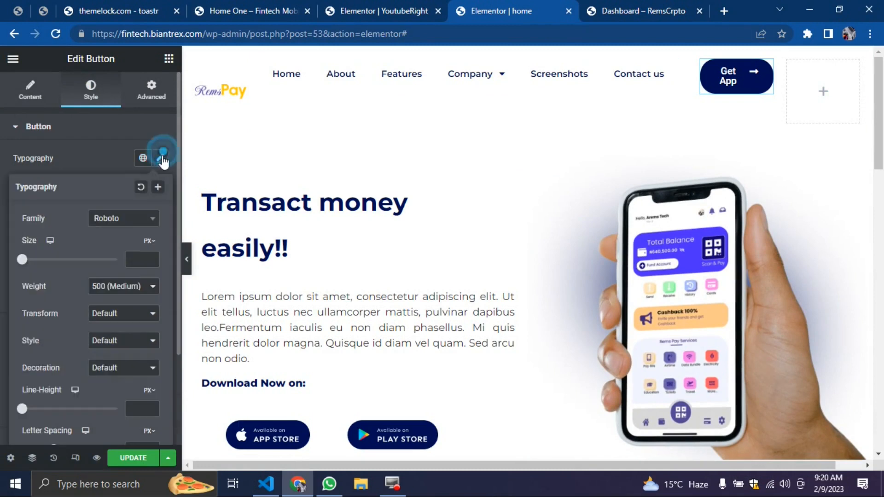
left_click(139, 259)
type("10")
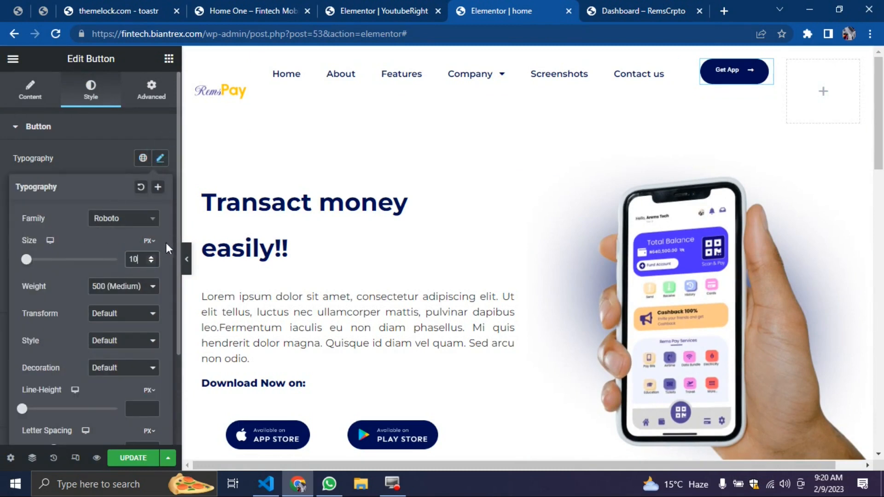
key("BackSpace")
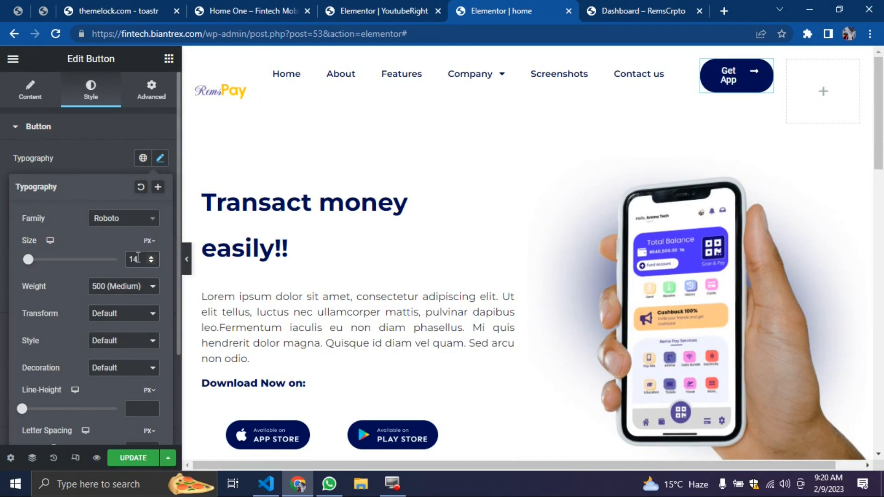
type("121")
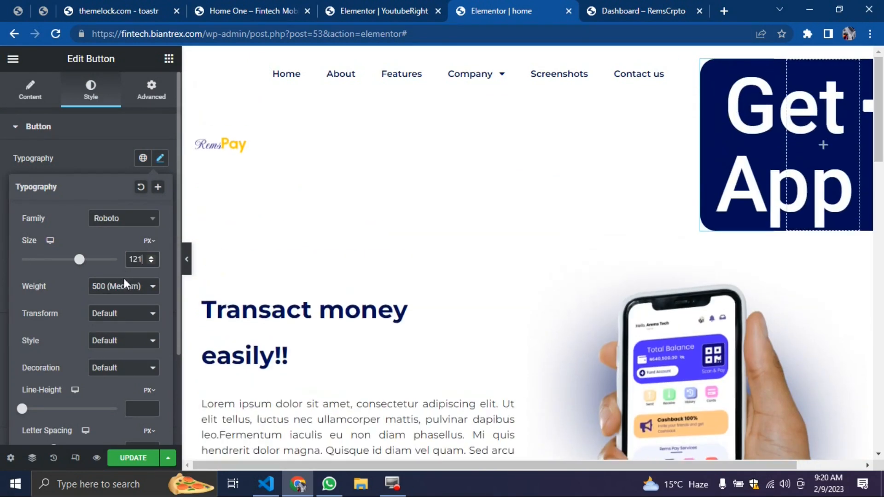
key("BackSpace")
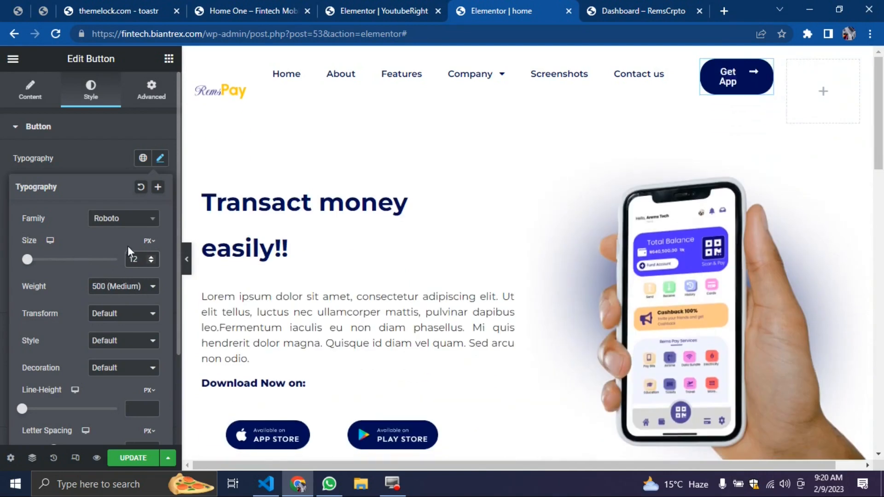
Reduce the Get App button's typography size to 11 px
key("BackSpace")
type("1")
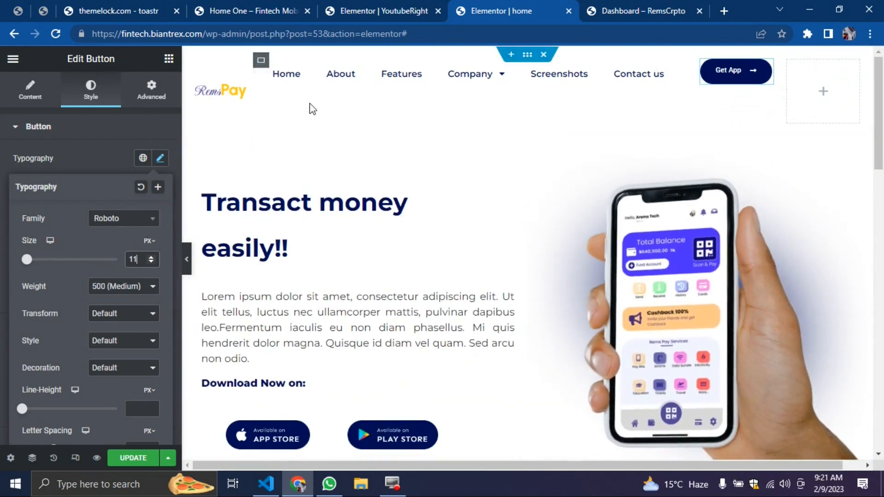
In the header's logo container, set Justify Content to Start and Align Items to Center
left_click(198, 62)
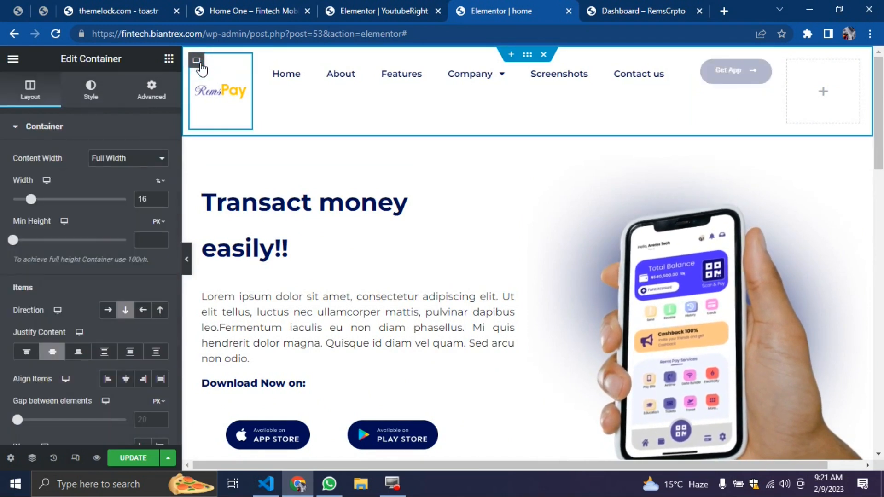
left_click(25, 353)
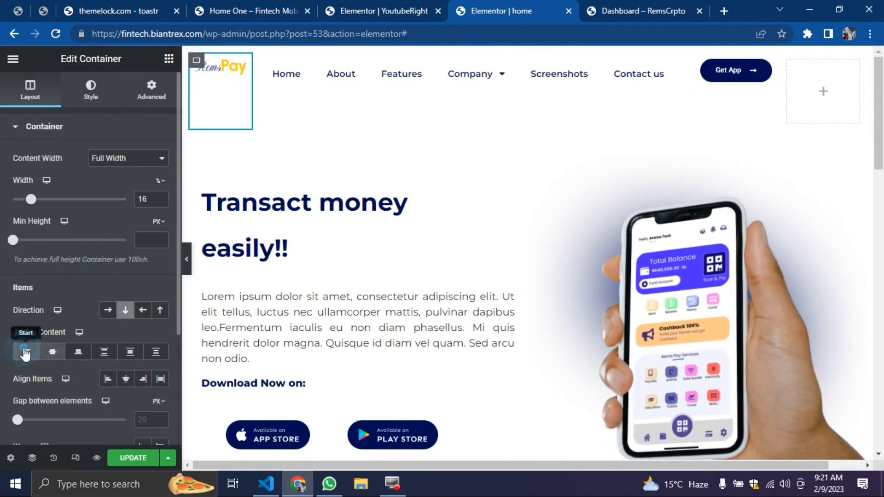
left_click(125, 379)
left_click(52, 352)
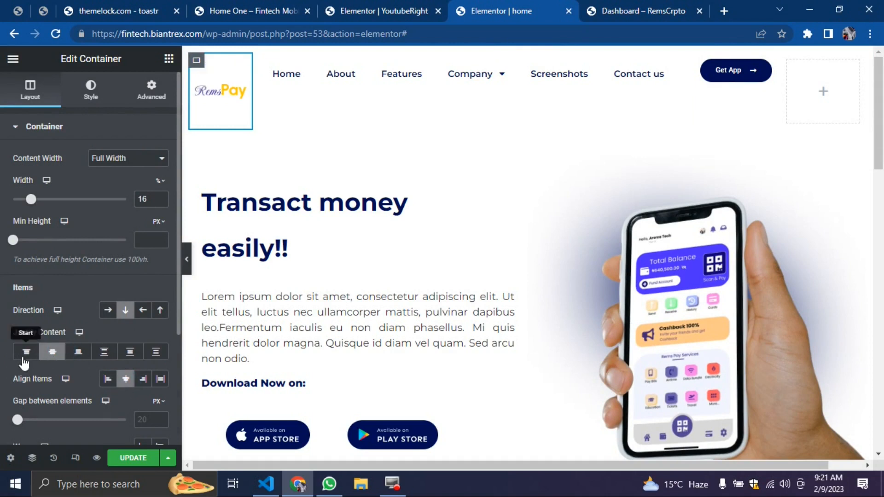
left_click(23, 358)
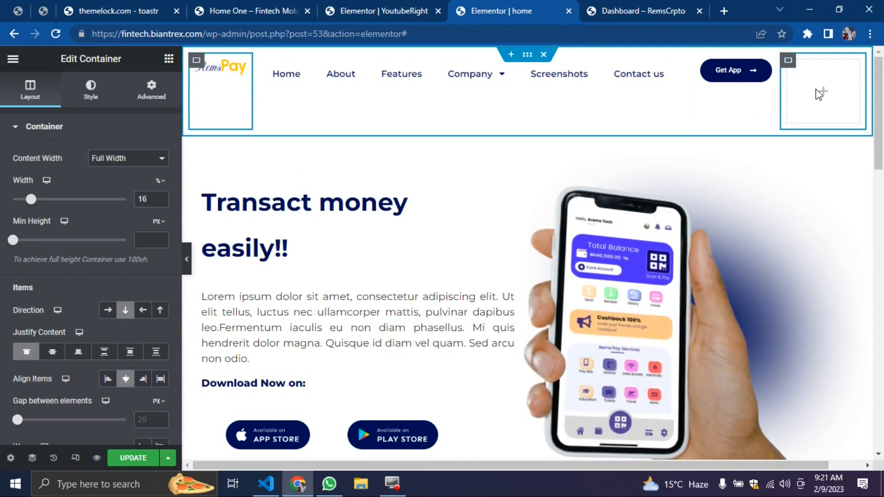
Add a Button widget to the empty header container beside Get App
left_click(168, 62)
left_click(121, 106)
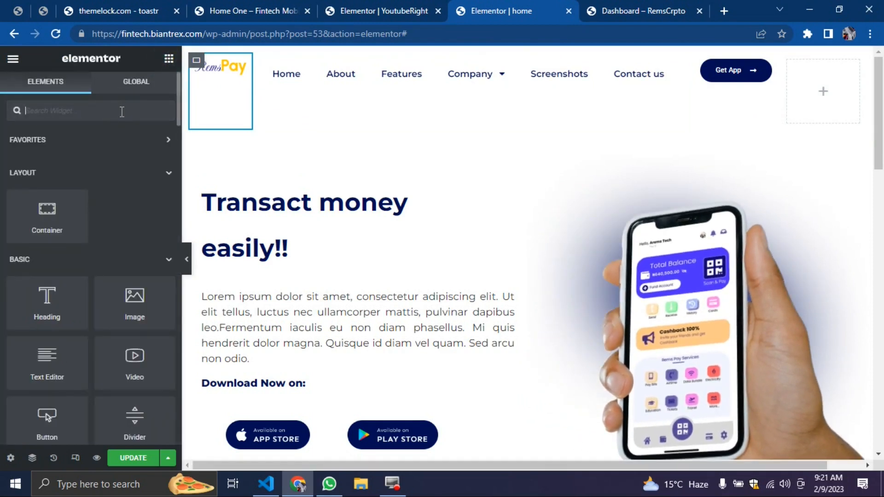
type("but")
left_click_drag(46, 154, 811, 83)
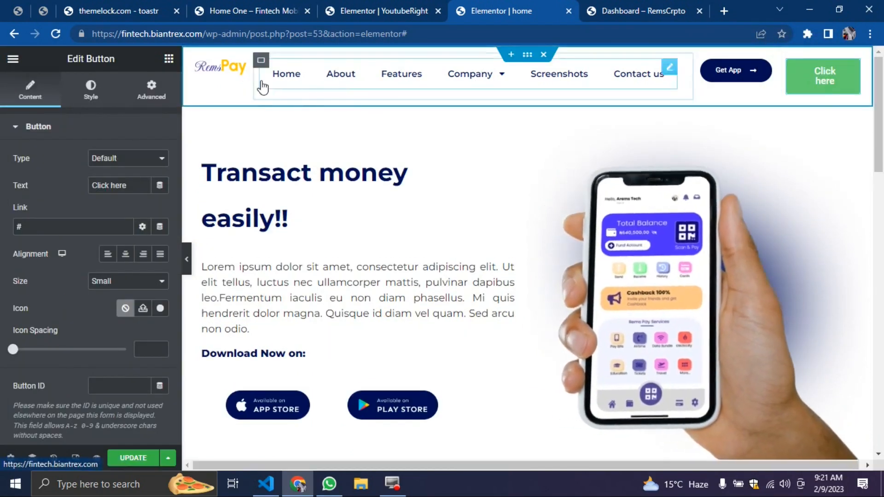
Clear the new button's text and give it the Bars icon from the icon library
triple_click(121, 189)
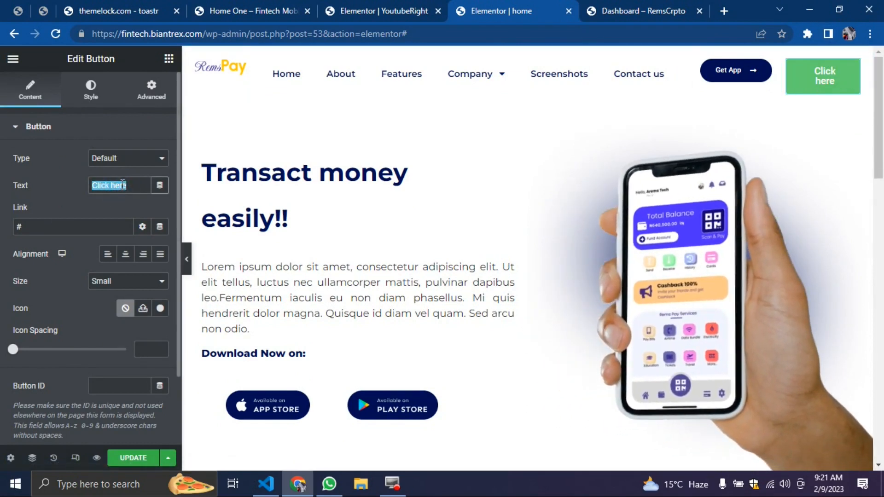
key("BackSpace")
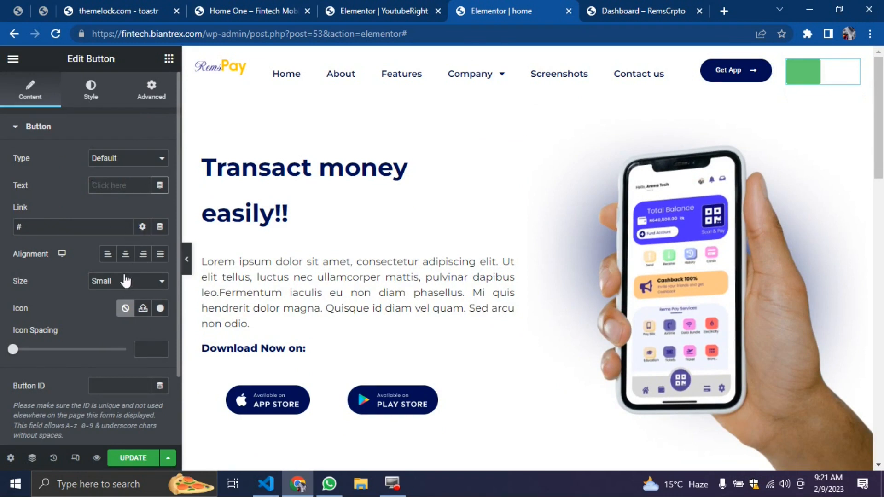
left_click(161, 308)
left_click(359, 106)
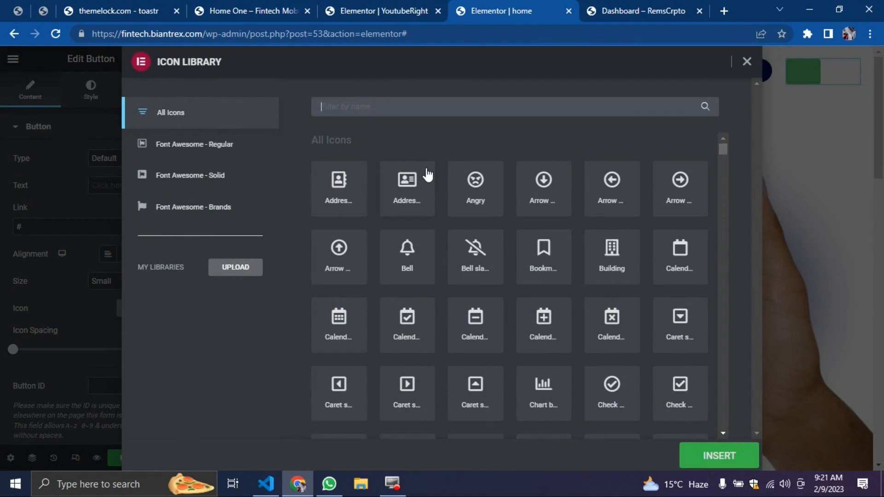
type("men")
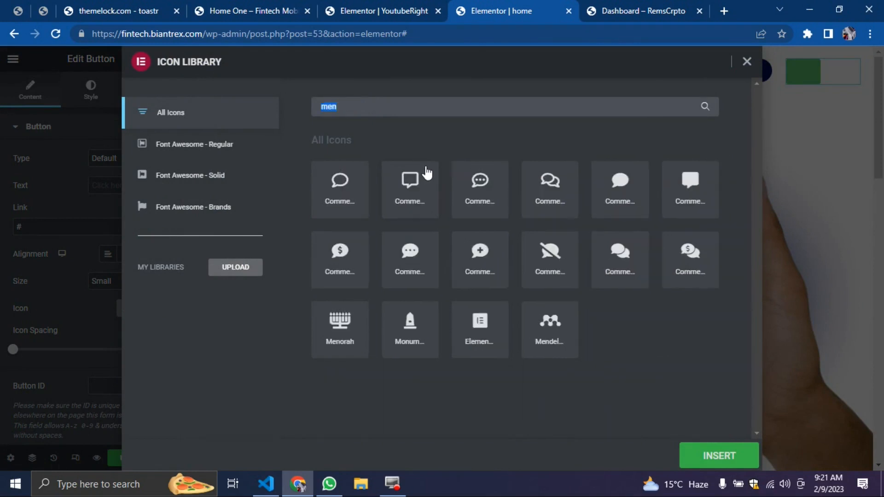
key("BackSpace")
scroll(509, 260, "down", 10)
scroll(471, 326, "down", 10)
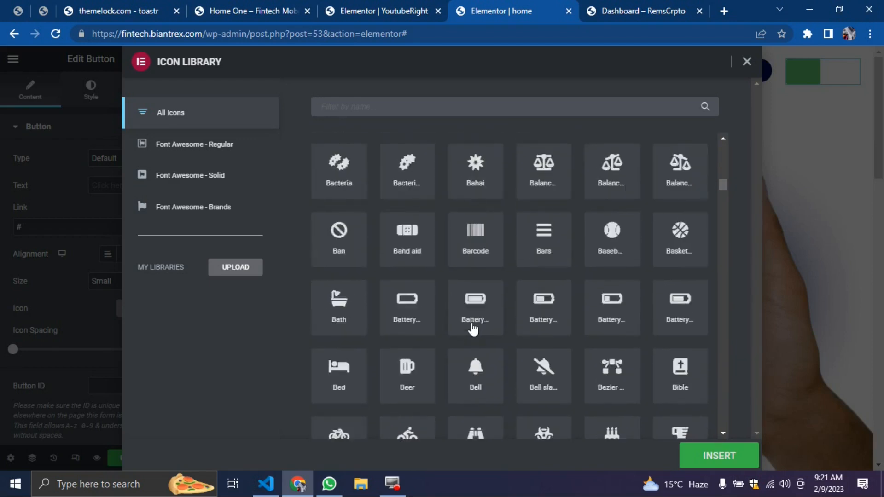
left_click(555, 240)
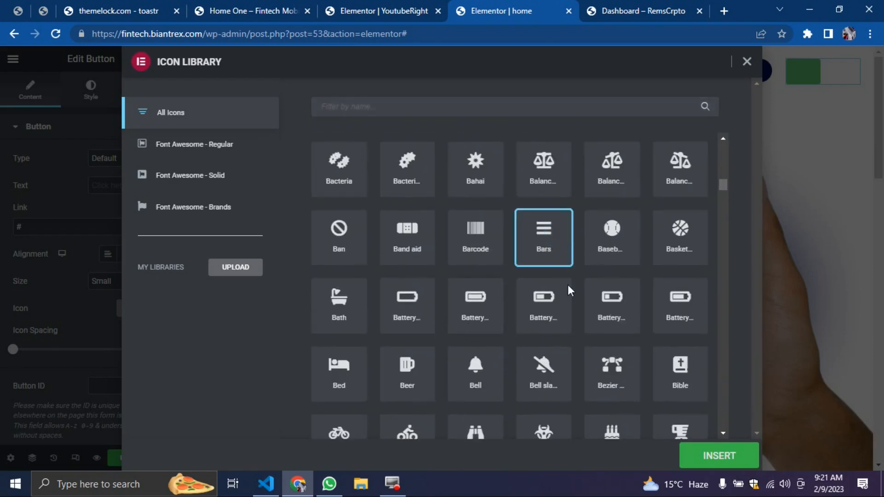
left_click(719, 459)
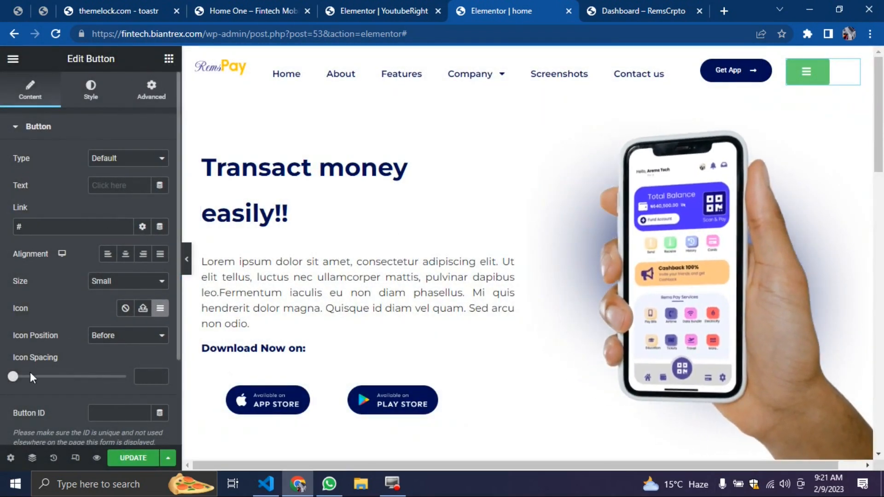
Set the menu icon button's typography size to 20 px
left_click(91, 100)
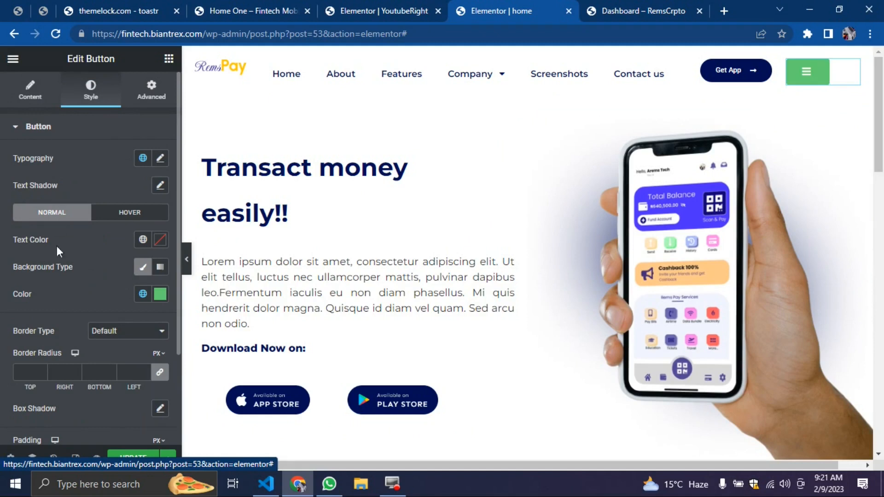
left_click(160, 160)
left_click_drag(22, 260, 32, 286)
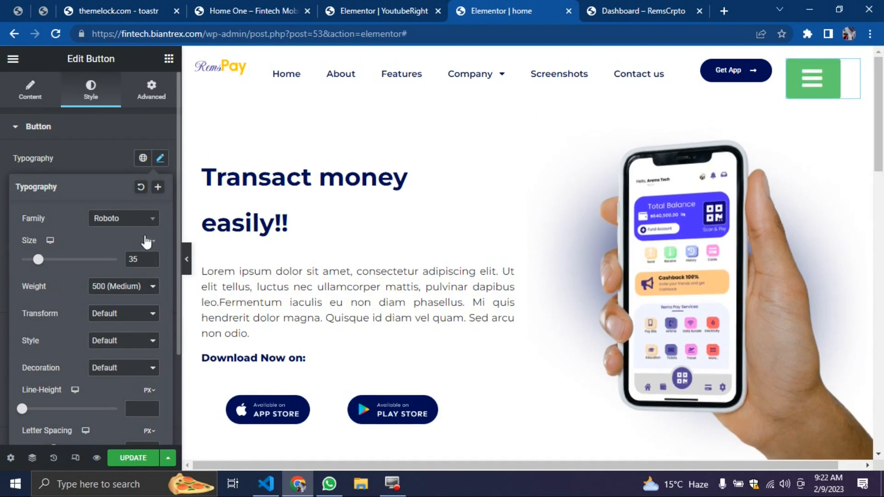
left_click(144, 263)
type("25")
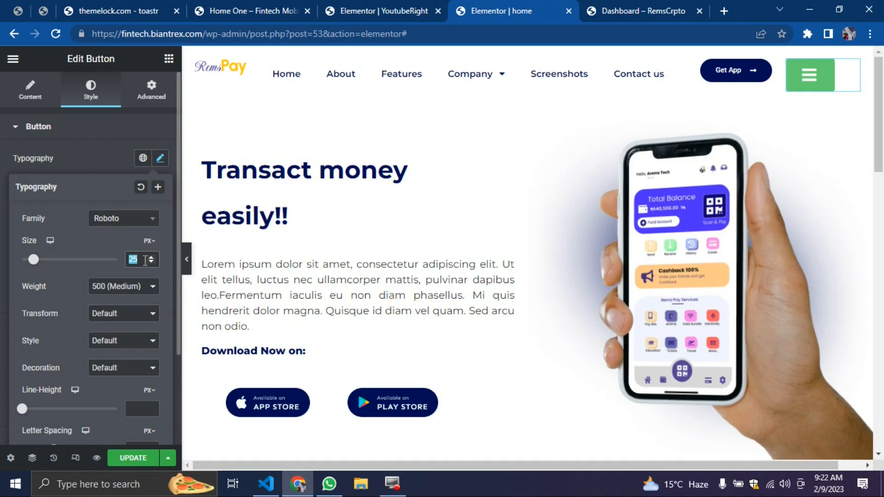
type("20")
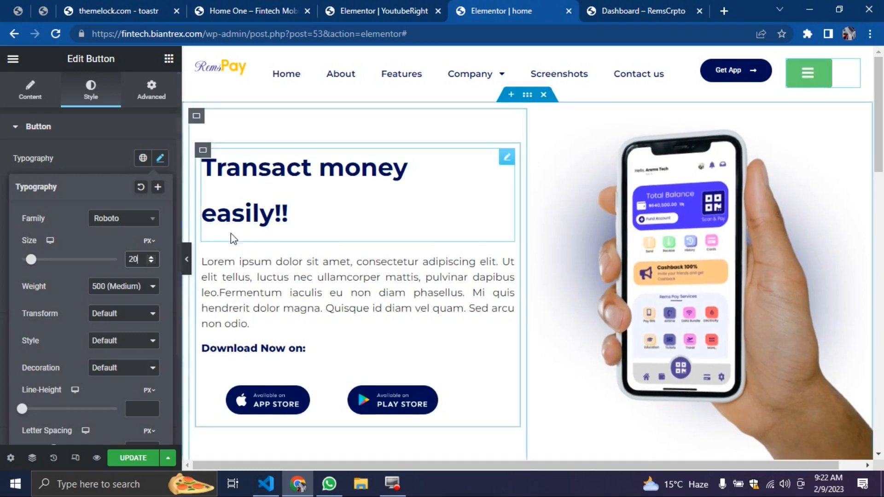
Center-align the menu icon button in its container and keep its size at Small
left_click(31, 92)
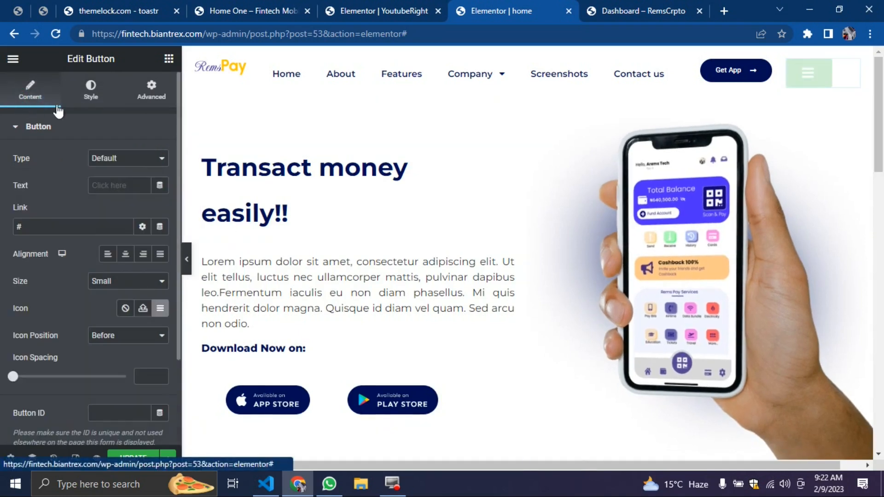
left_click(125, 254)
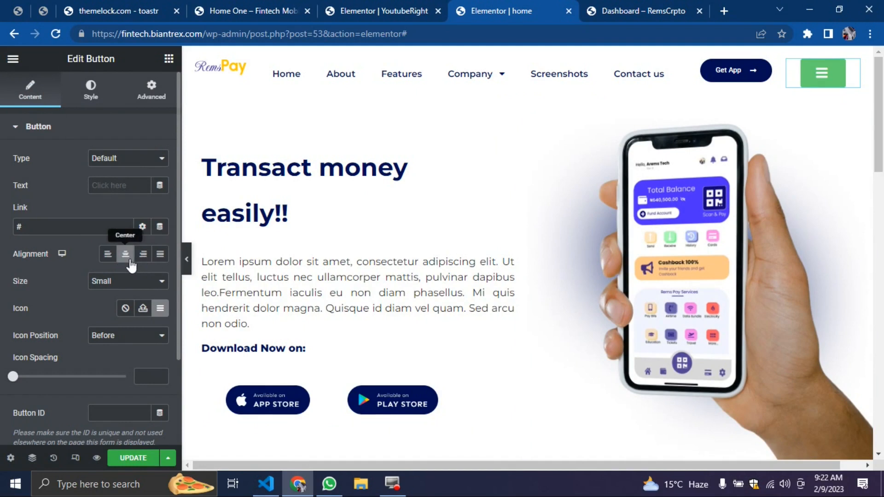
left_click(122, 285)
left_click(110, 306)
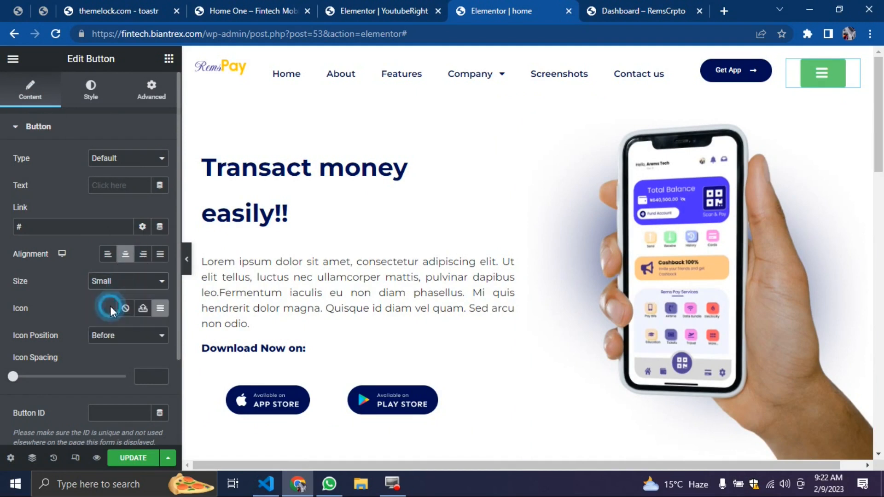
left_click(104, 282)
left_click(105, 313)
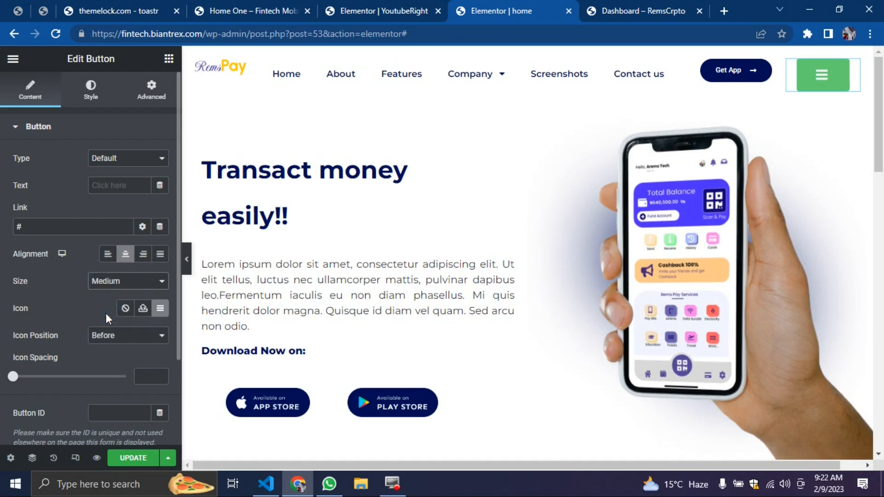
left_click(115, 284)
left_click(112, 303)
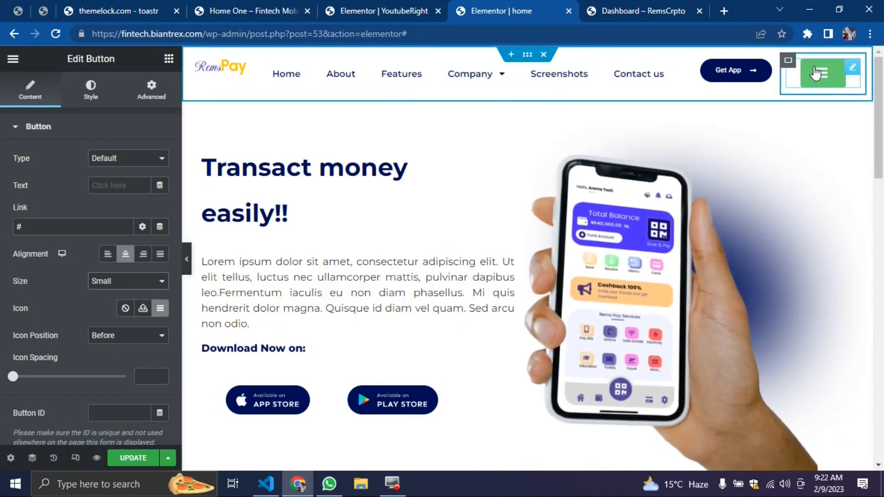
Try the global colors yll and Primary as the menu icon button's background
left_click(95, 93)
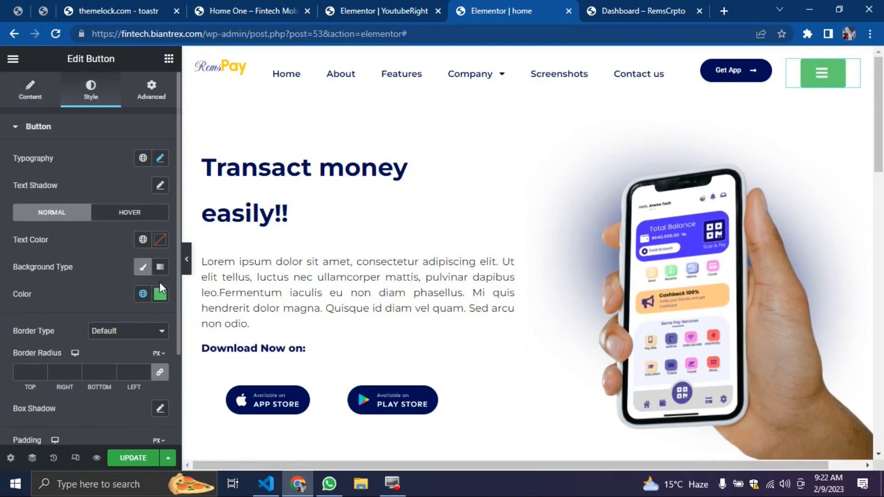
left_click(144, 301)
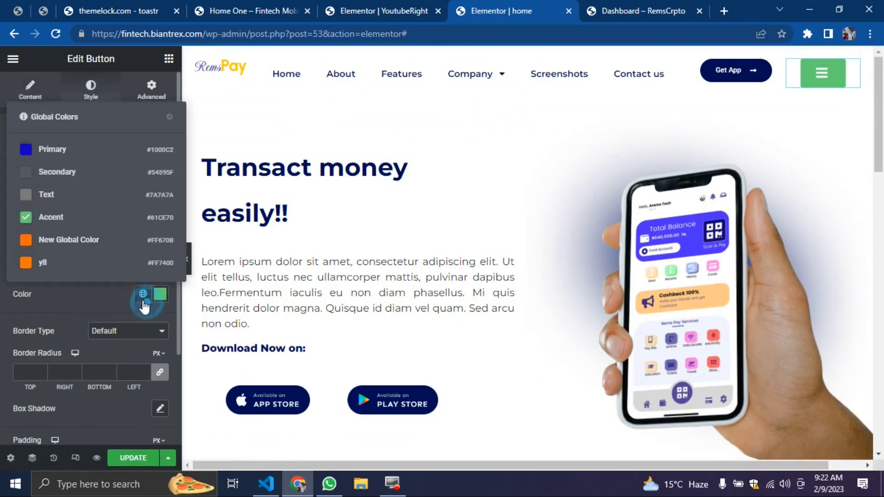
left_click(35, 268)
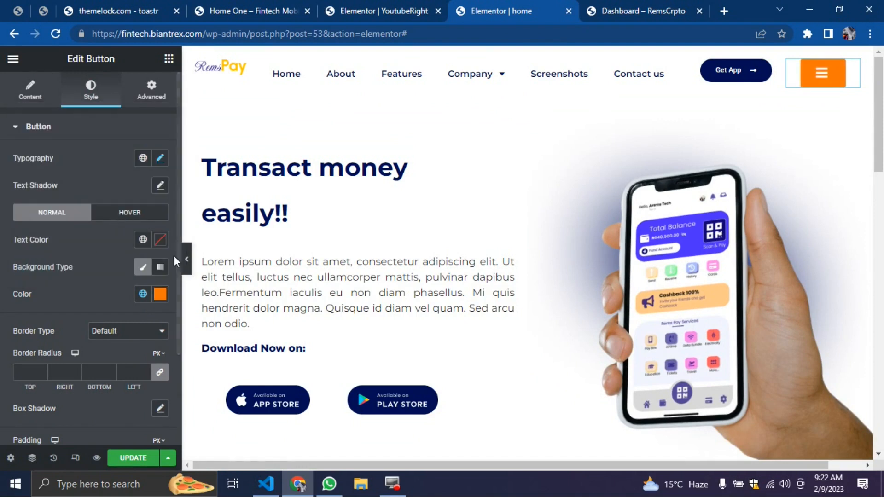
left_click(158, 298)
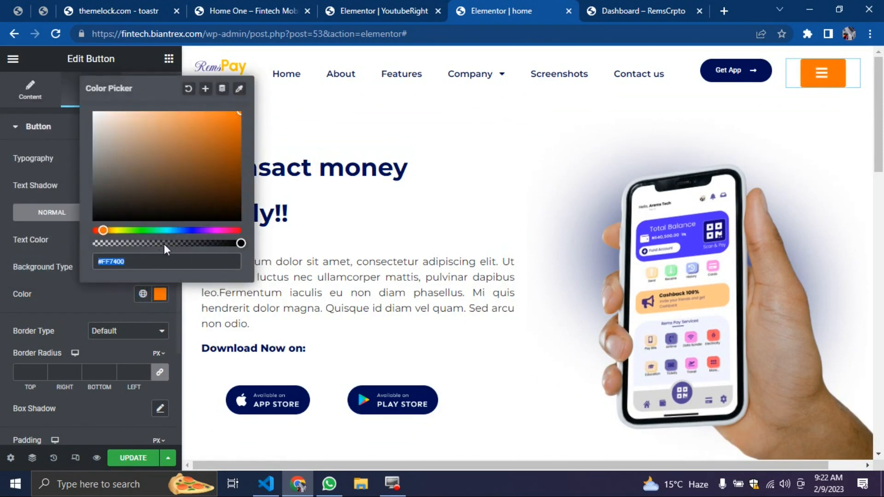
left_click(143, 295)
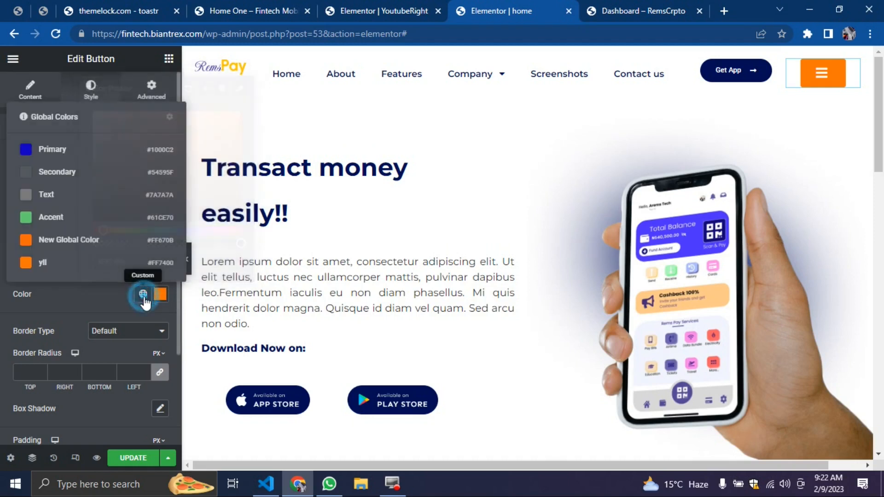
left_click(48, 139)
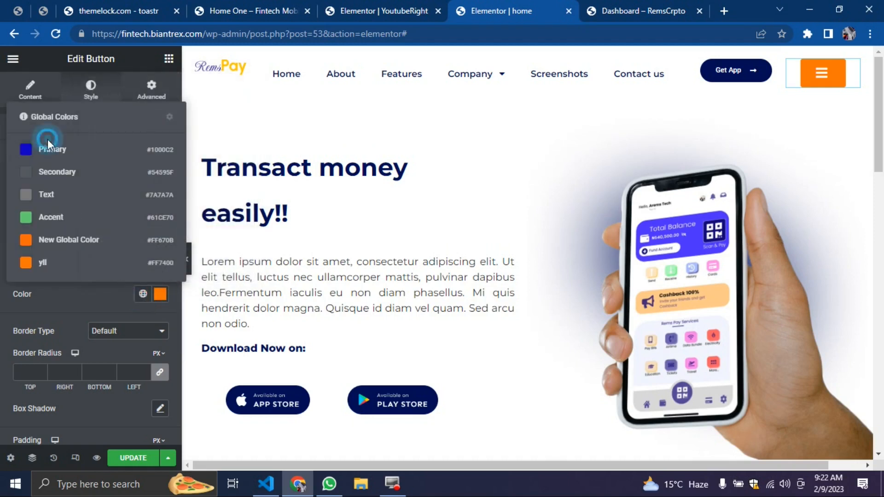
left_click(72, 134)
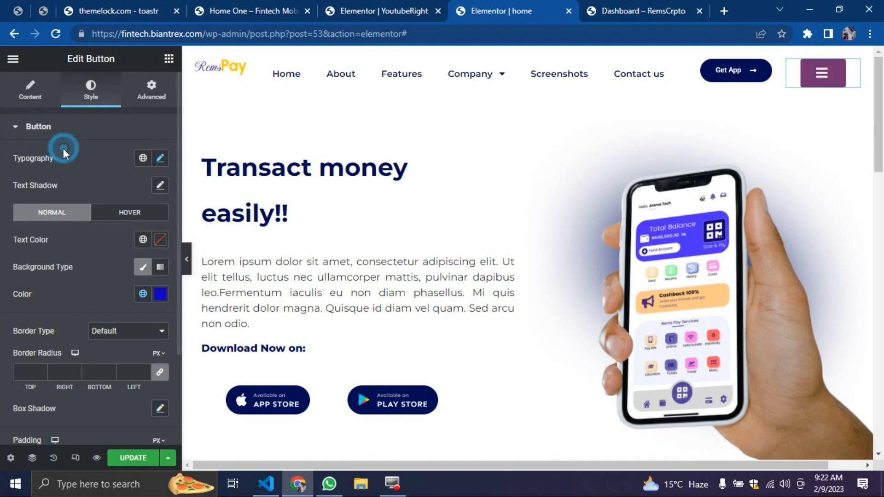
Give the menu icon button a custom dark navy background color, about #08024D, matching the Get App button
left_click(160, 295)
mouse_move(196, 201)
left_mouse_down()
mouse_move(203, 208)
mouse_move(211, 183)
mouse_move(233, 175)
mouse_move(251, 145)
left_mouse_up()
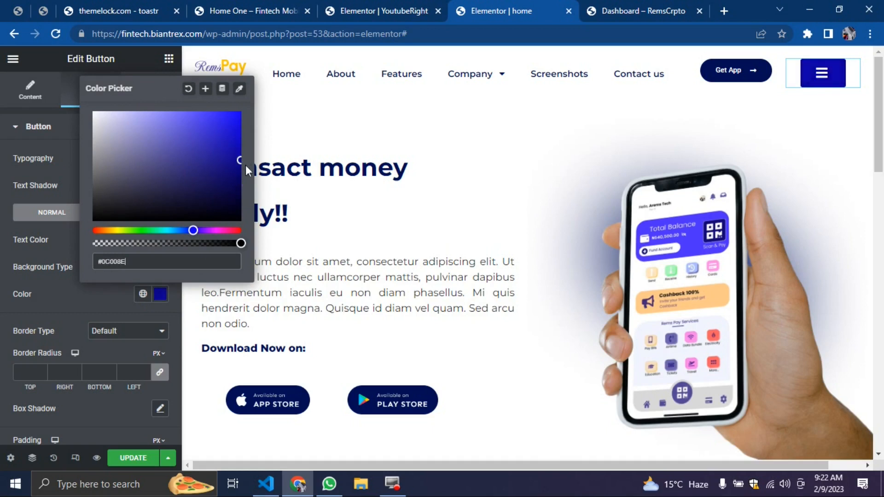
mouse_move(240, 194)
left_mouse_down()
mouse_move(248, 184)
mouse_move(211, 180)
mouse_move(40, 304)
left_mouse_up()
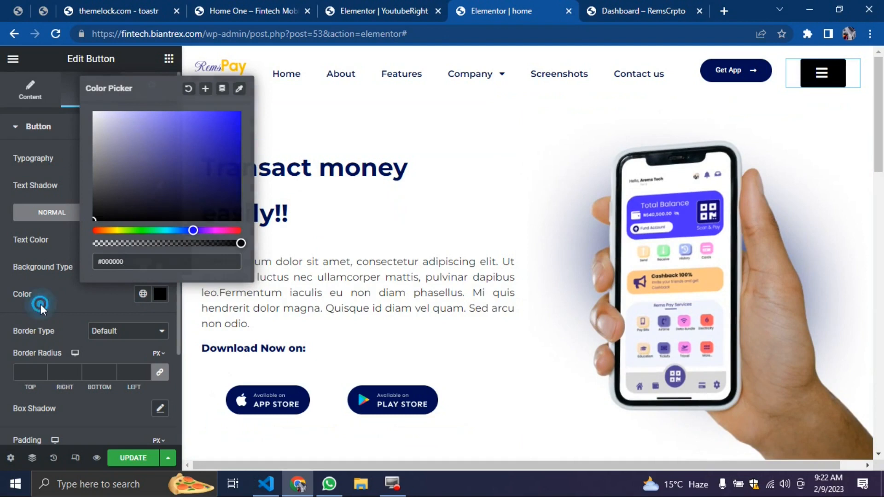
left_click(40, 304)
left_click(160, 294)
mouse_move(211, 189)
left_mouse_down()
mouse_move(240, 147)
mouse_move(252, 195)
left_mouse_up()
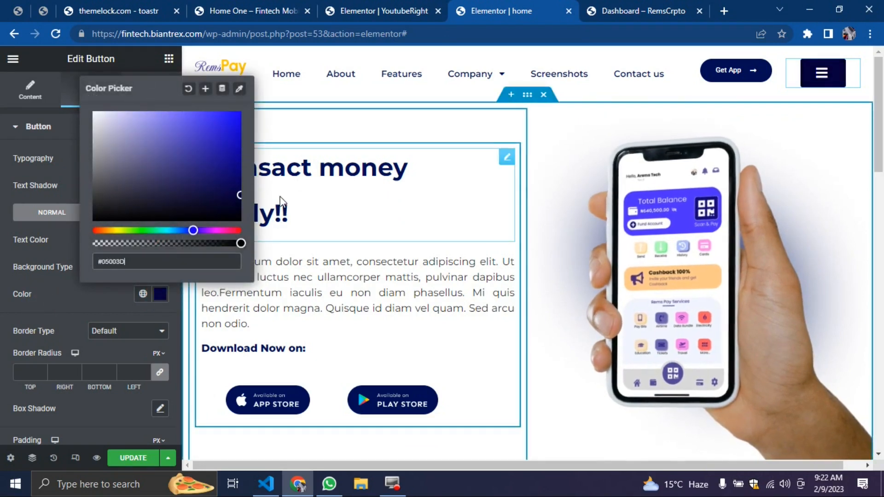
mouse_move(240, 194)
left_mouse_down()
mouse_move(248, 178)
mouse_move(282, 186)
mouse_move(108, 246)
left_mouse_up()
left_click_drag(205, 212, 232, 186)
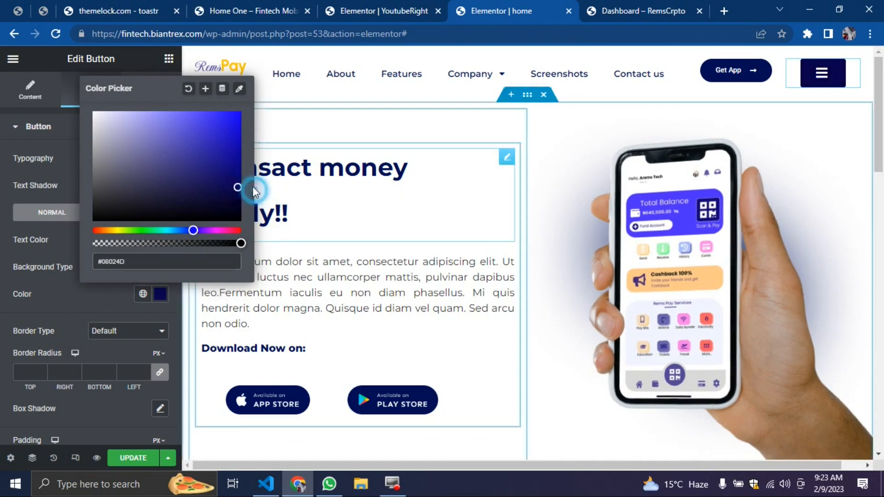
left_click(263, 179)
left_click(85, 138)
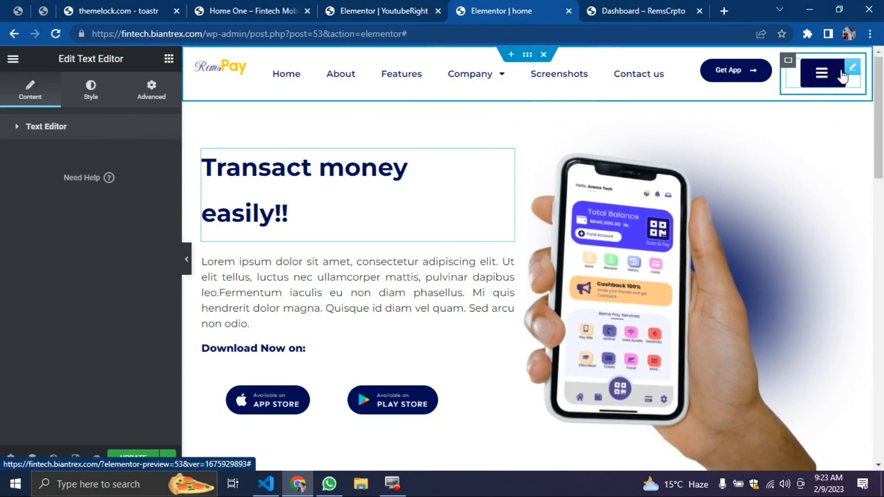
Replace the menu icon button's # link with the Popup dynamic tag
left_click(851, 69)
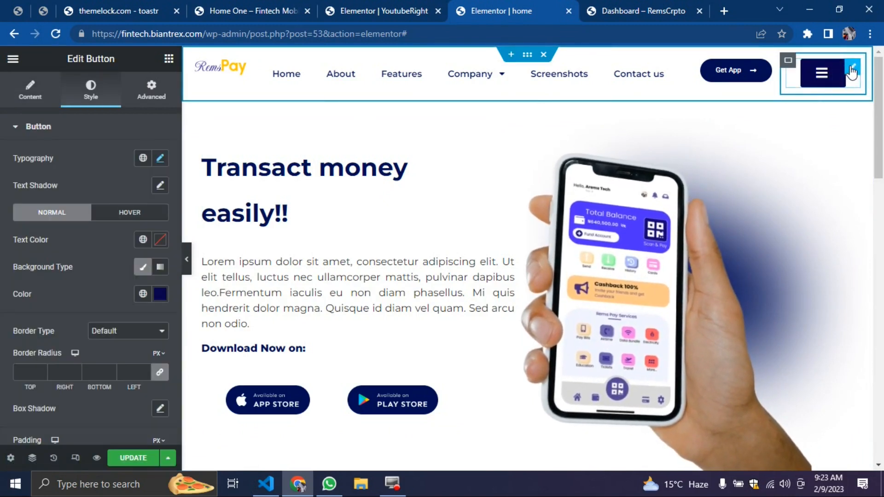
left_click(33, 93)
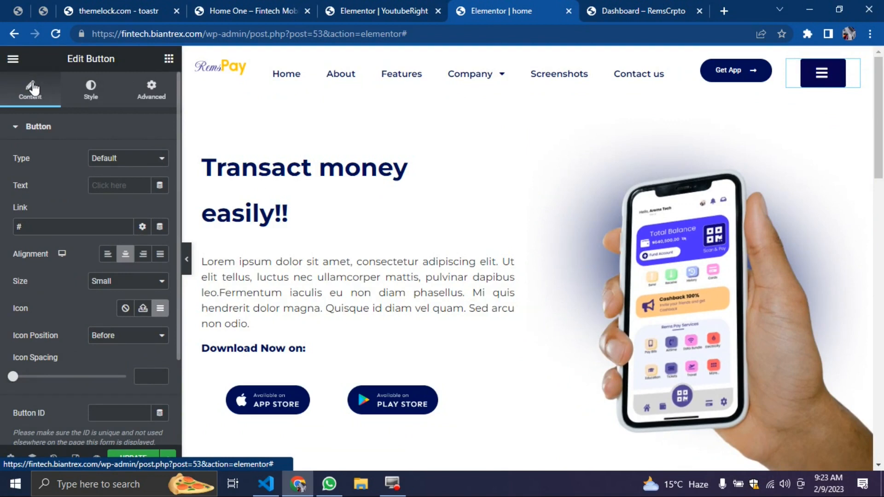
left_click(42, 228)
key("BackSpace")
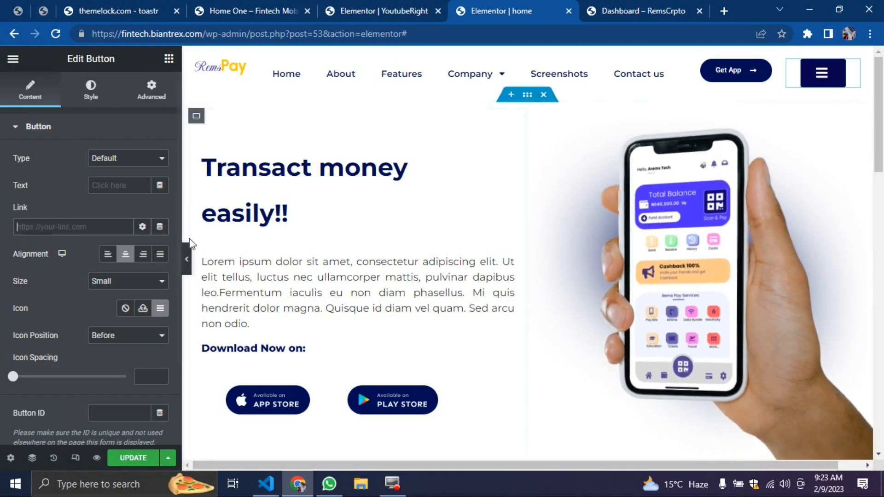
left_click(161, 227)
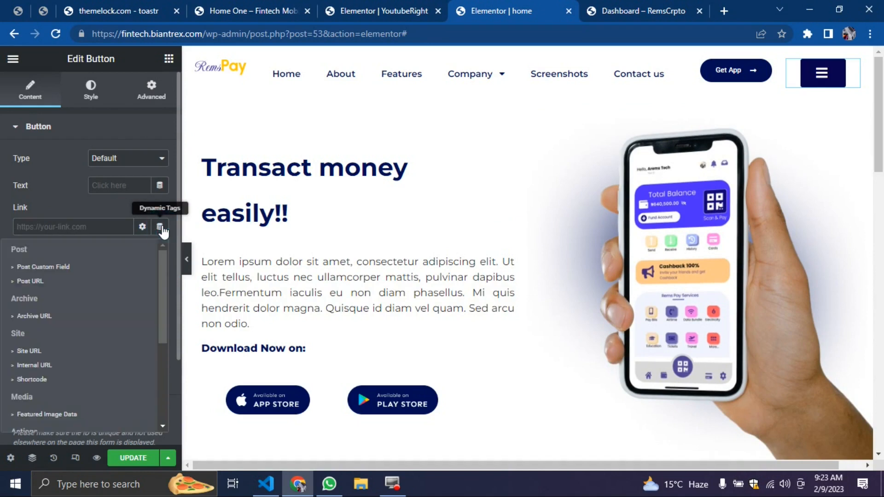
scroll(46, 382, "down", 1)
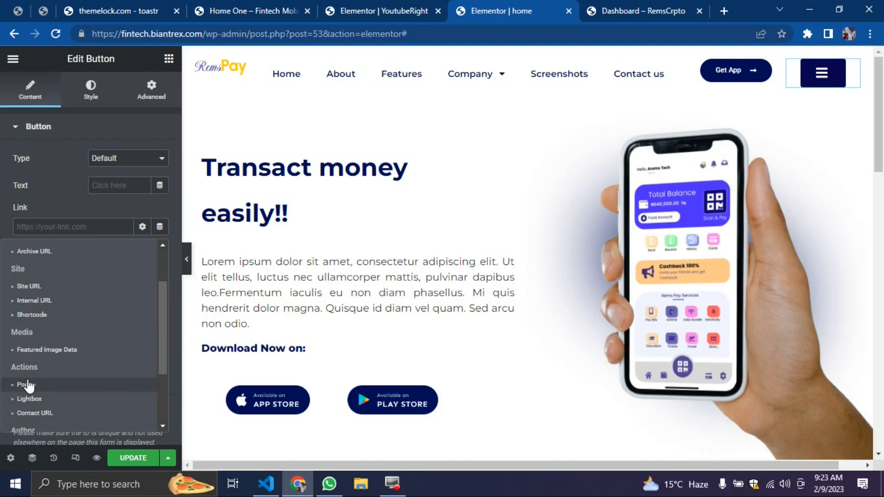
left_click(27, 385)
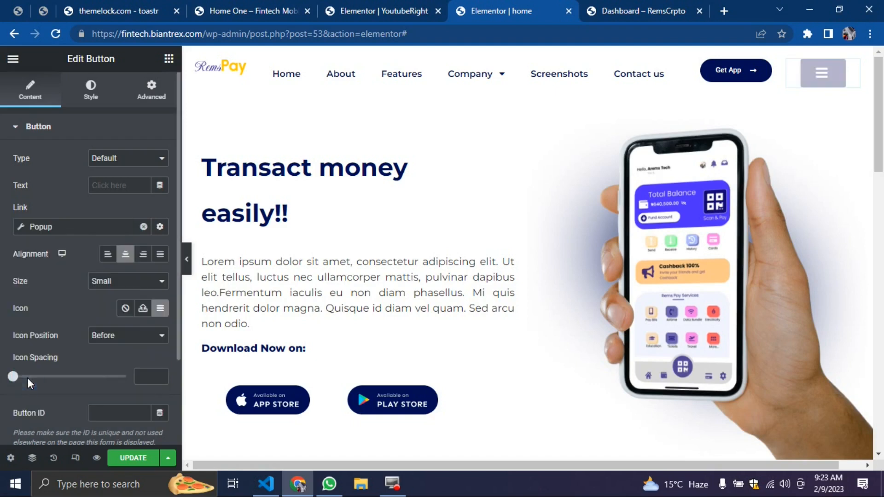
Select the YoutubeRight template as the popup opened by the menu icon button's link and update the home page
left_click(65, 228)
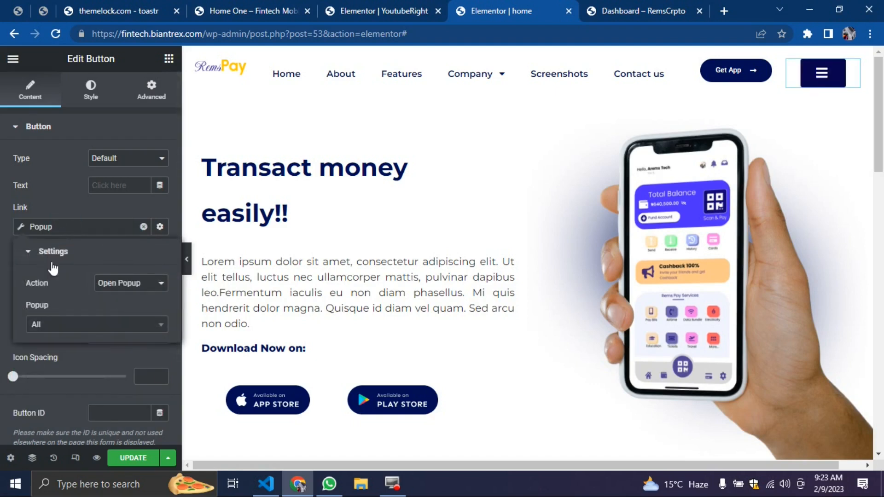
left_click(54, 328)
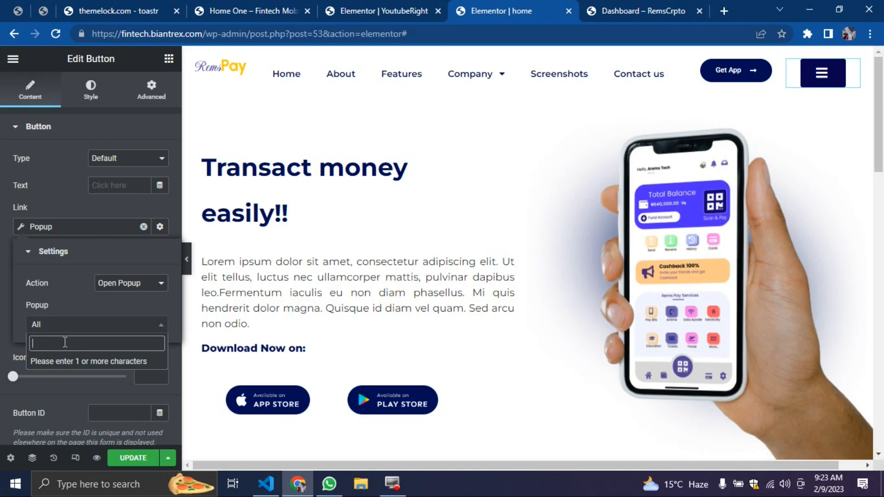
type("you")
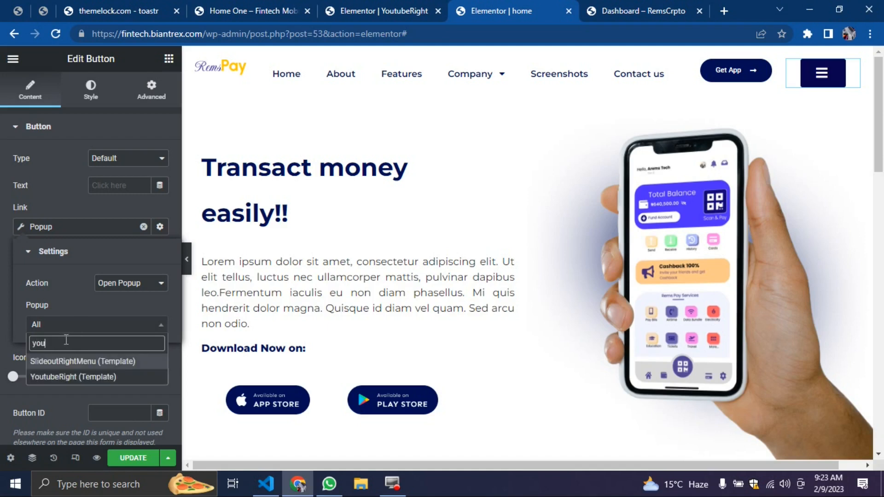
left_click(65, 378)
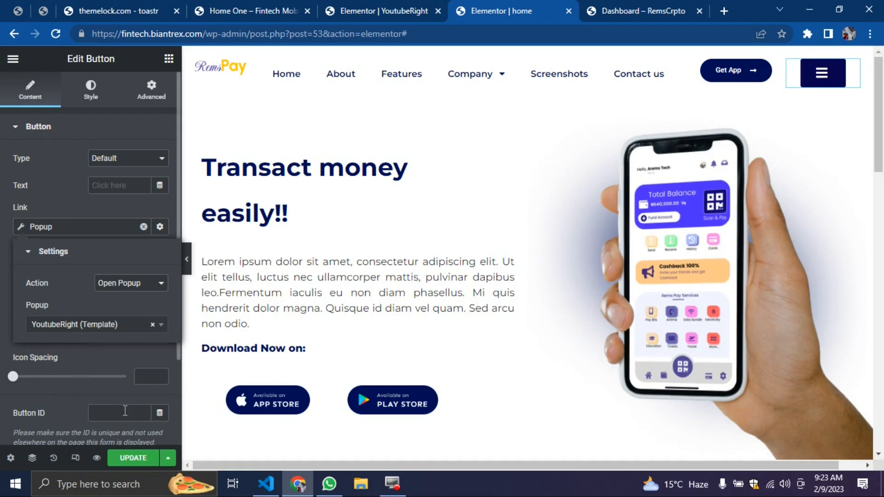
left_click(120, 458)
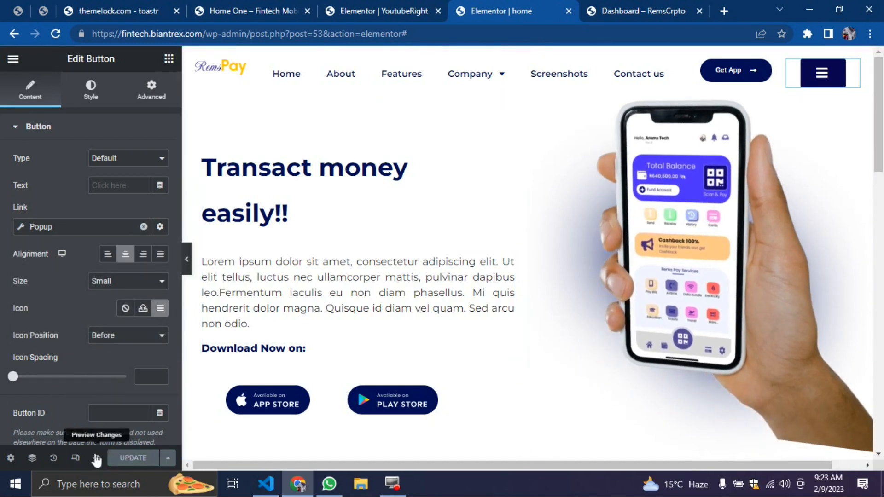
Preview the home page and test opening and dismissing the slide-out menu with the header's menu icon button
left_click(96, 458)
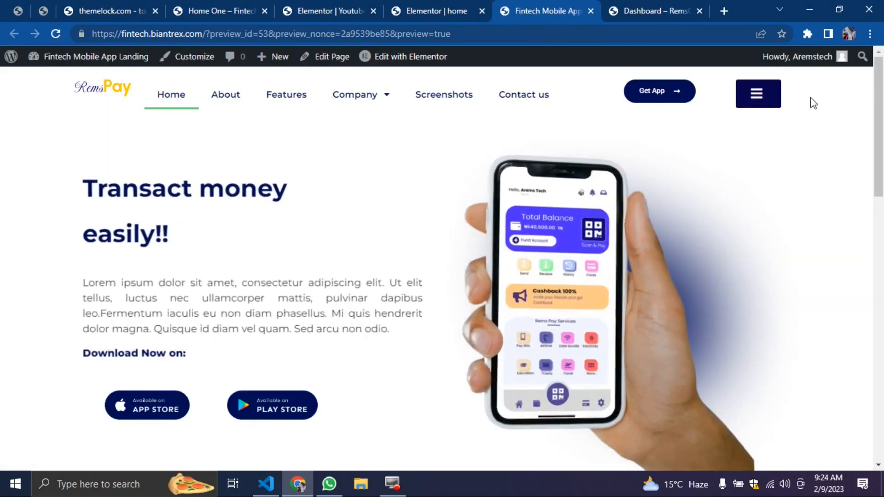
left_click(761, 93)
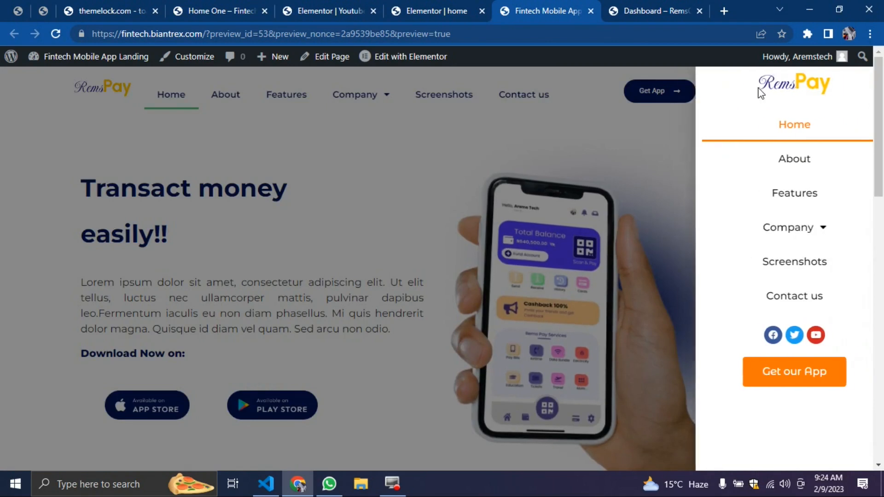
double_click(663, 143)
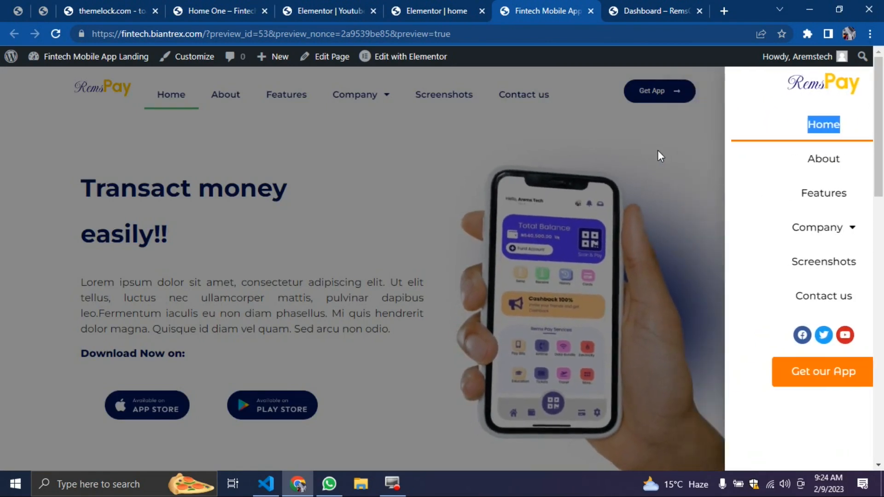
left_click(745, 94)
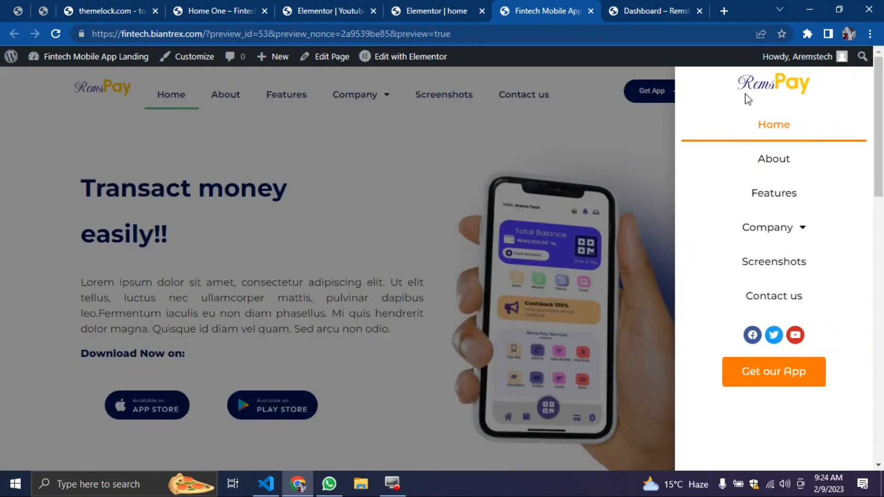
key("ctrl+a")
left_click(640, 129)
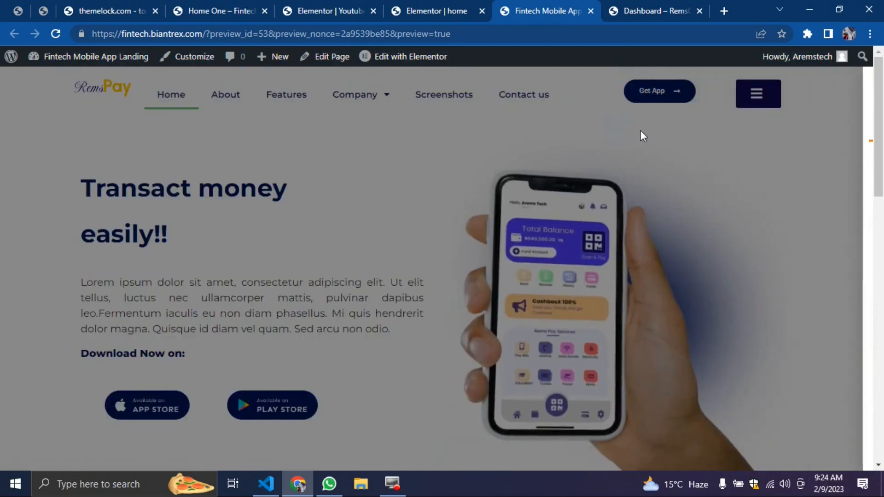
left_click(765, 97)
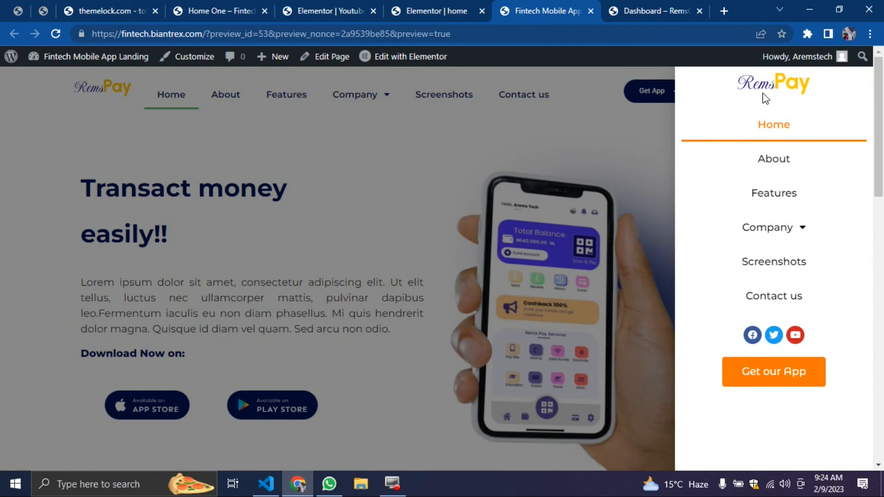
left_click(648, 159)
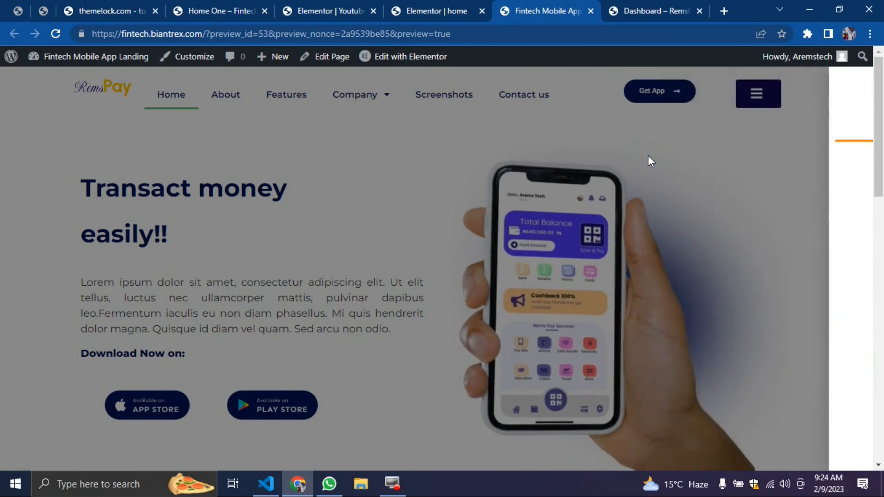
Switch to the RemsCrpto dashboard page and open its slide-out navigation menu to examine the example
left_click(667, 5)
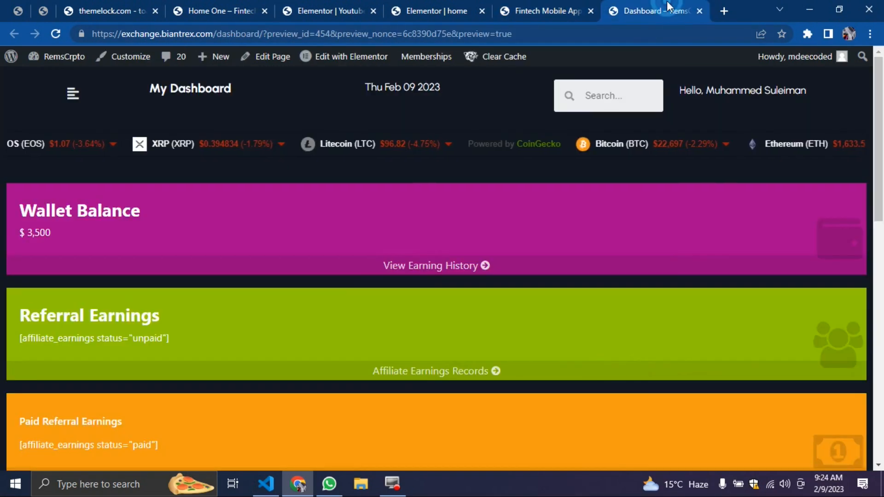
left_click(72, 94)
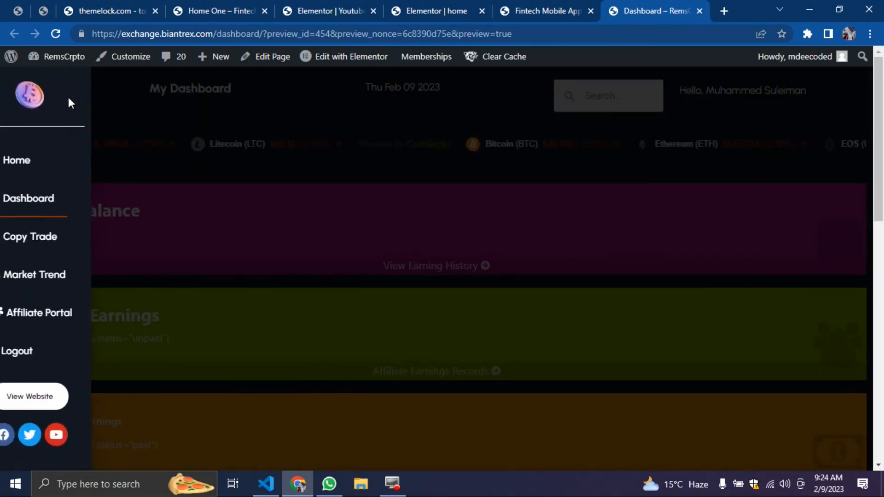
scroll(23, 341, "down", 1)
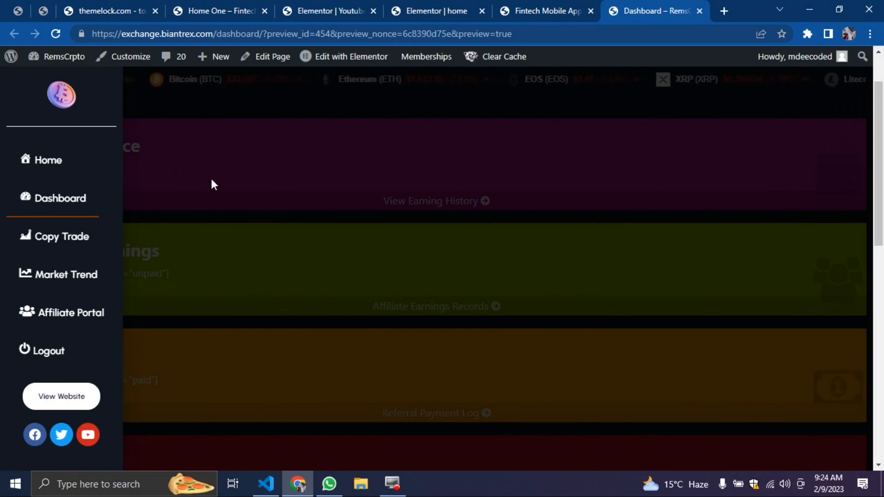
Examine the SlickLab template's navigation sidebar and its toggle, and return to the RemsCrpto dashboard
left_click(119, 10)
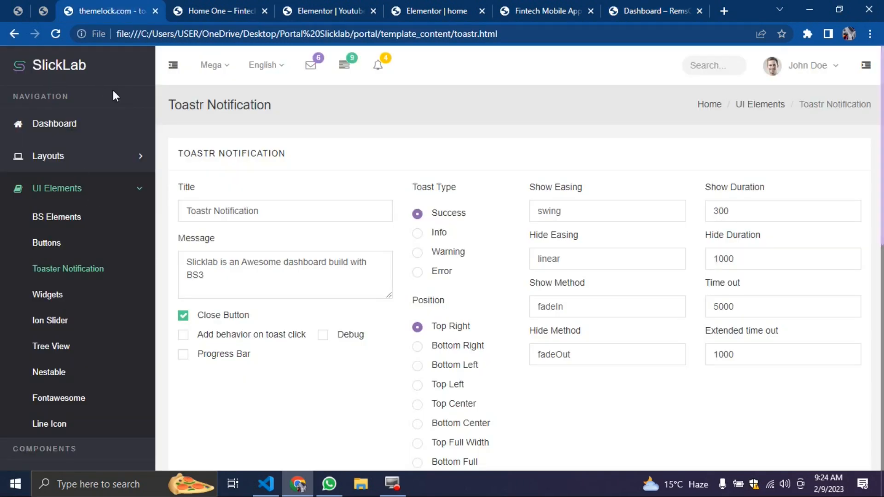
left_click(173, 65)
scroll(6, 181, "down", 6)
scroll(6, 181, "up", 6)
left_click(50, 64)
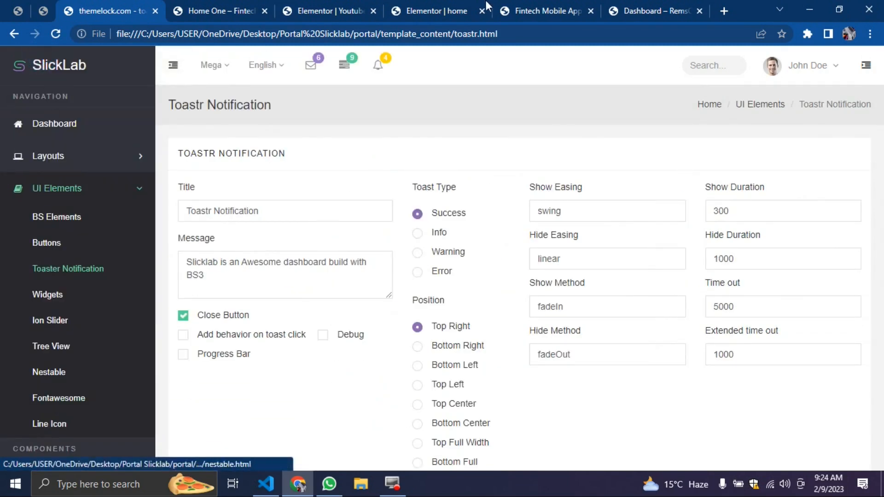
left_click(638, 10)
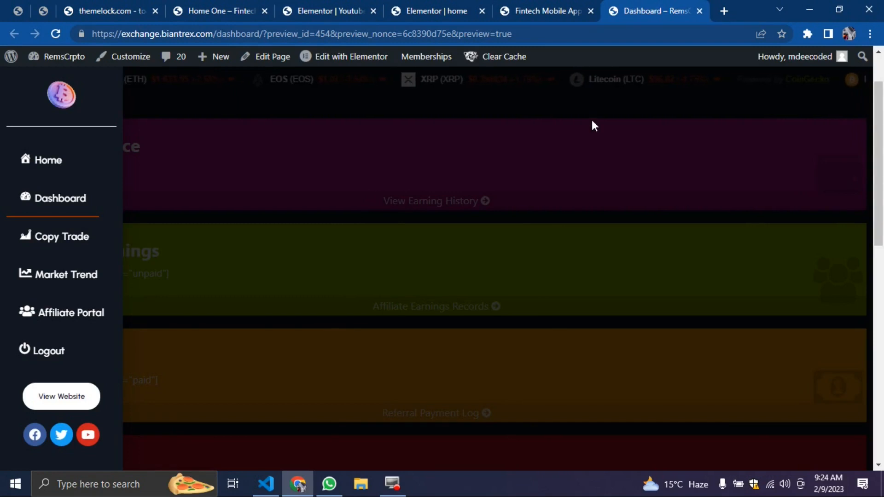